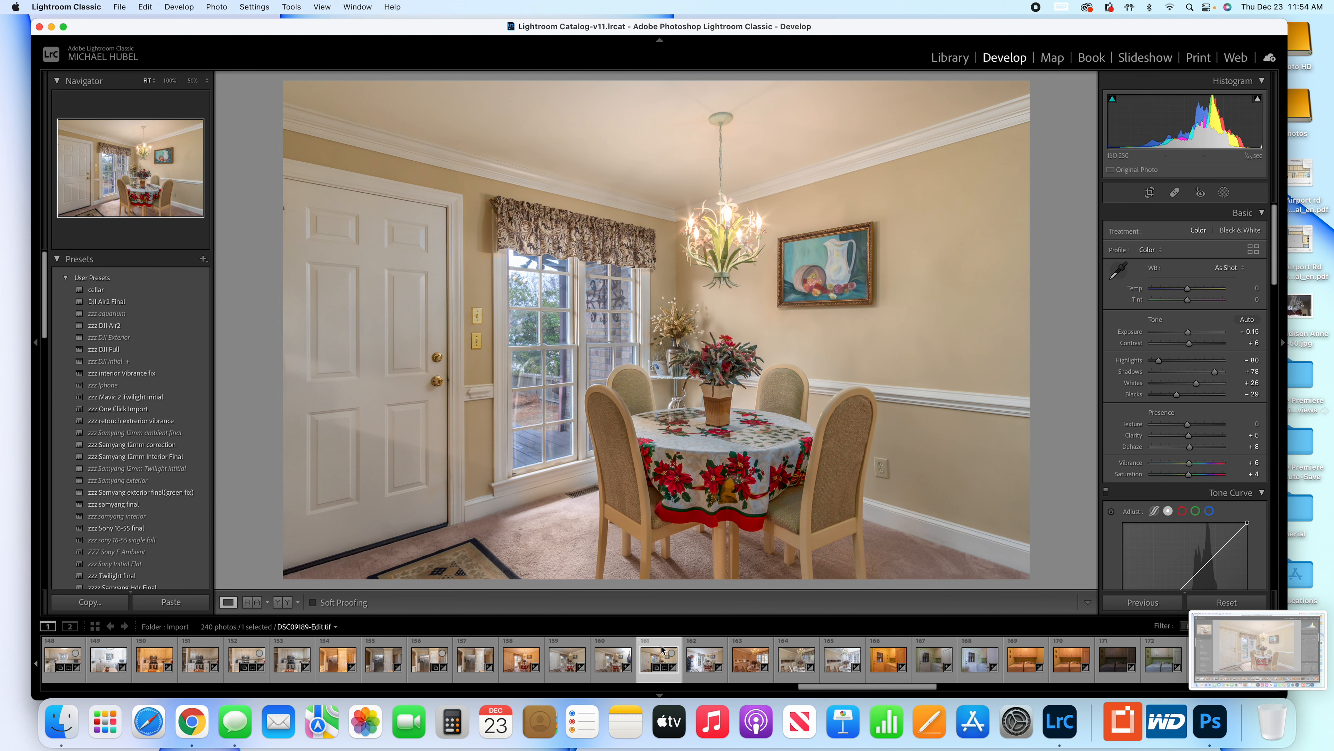
Open the warm ambient dining-room photo and set its exposure to +0.40.
click(521, 645)
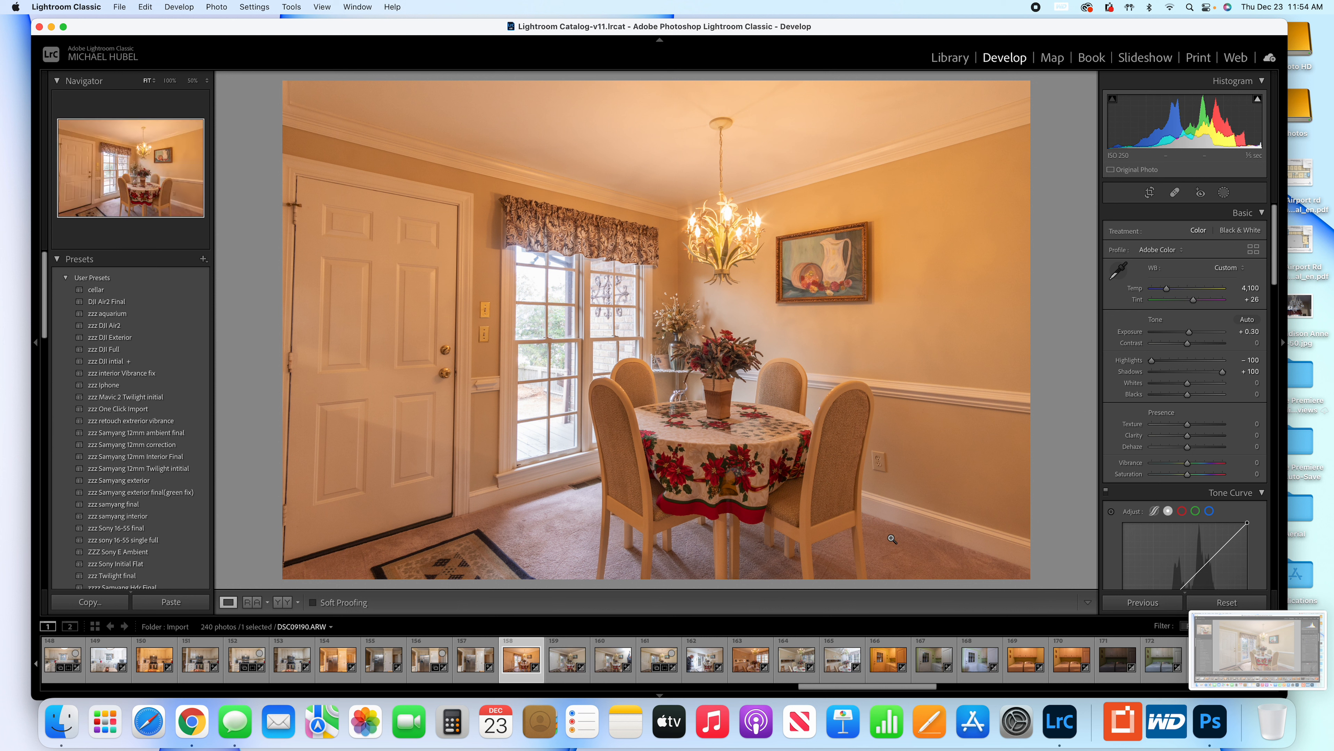
drag(1190, 337, 1190, 336)
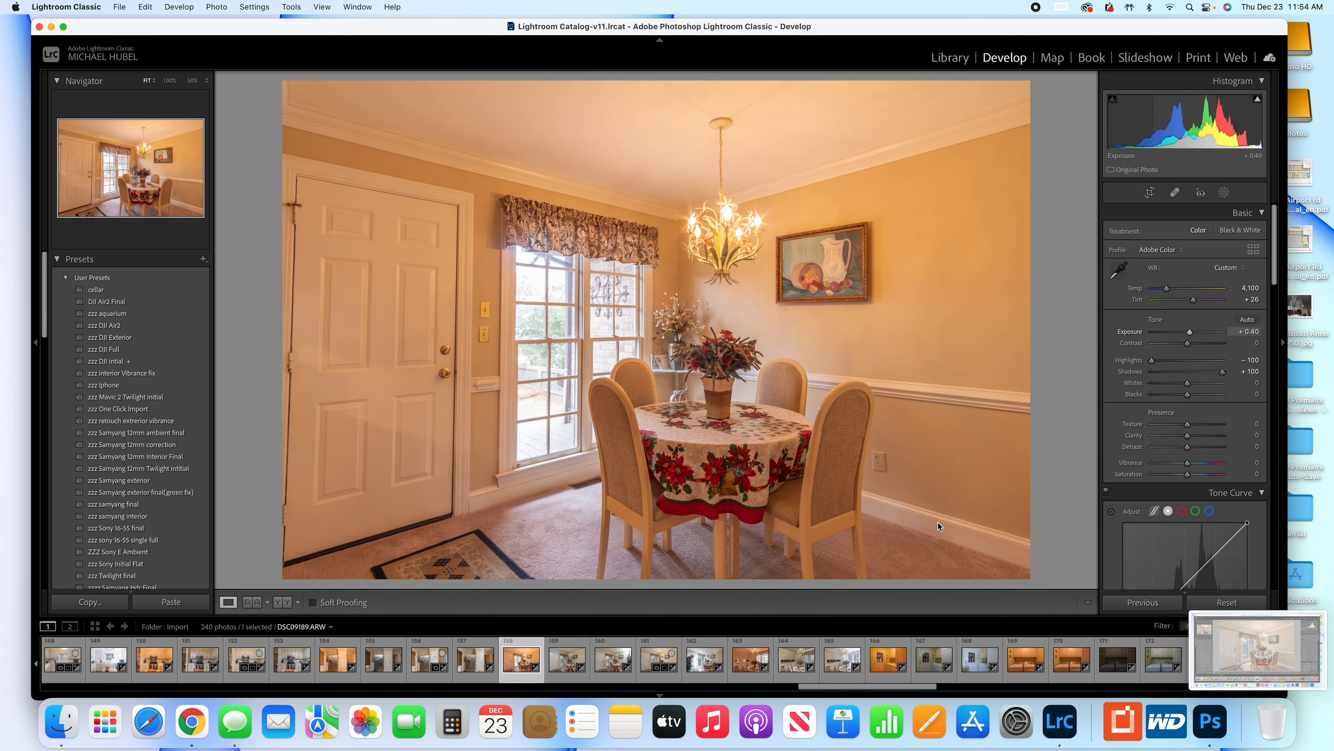
Review the flash exposures and raise the temperature of the shot with the photographer by the door to 4,645.
click(564, 646)
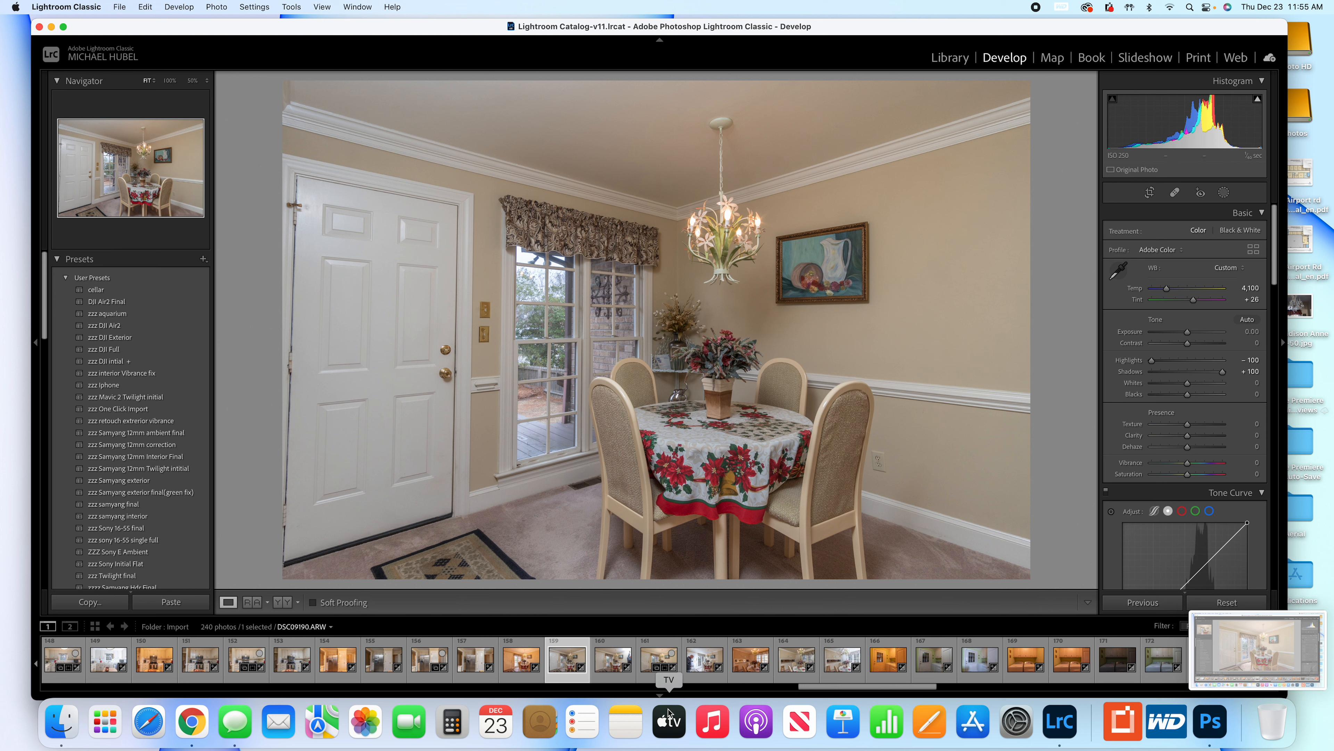
click(616, 647)
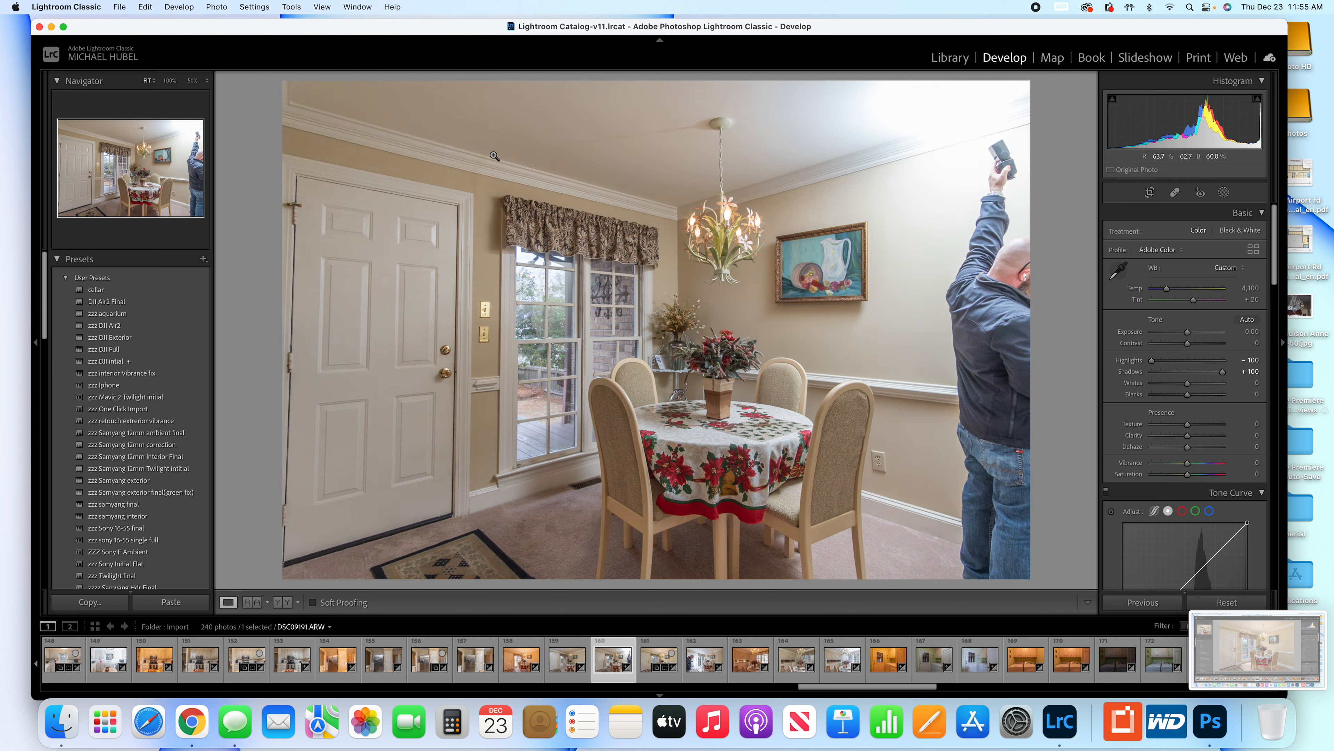
click(710, 648)
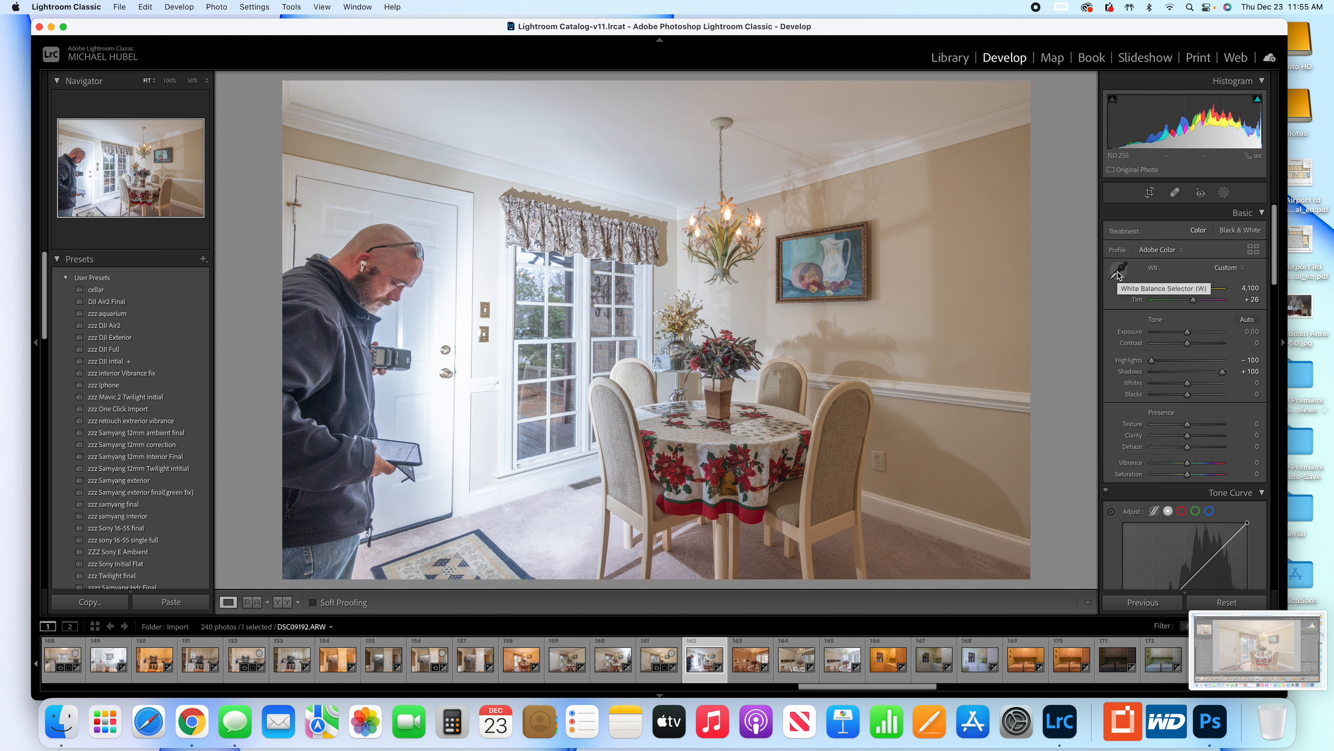
click(1168, 289)
drag(1168, 290, 1172, 291)
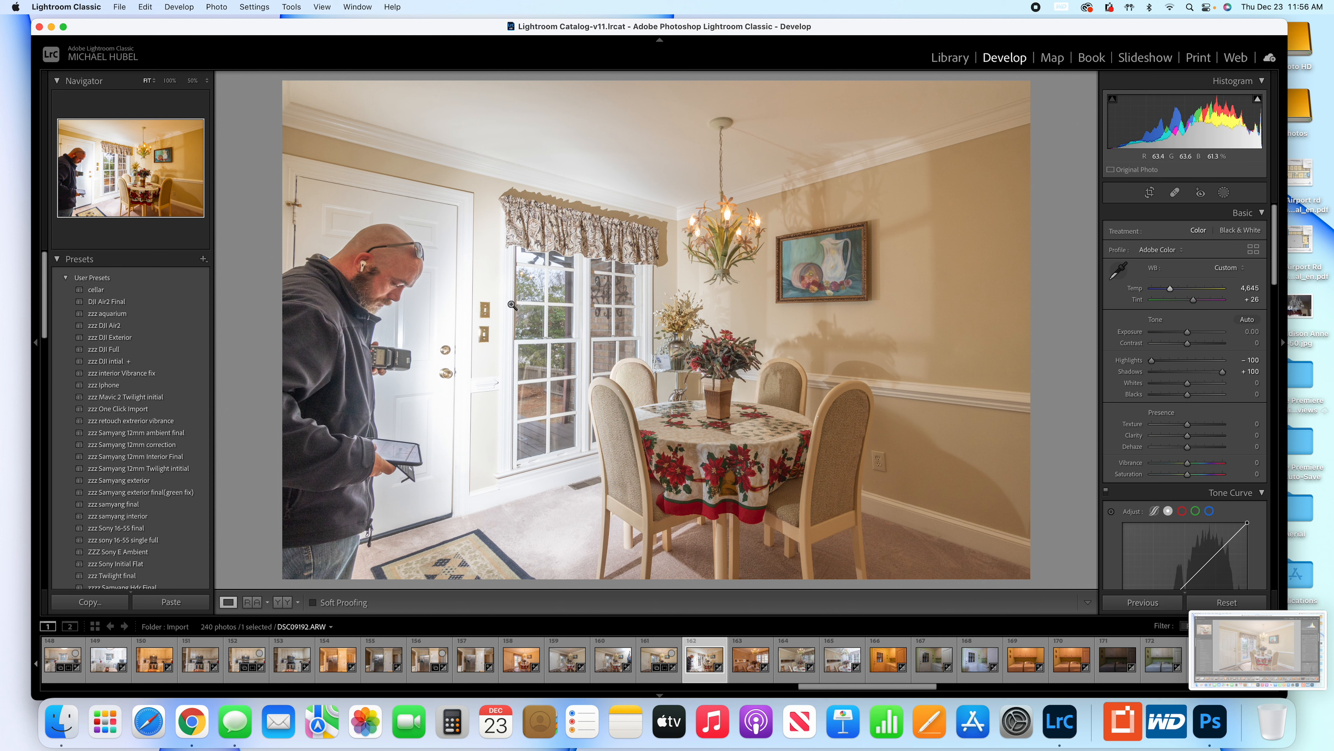
Add the other three dining-room exposures, DSC09189 to DSC09191, to the selection and open all four as layers in Photoshop.
super+click(613, 651)
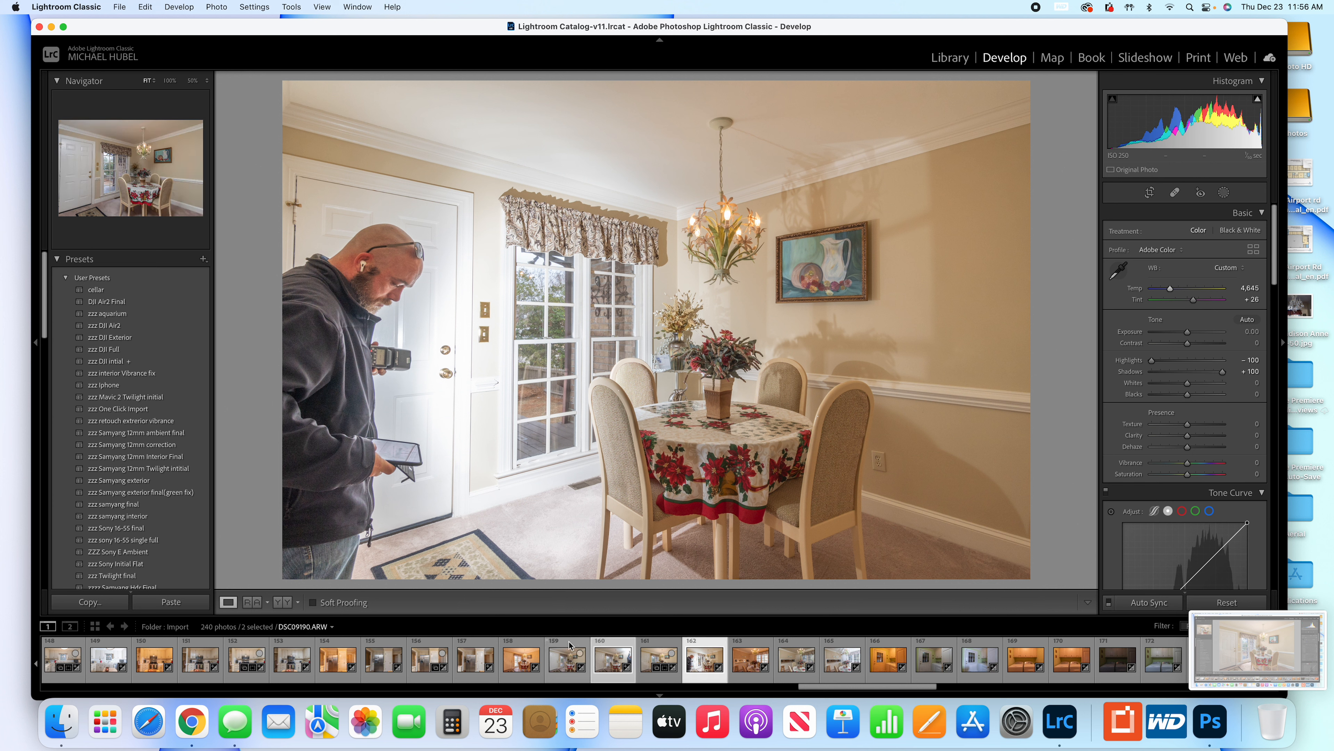
super+click(570, 645)
super+click(528, 648)
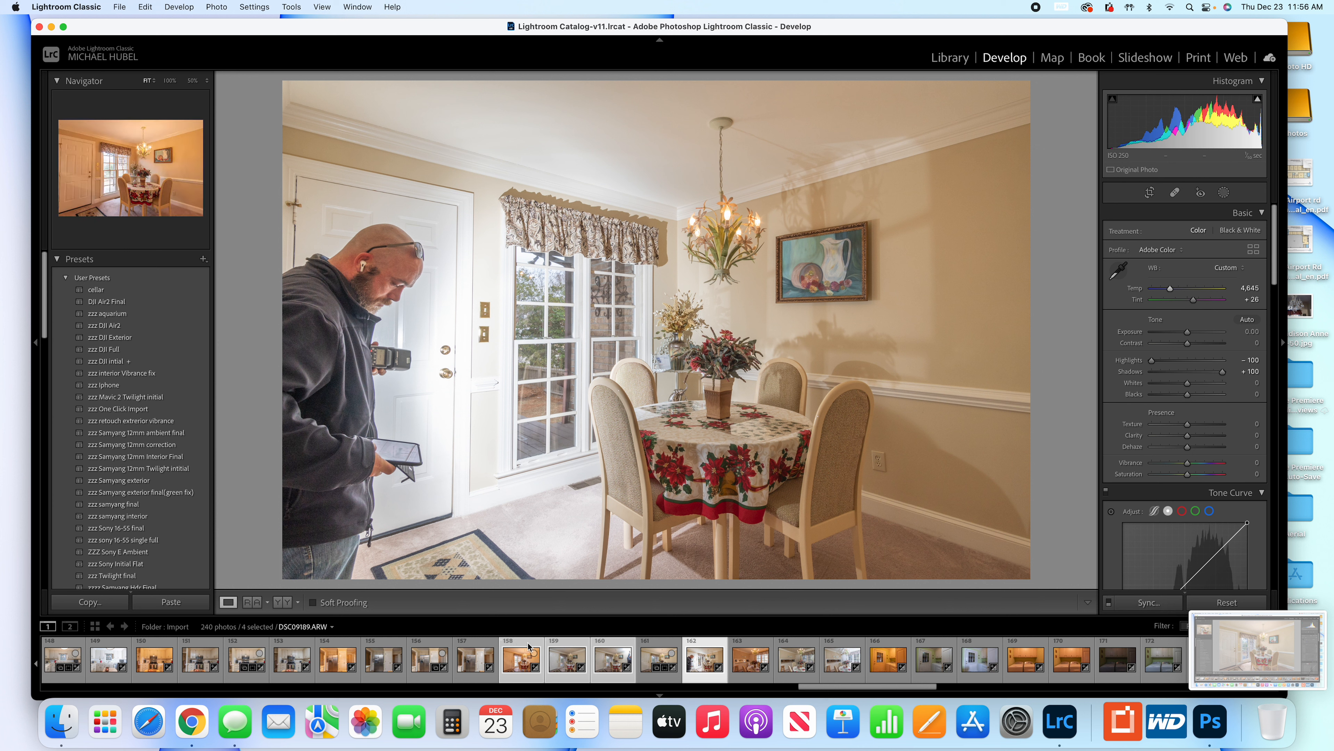
click(1211, 725)
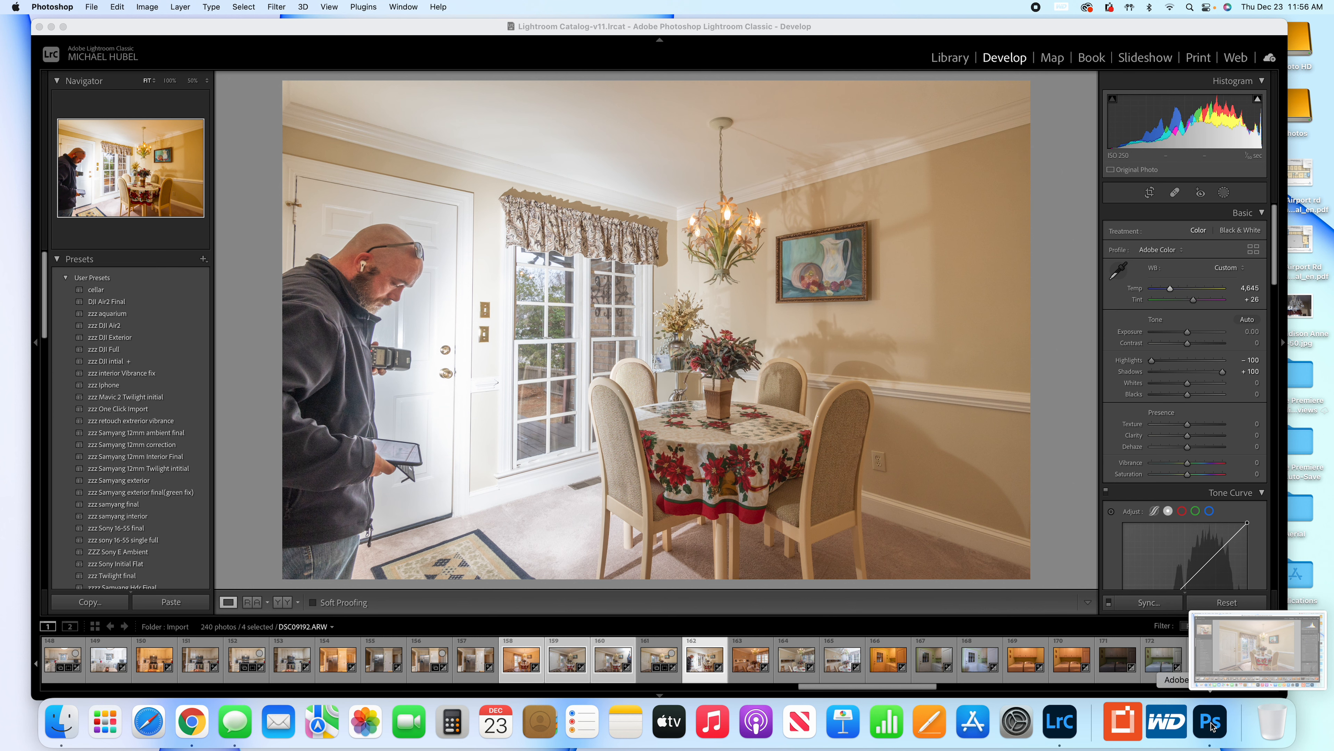
click(1212, 724)
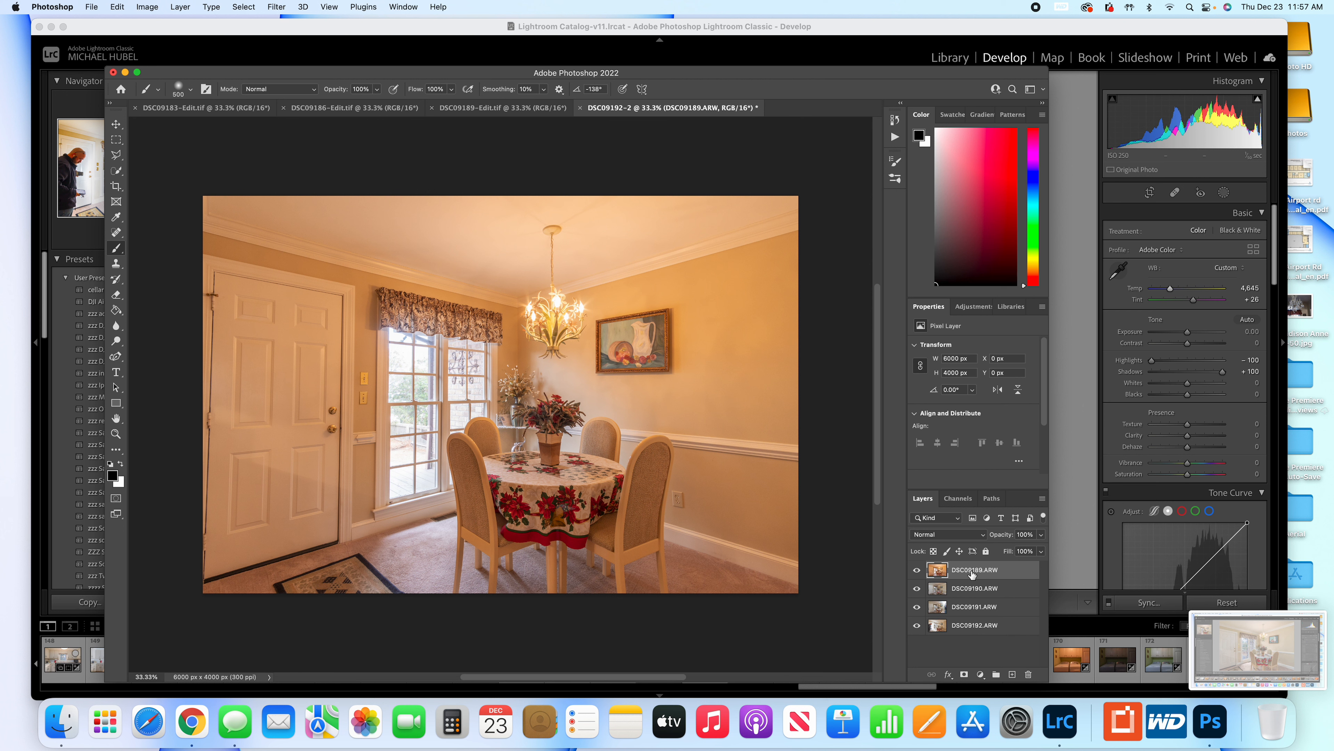
Hide the top three layers one at a time to compare the exposures, and show them all again.
click(959, 590)
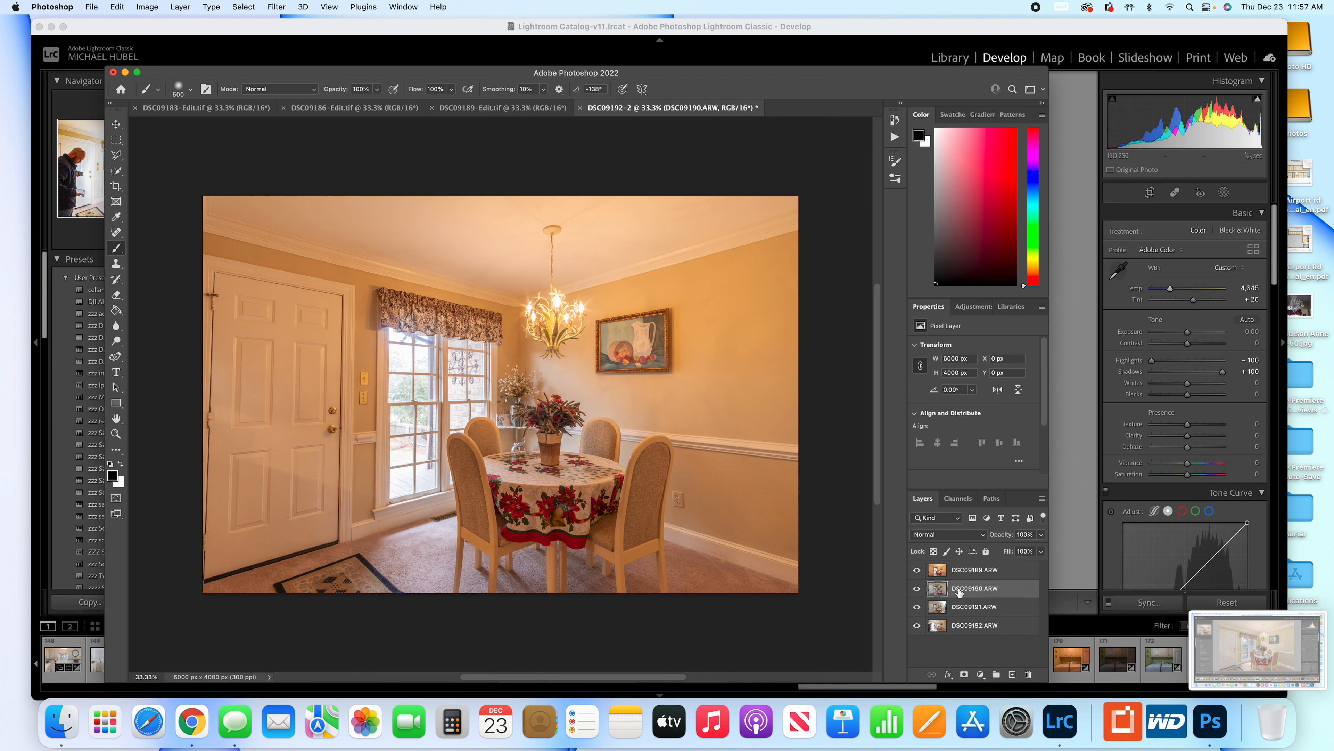
click(917, 570)
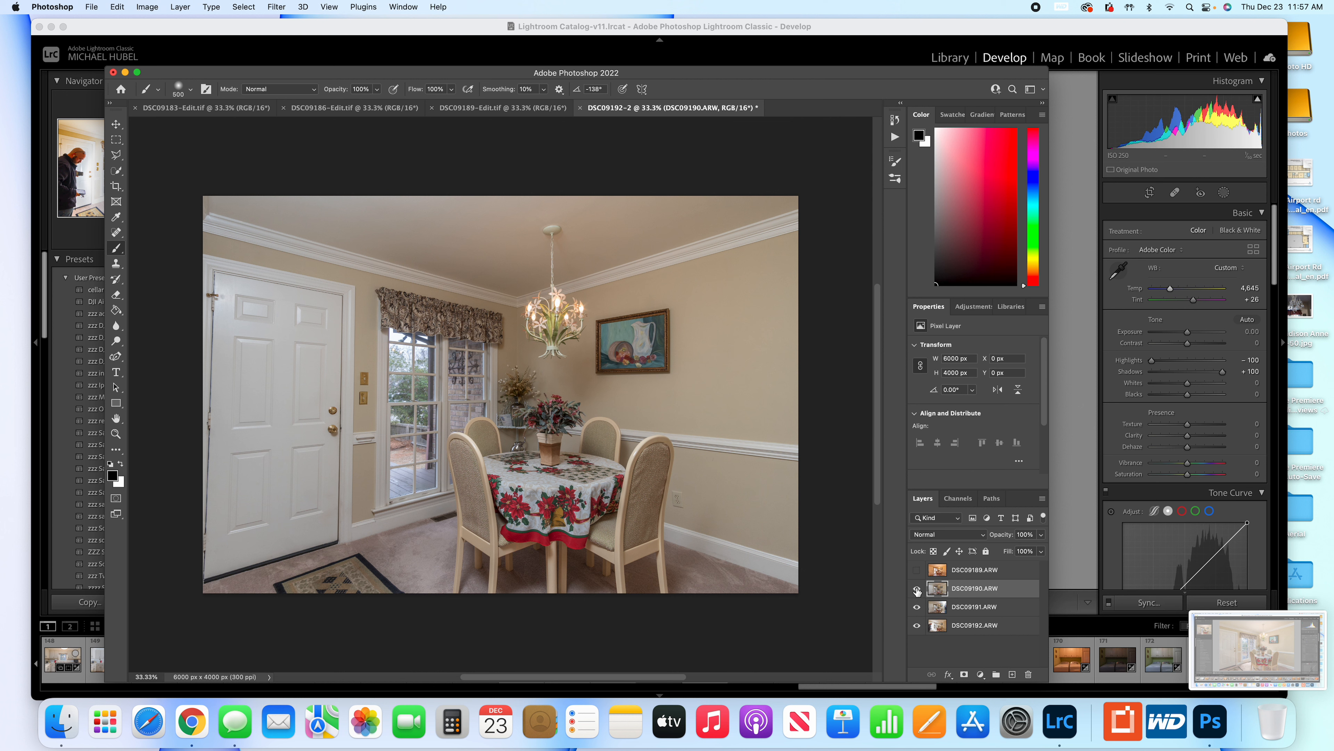
click(917, 588)
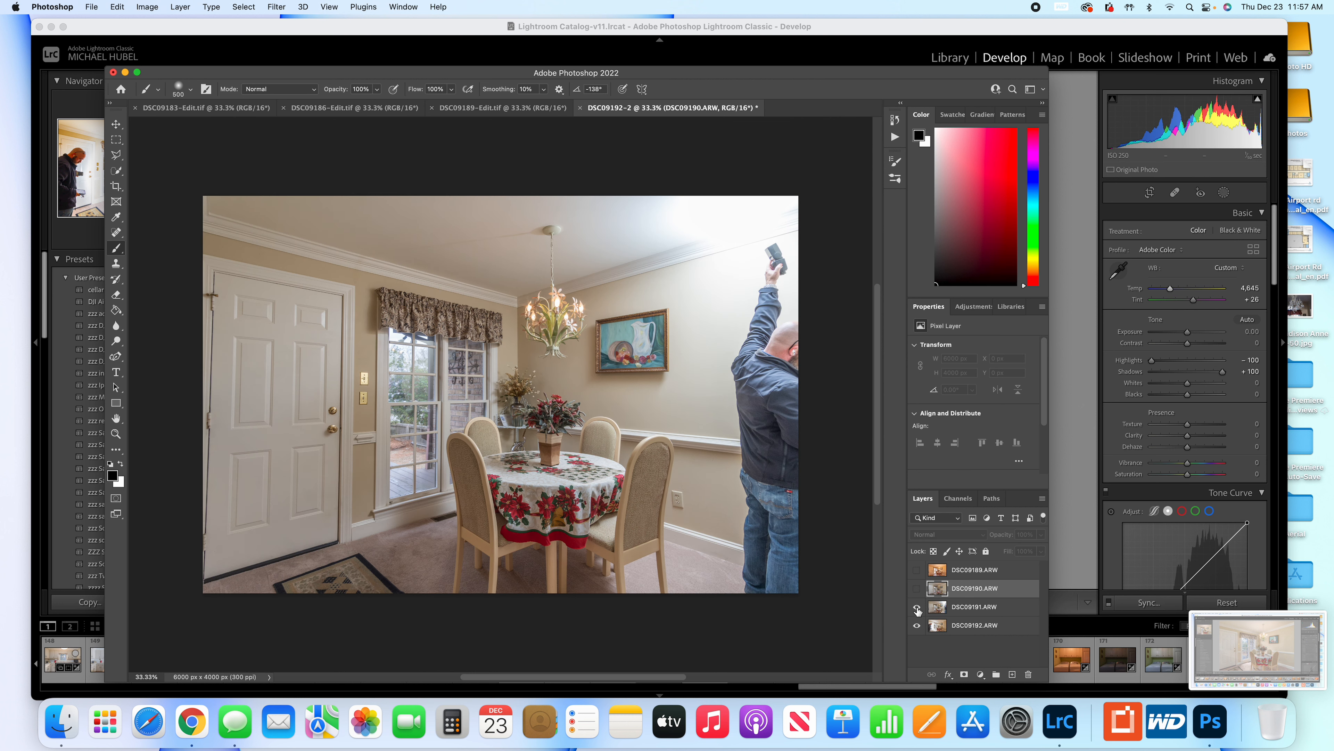
click(916, 608)
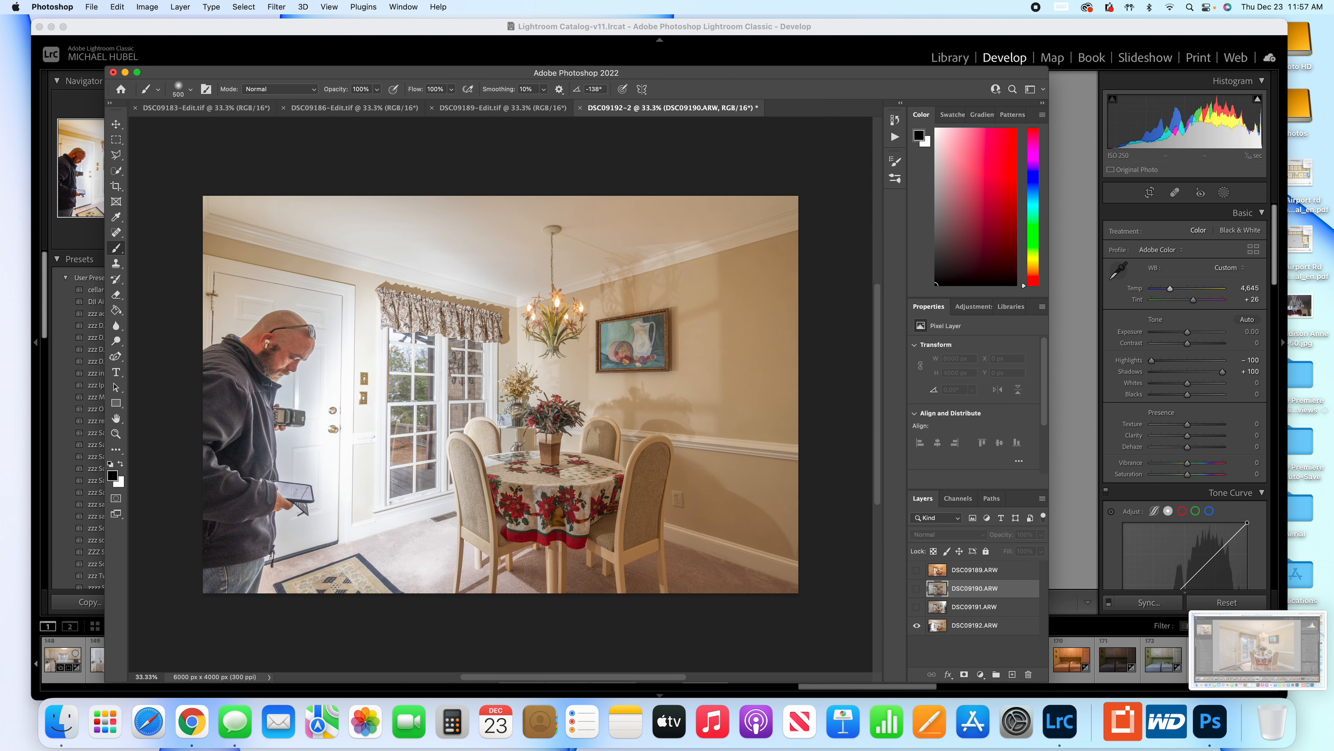
click(917, 607)
click(916, 588)
click(917, 570)
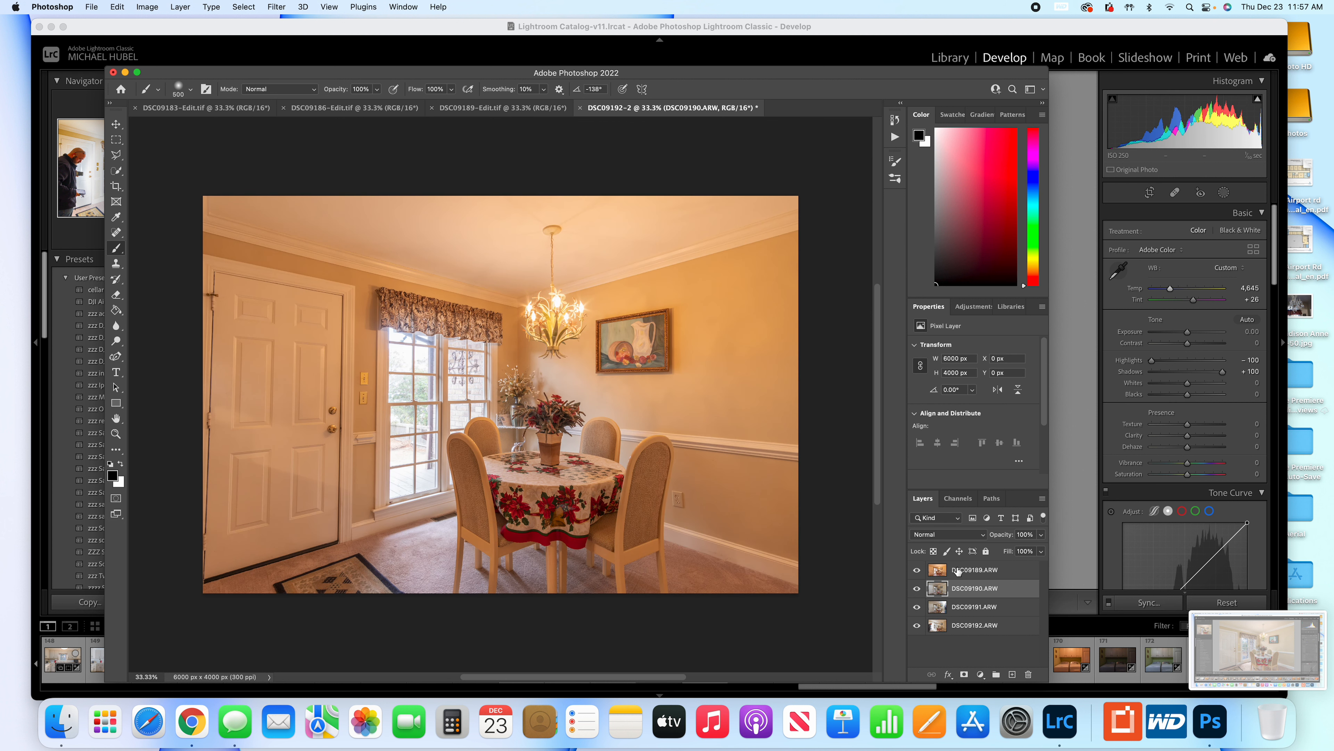
Preview blend modes such as Saturation on the DSC09189.ARW layer without applying one.
click(962, 573)
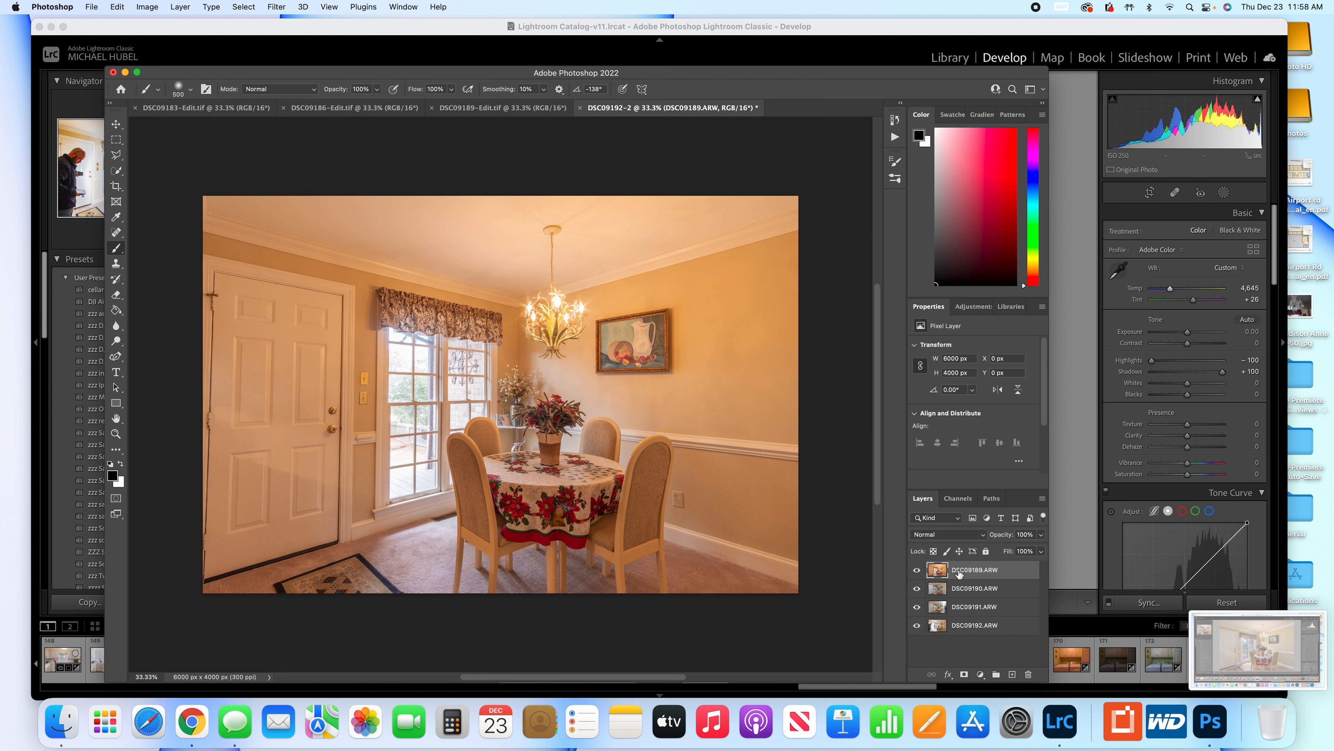
click(949, 535)
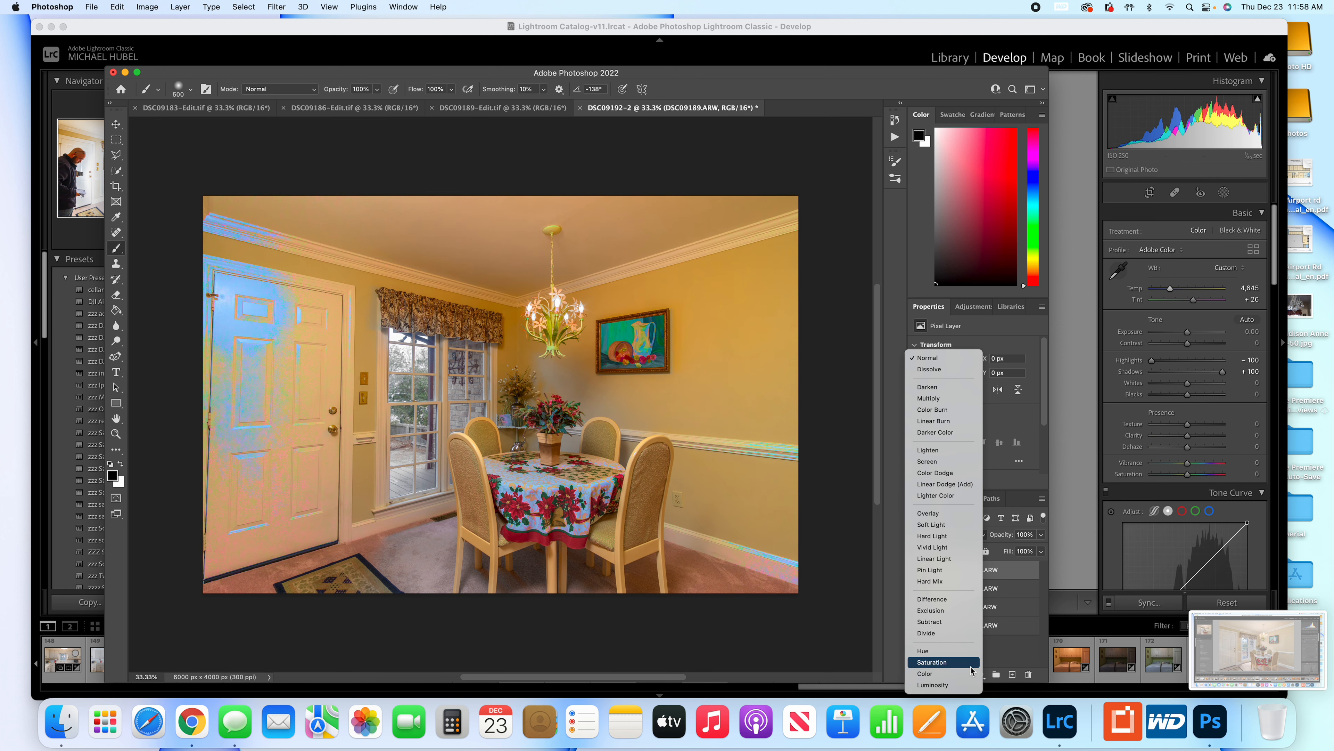
click(1036, 658)
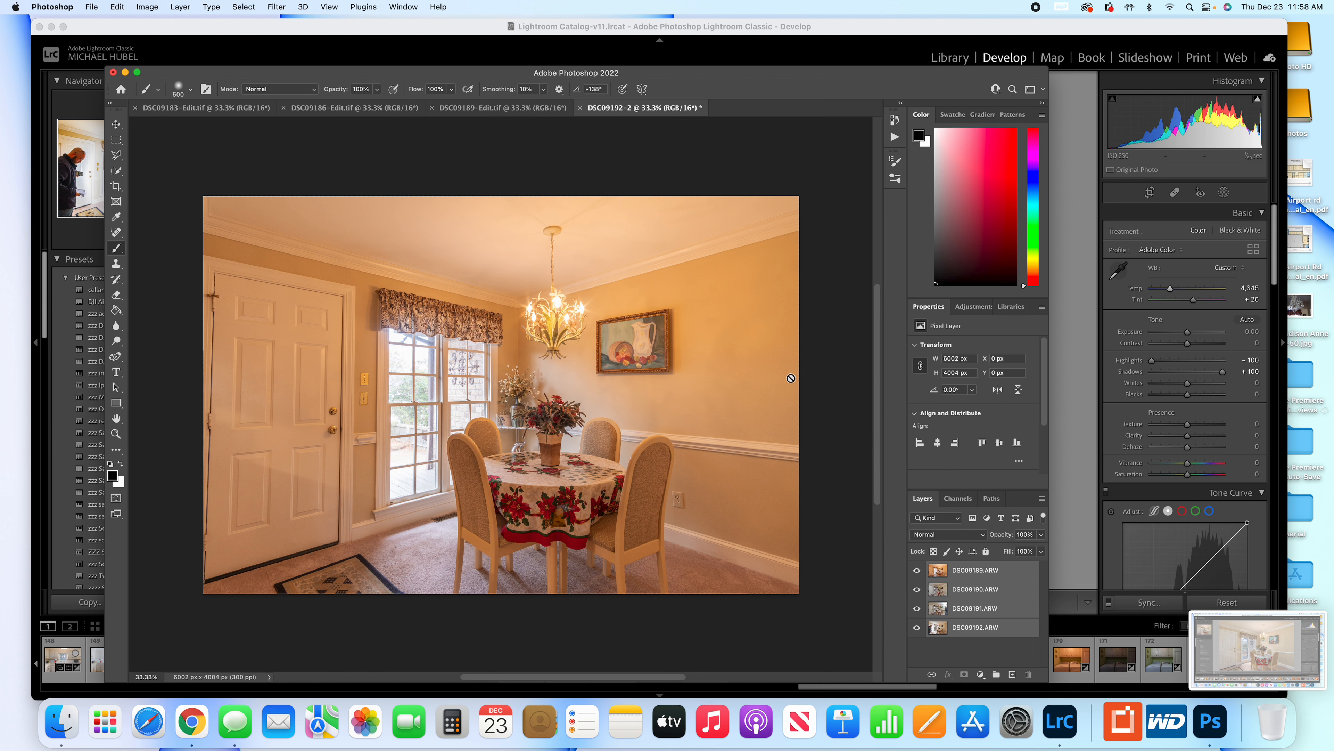
Give the DSC09189.ARW layer a black layer mask and the Luminosity blend mode.
scroll(809, 604, down, 2)
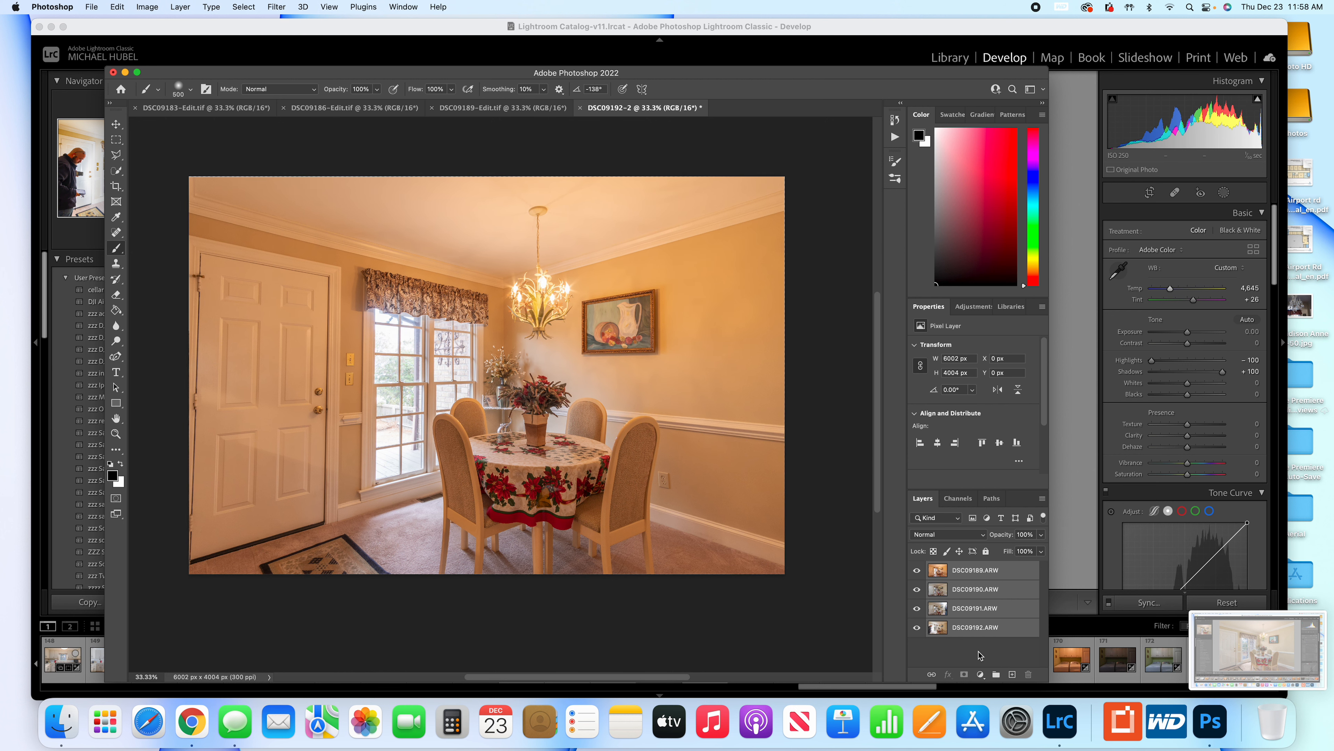
click(972, 577)
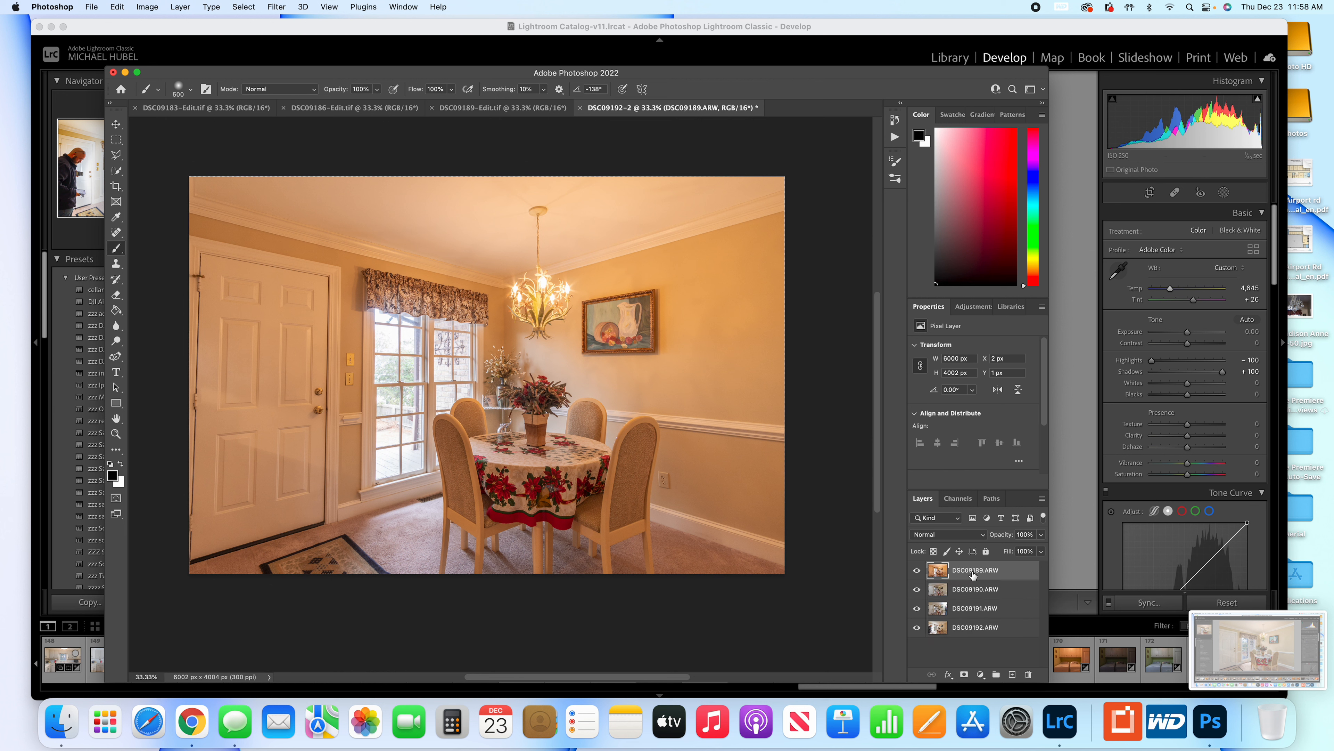
key(F2)
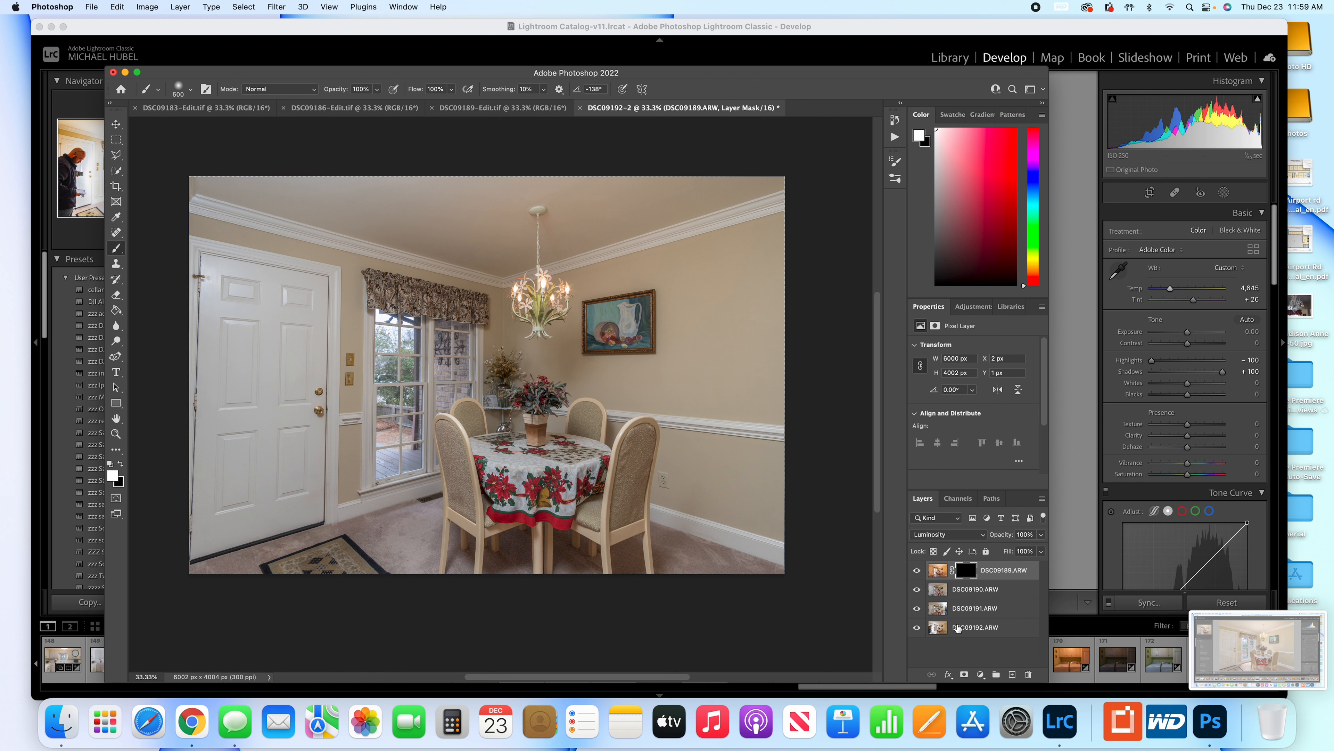
Move the DSC09192.ARW layer to the top of the stack and give it a black mask and Darken blending.
drag(958, 632, 956, 566)
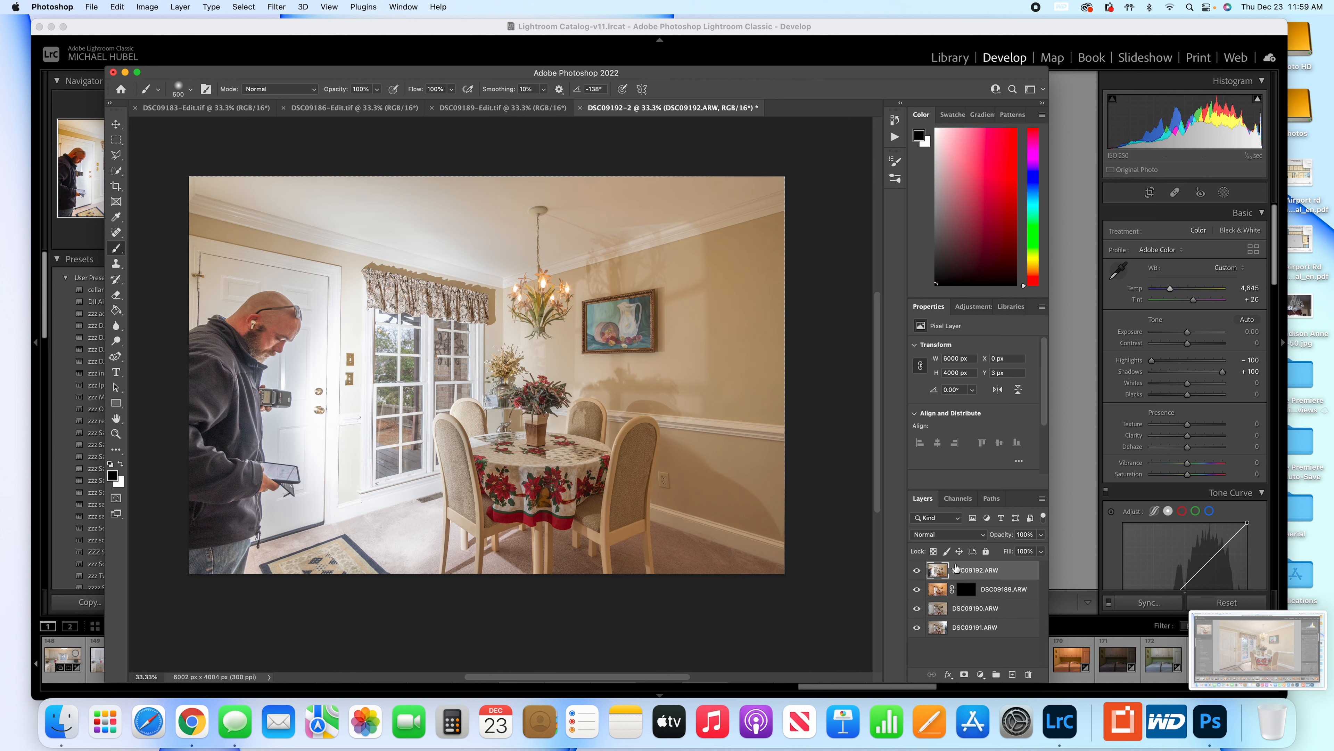
key(F2)
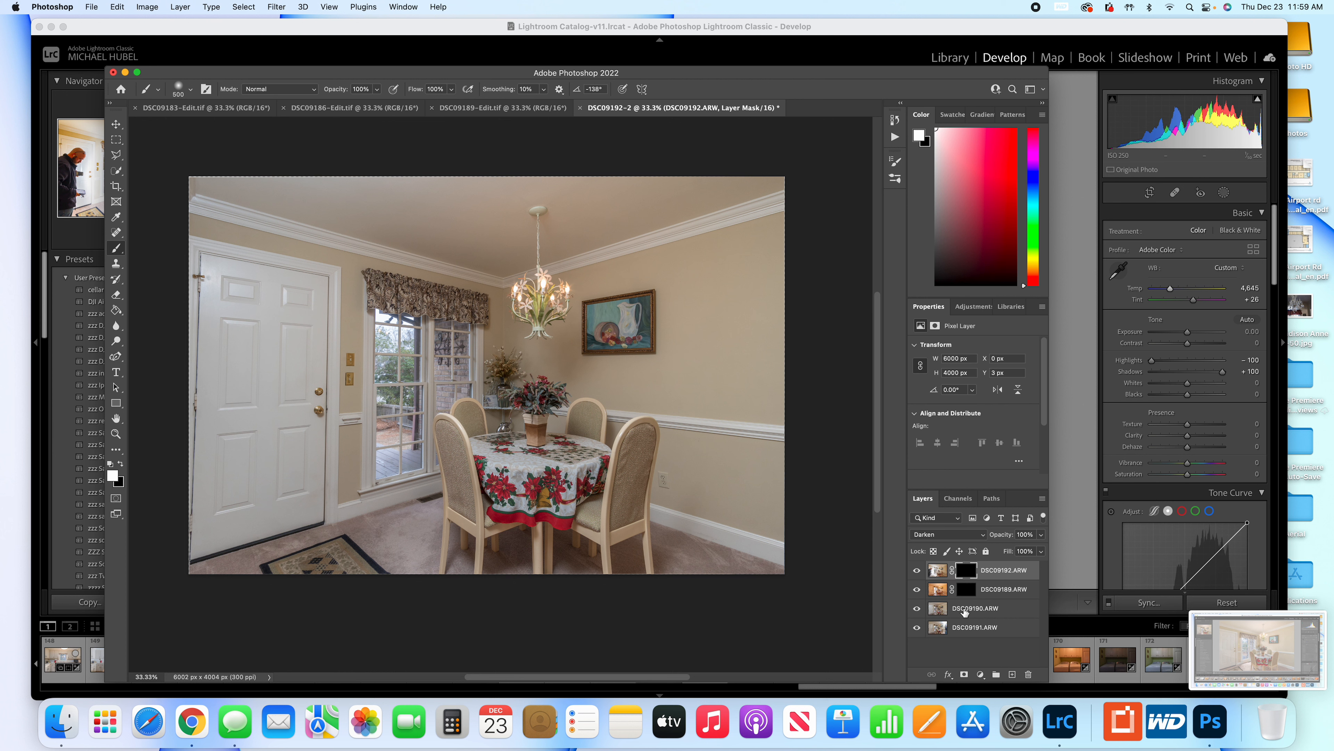
Compare the DSC09190.ARW layer with the one below and add a black mask to it, keeping Normal blending.
click(918, 610)
click(917, 609)
click(918, 610)
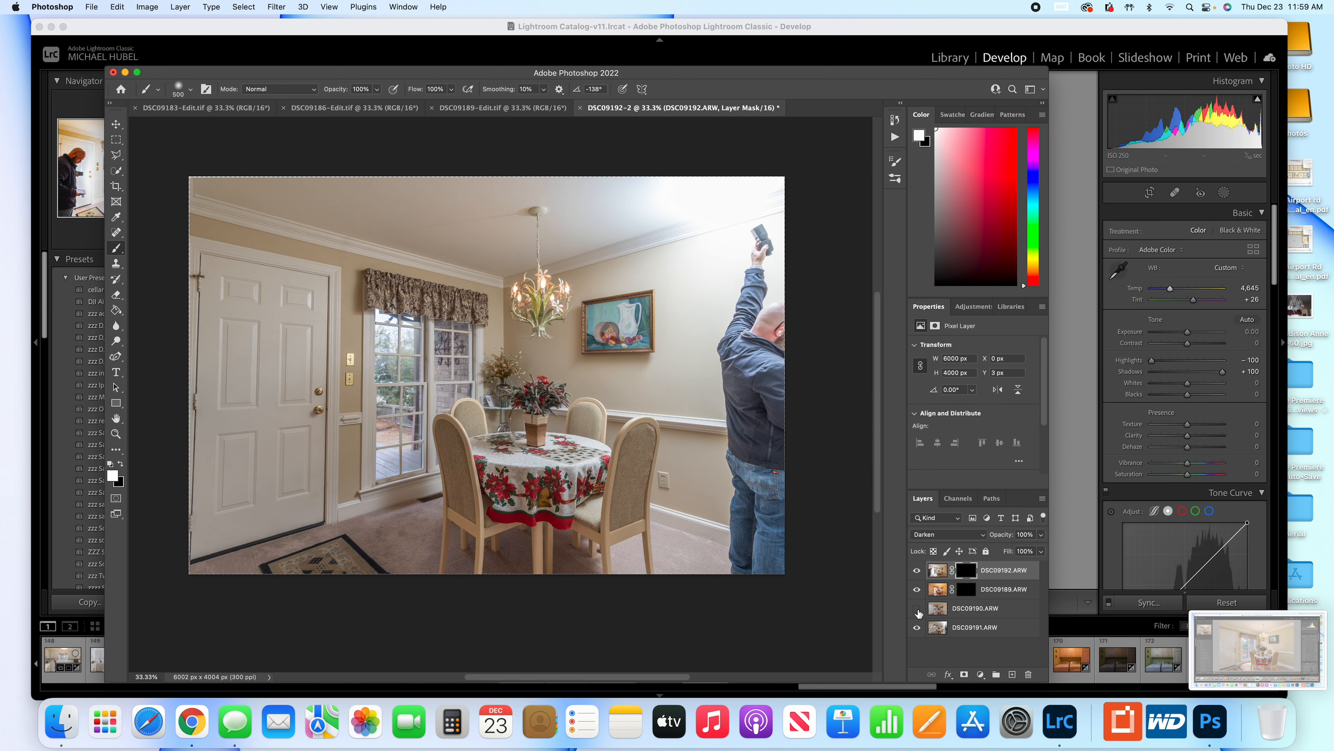
click(918, 610)
click(963, 610)
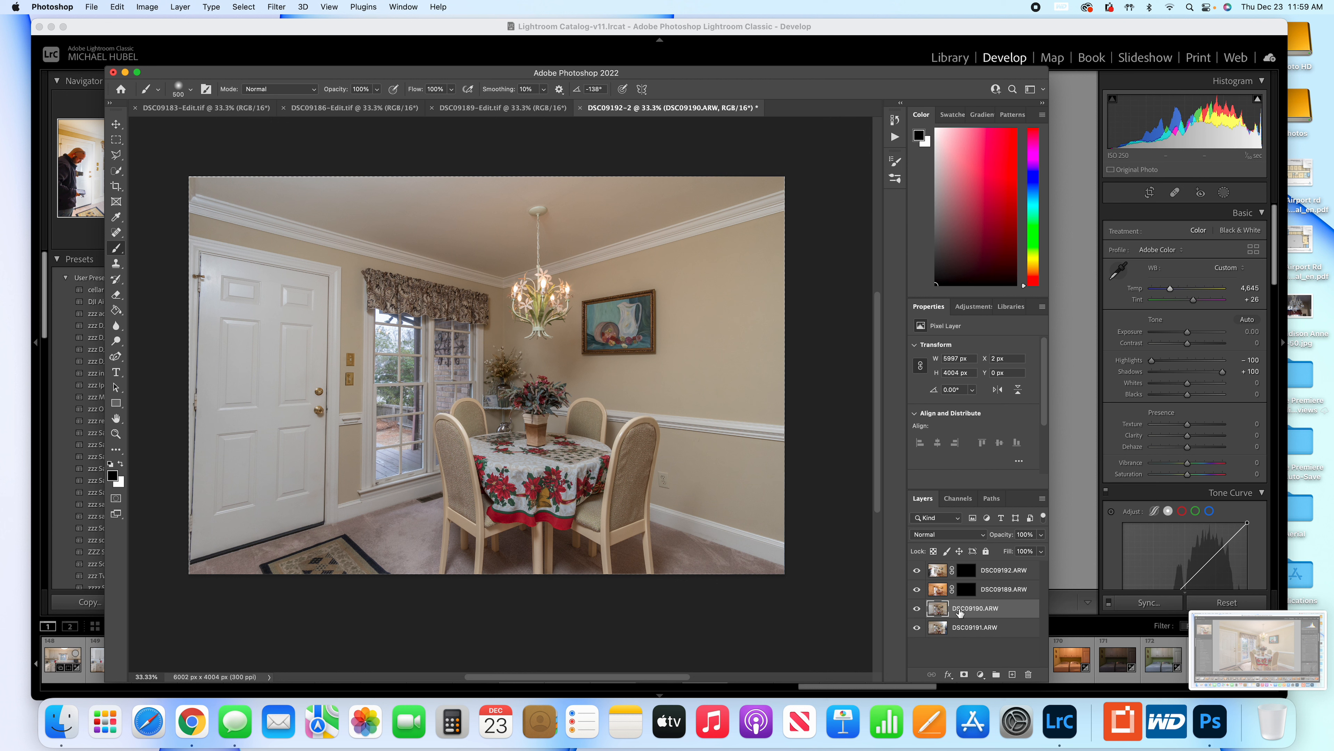
key(F2)
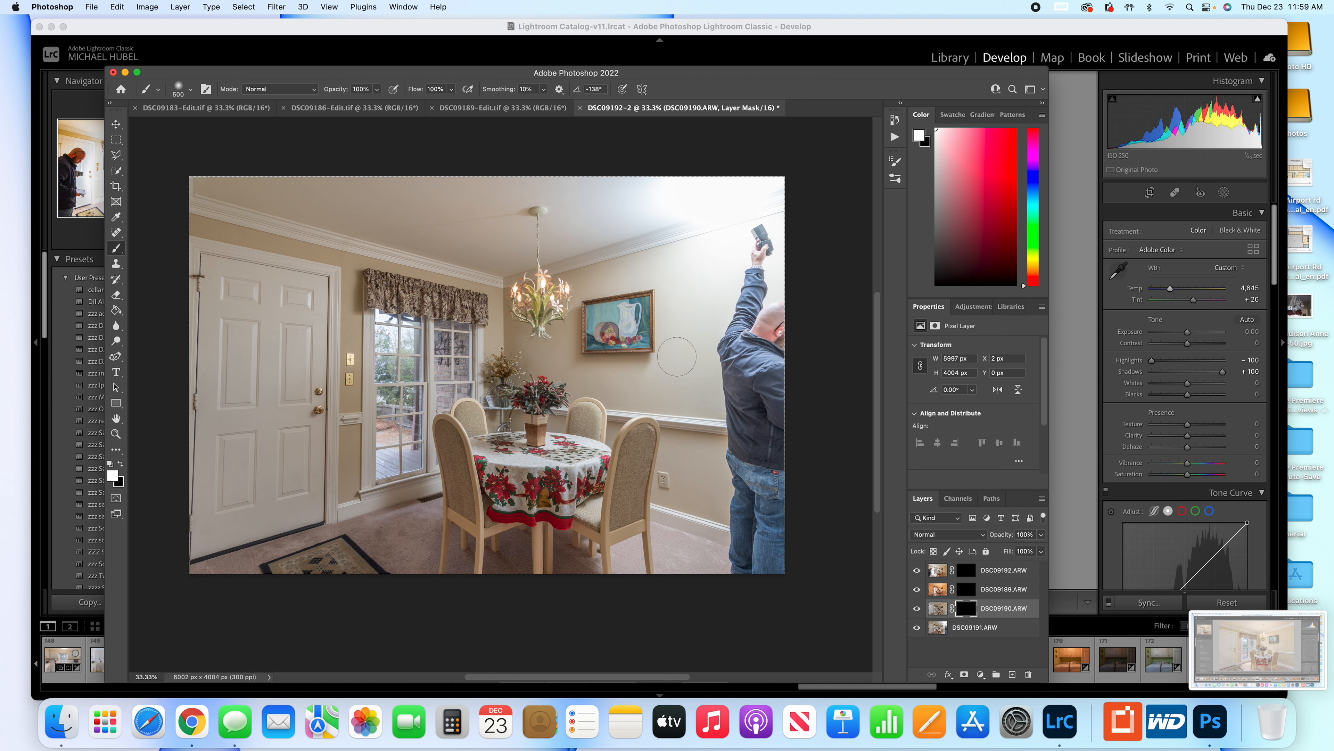
Enlarge the brush to 2500 px for painting on the DSC09190.ARW mask.
key(bracketright)
key(bracketright)
key(bracketright)
key(bracketright)
key(bracketright)
key(bracketright)
key(bracketright)
key(bracketright)
key(bracketright)
key(bracketright)
key(bracketright)
key(bracketright)
key(bracketright)
key(bracketright)
key(bracketright)
key(bracketright)
key(bracketright)
key(bracketright)
key(bracketright)
key(bracketright)
scroll(677, 360, down, 5)
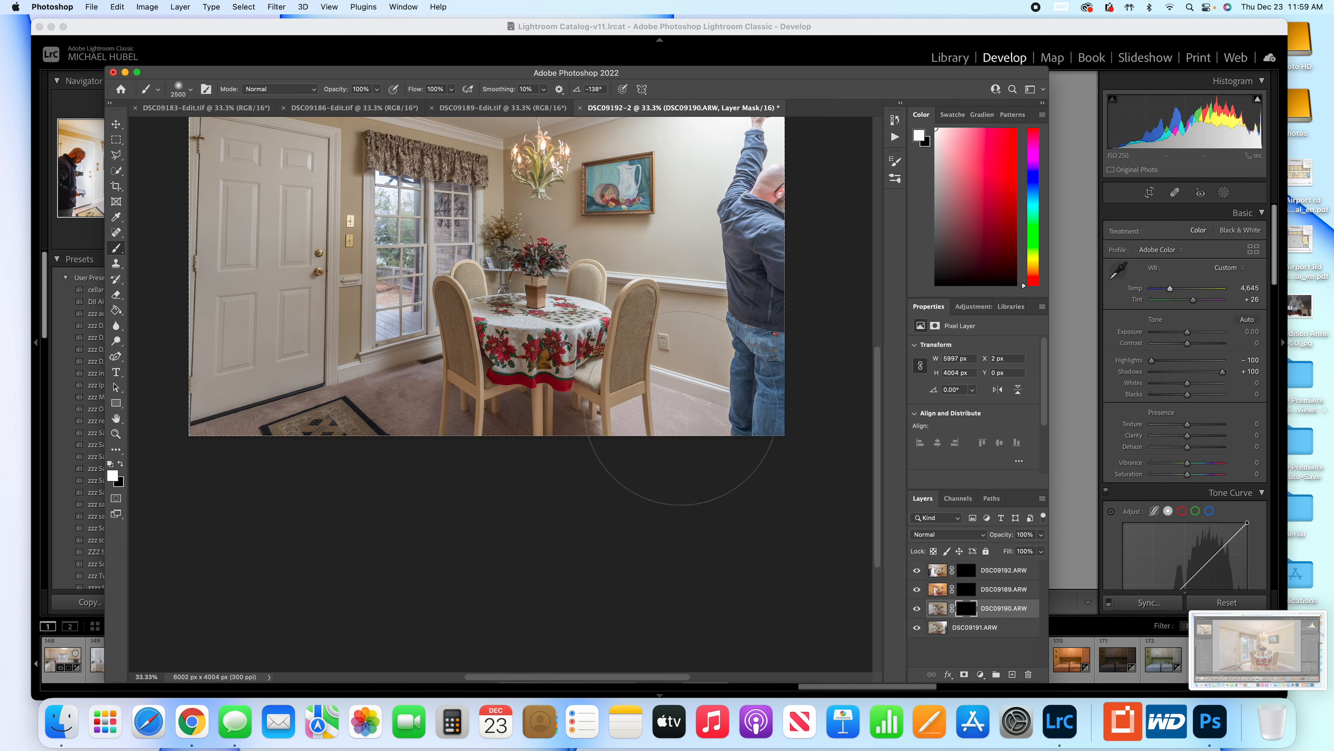
scroll(679, 415, up, 5)
scroll(657, 429, up, 2)
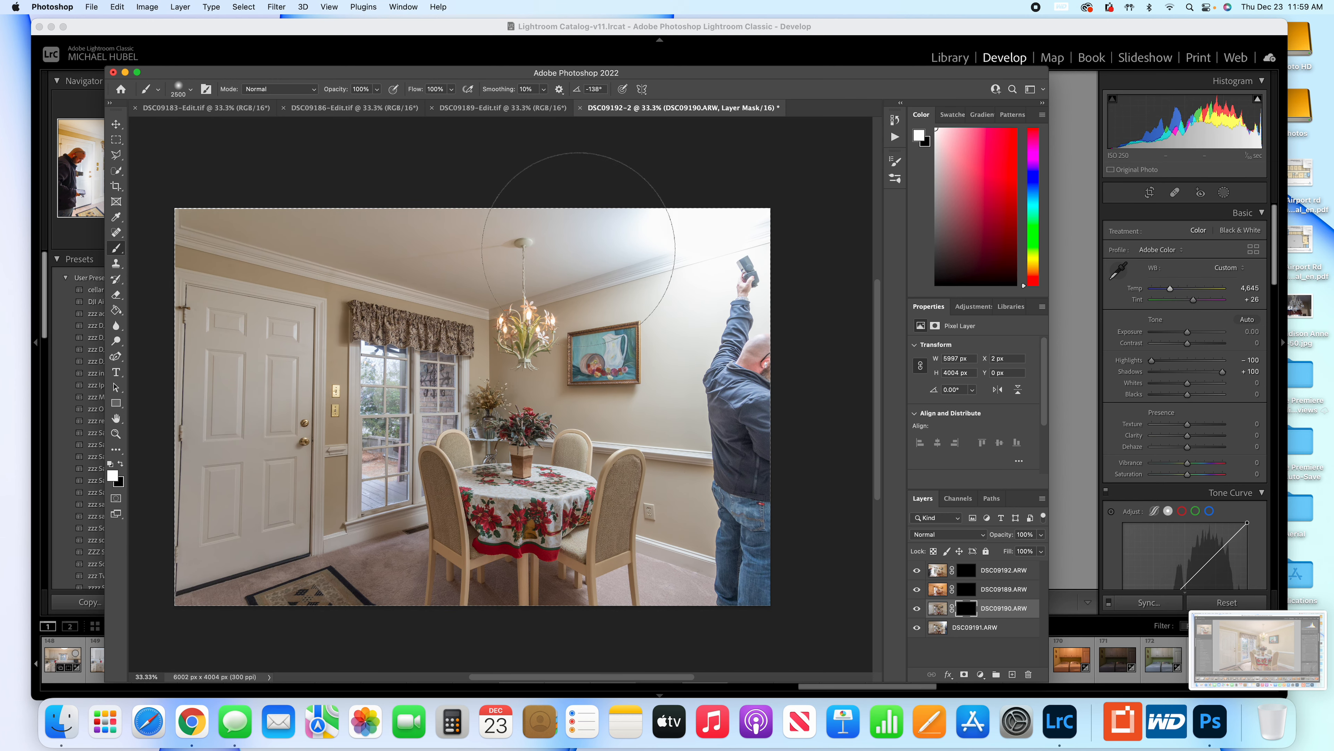
Try painting white at 100% flow on the DSC09190.ARW mask over the photographer, wall, ceiling and floor.
mouse_move(675, 240)
mouse_down()
mouse_move(624, 240)
mouse_move(748, 242)
mouse_move(576, 227)
mouse_up()
key(super+z)
drag(720, 324, 761, 311)
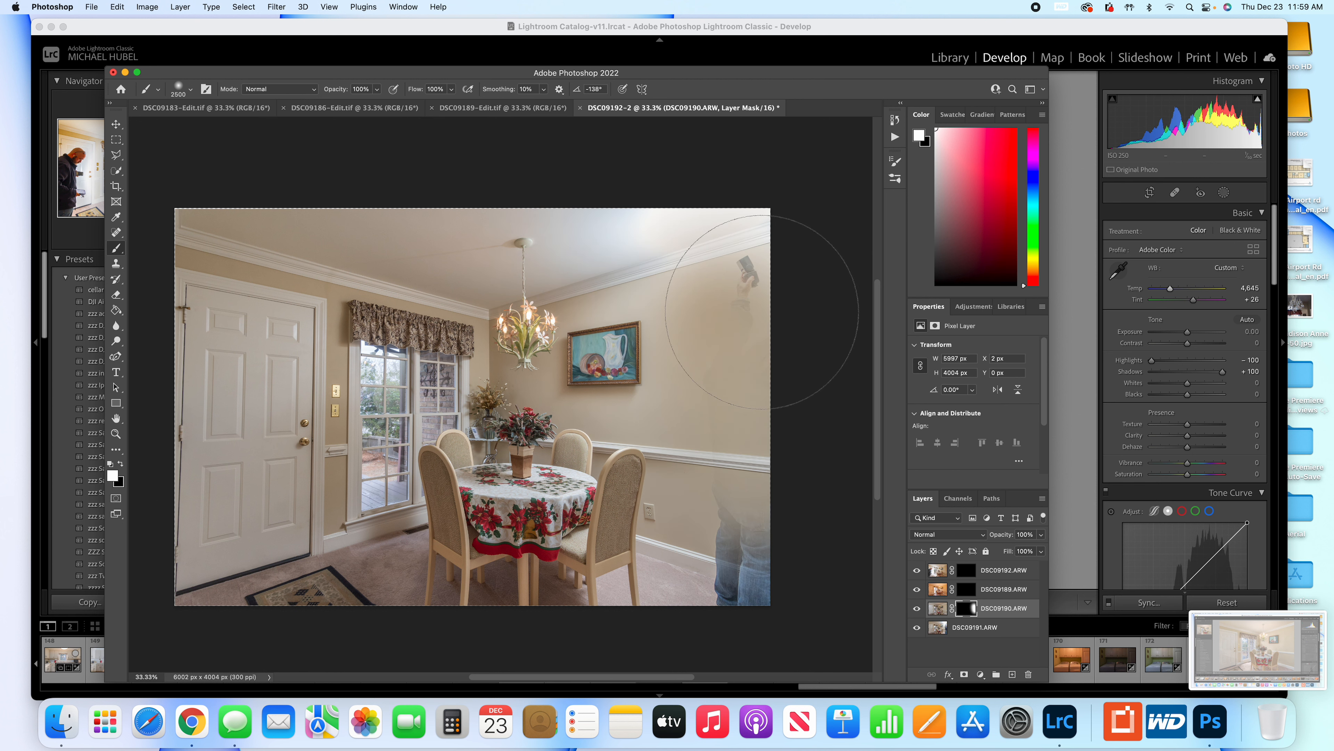
mouse_move(685, 266)
mouse_down()
mouse_move(597, 240)
mouse_move(580, 221)
mouse_up()
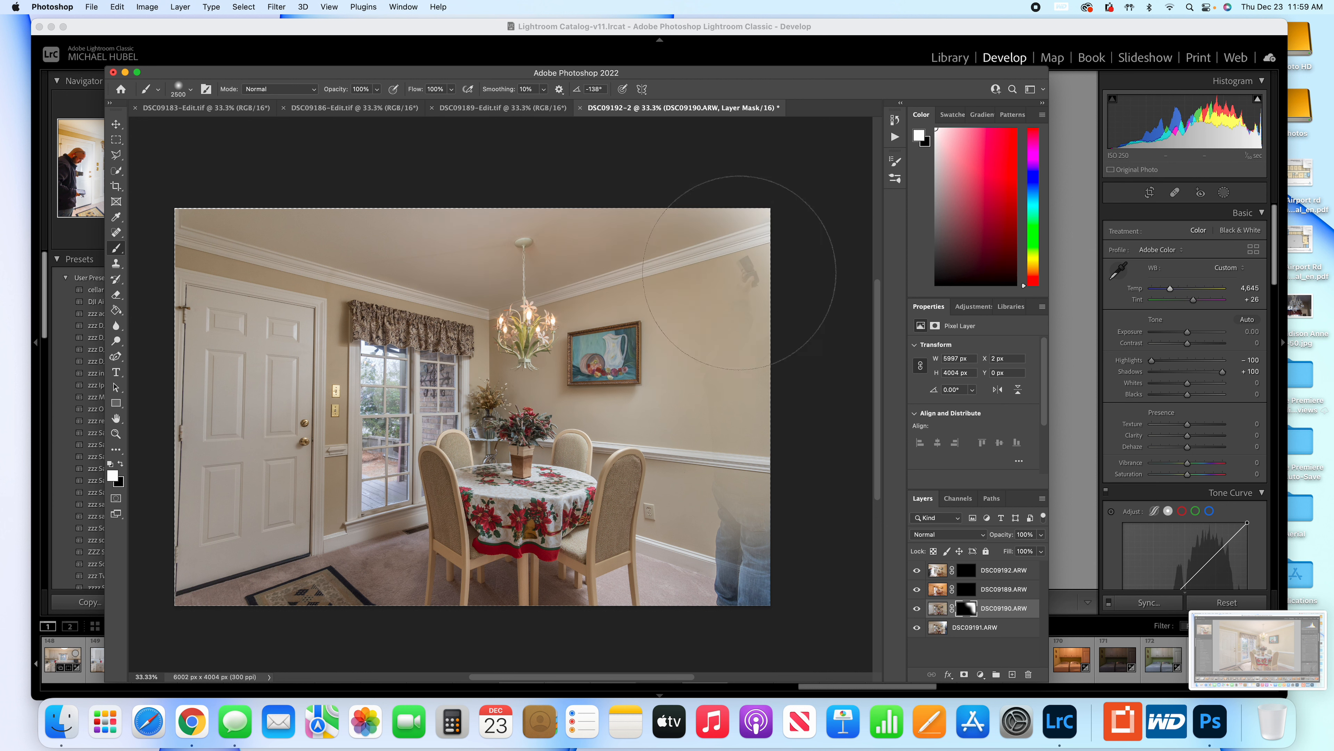
drag(651, 657, 541, 683)
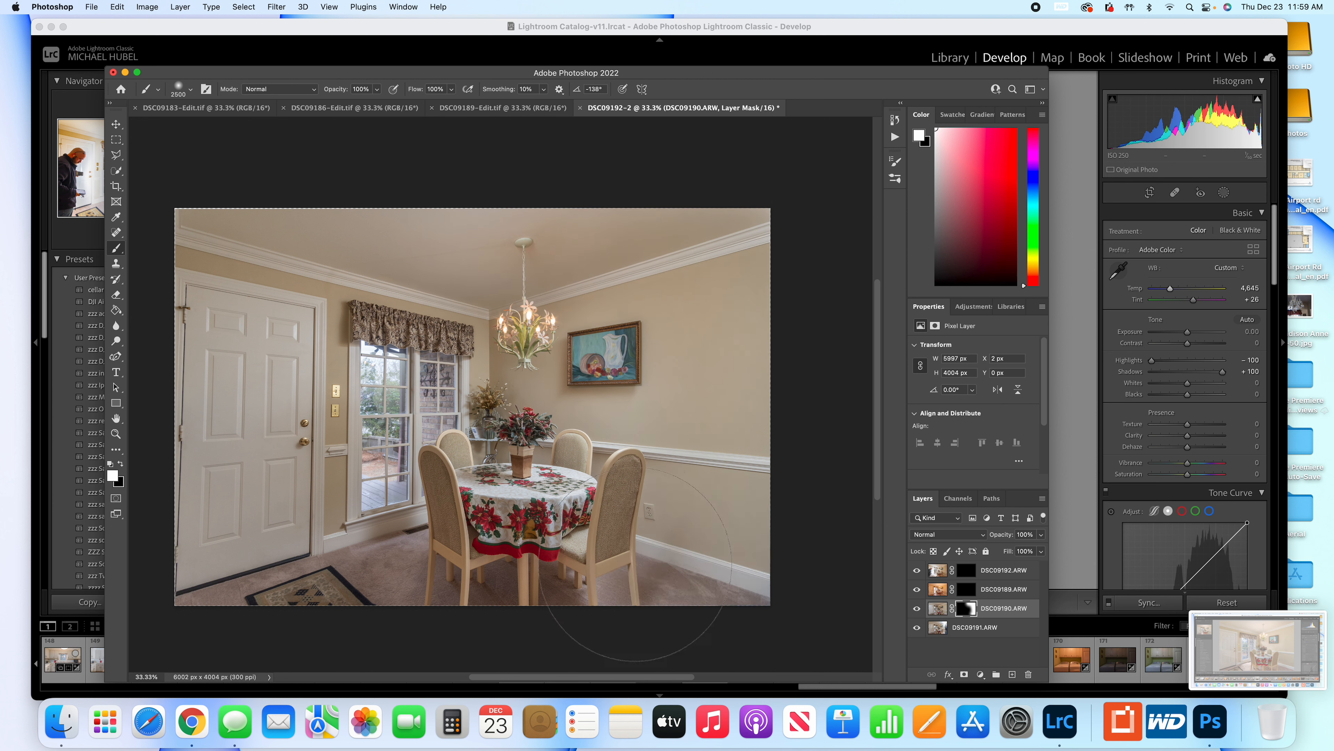
drag(622, 400, 622, 391)
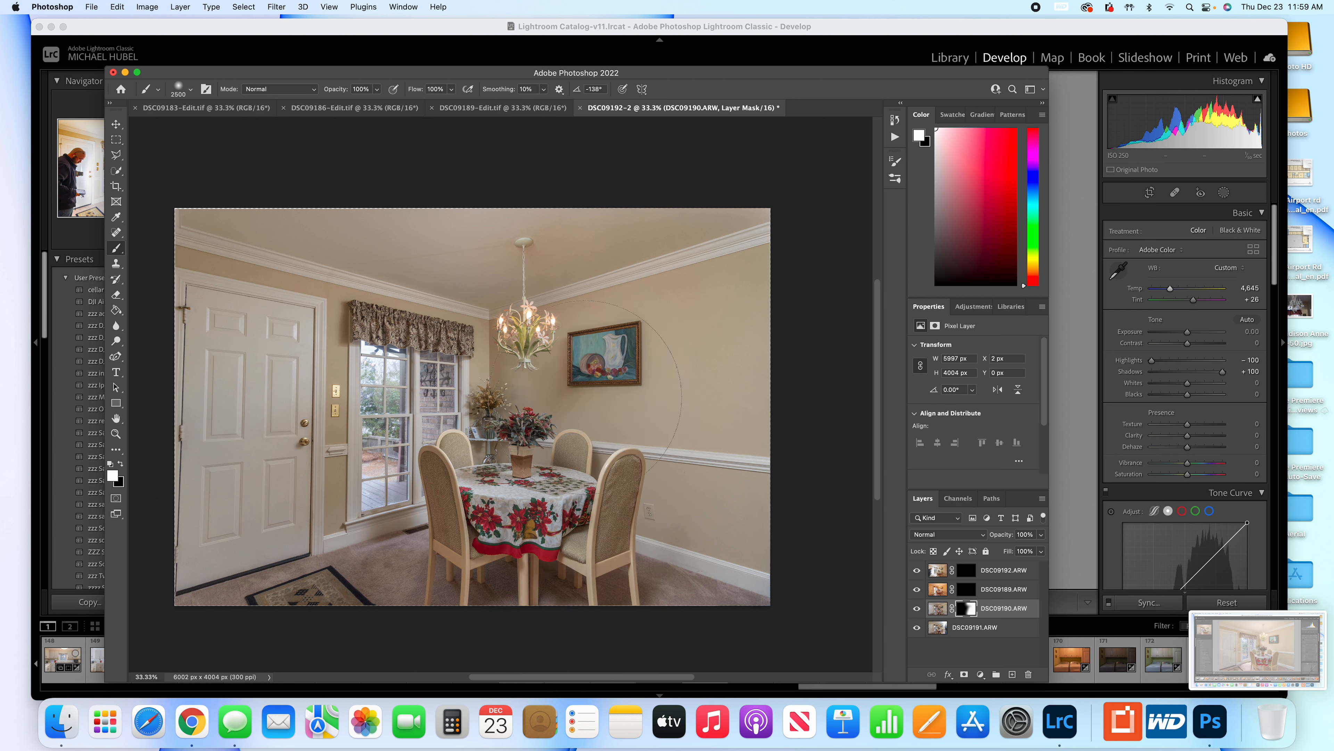
click(542, 382)
Undo all the full-flow brush strokes on the DSC09190.ARW mask.
key(super+z)
key(super+z)
key(super+z)
key(super+z)
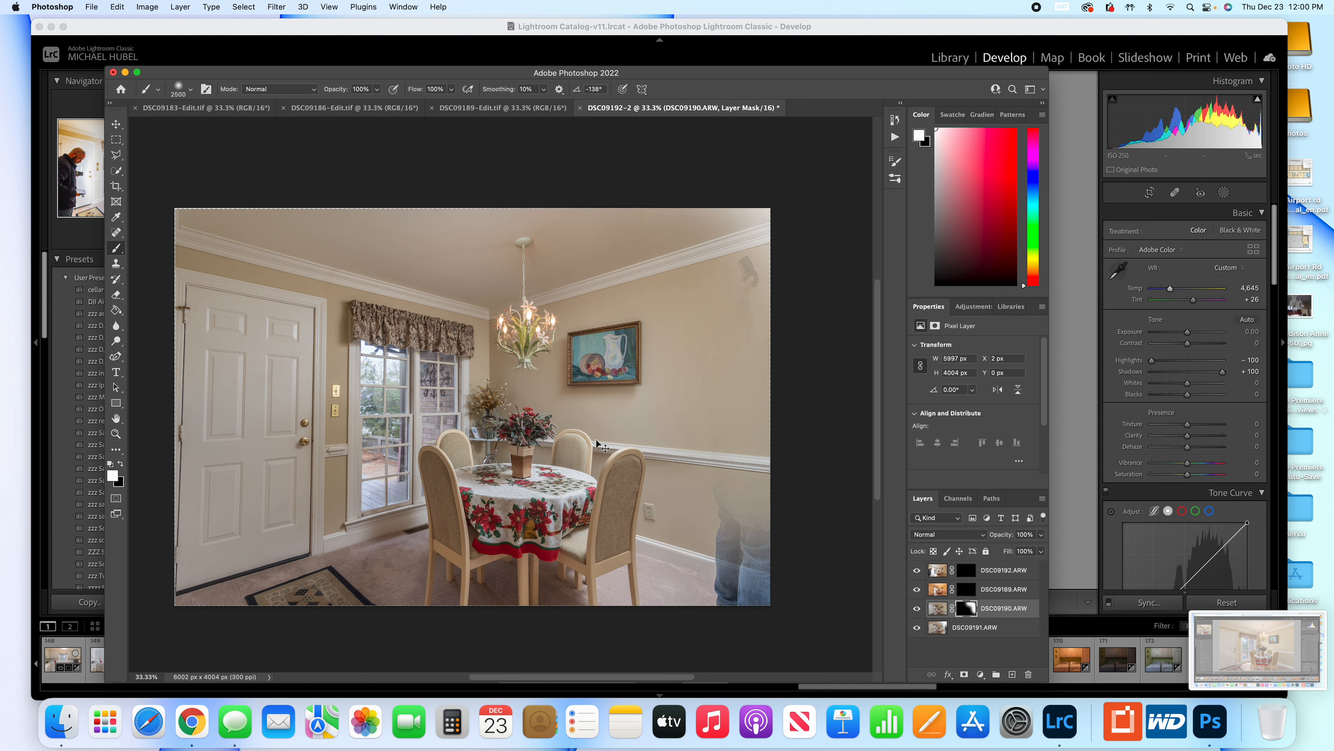
key(super+z)
key(super+z)
key(super+z)
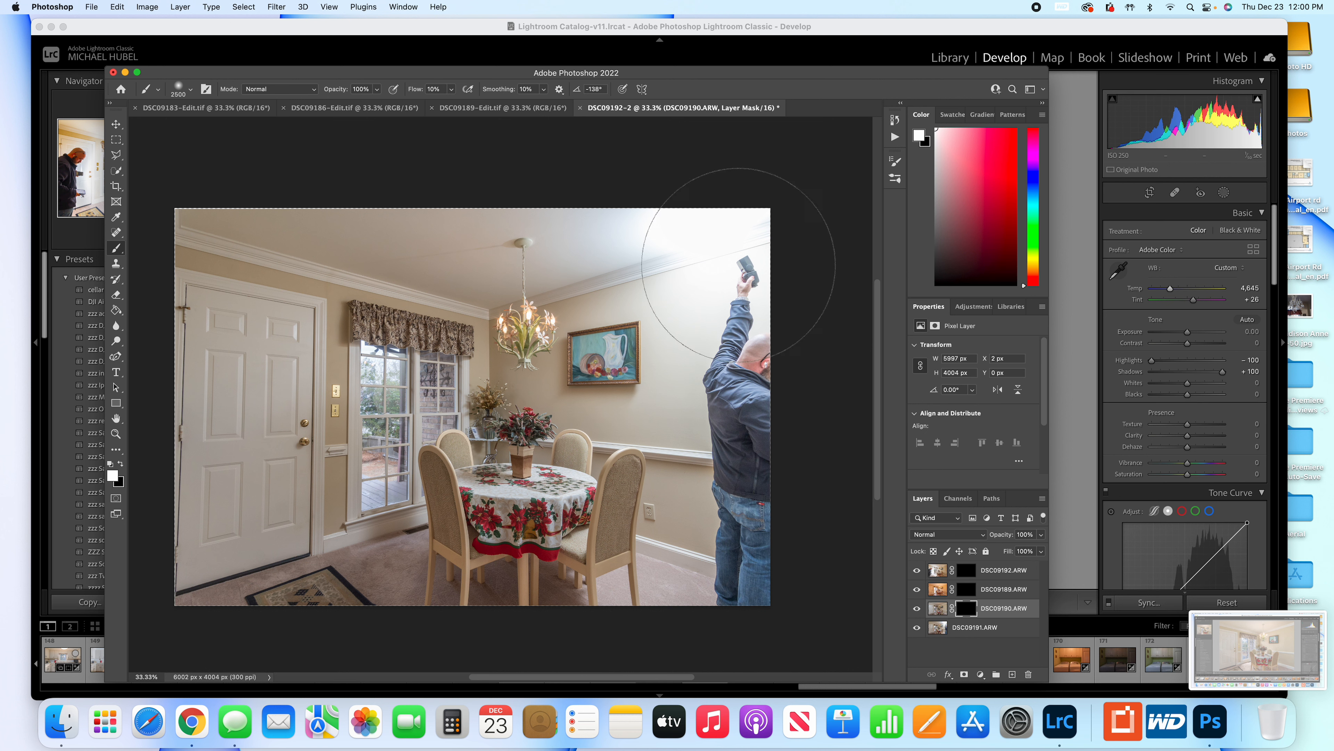
Paint white at 10% flow on the DSC09190.ARW mask over the photographer, ceiling, wall and table area.
mouse_move(685, 203)
mouse_down()
mouse_move(657, 237)
mouse_move(703, 244)
mouse_move(521, 250)
mouse_move(634, 267)
mouse_move(676, 318)
mouse_move(671, 408)
mouse_move(711, 412)
mouse_move(739, 597)
mouse_move(770, 260)
mouse_move(781, 312)
mouse_move(727, 419)
mouse_move(737, 256)
mouse_move(725, 252)
mouse_move(687, 405)
mouse_move(716, 411)
mouse_move(713, 524)
mouse_move(732, 545)
mouse_move(740, 457)
mouse_move(730, 438)
mouse_move(735, 488)
mouse_move(704, 665)
mouse_move(726, 583)
mouse_move(635, 562)
mouse_move(670, 623)
mouse_move(551, 558)
mouse_move(725, 618)
mouse_move(666, 552)
mouse_move(712, 595)
mouse_move(747, 560)
mouse_move(767, 410)
mouse_move(706, 531)
mouse_move(707, 603)
mouse_move(737, 557)
mouse_move(755, 250)
mouse_move(776, 183)
mouse_move(712, 331)
mouse_move(779, 183)
mouse_move(788, 234)
mouse_move(664, 408)
mouse_move(613, 503)
mouse_move(629, 522)
mouse_move(502, 551)
mouse_move(726, 555)
mouse_move(716, 573)
mouse_move(499, 546)
mouse_move(521, 573)
mouse_move(344, 594)
mouse_move(552, 576)
mouse_move(870, 496)
mouse_move(820, 449)
mouse_move(781, 259)
mouse_move(716, 380)
mouse_move(543, 244)
mouse_move(633, 220)
mouse_move(449, 191)
mouse_move(804, 228)
mouse_move(689, 683)
mouse_move(494, 555)
mouse_up()
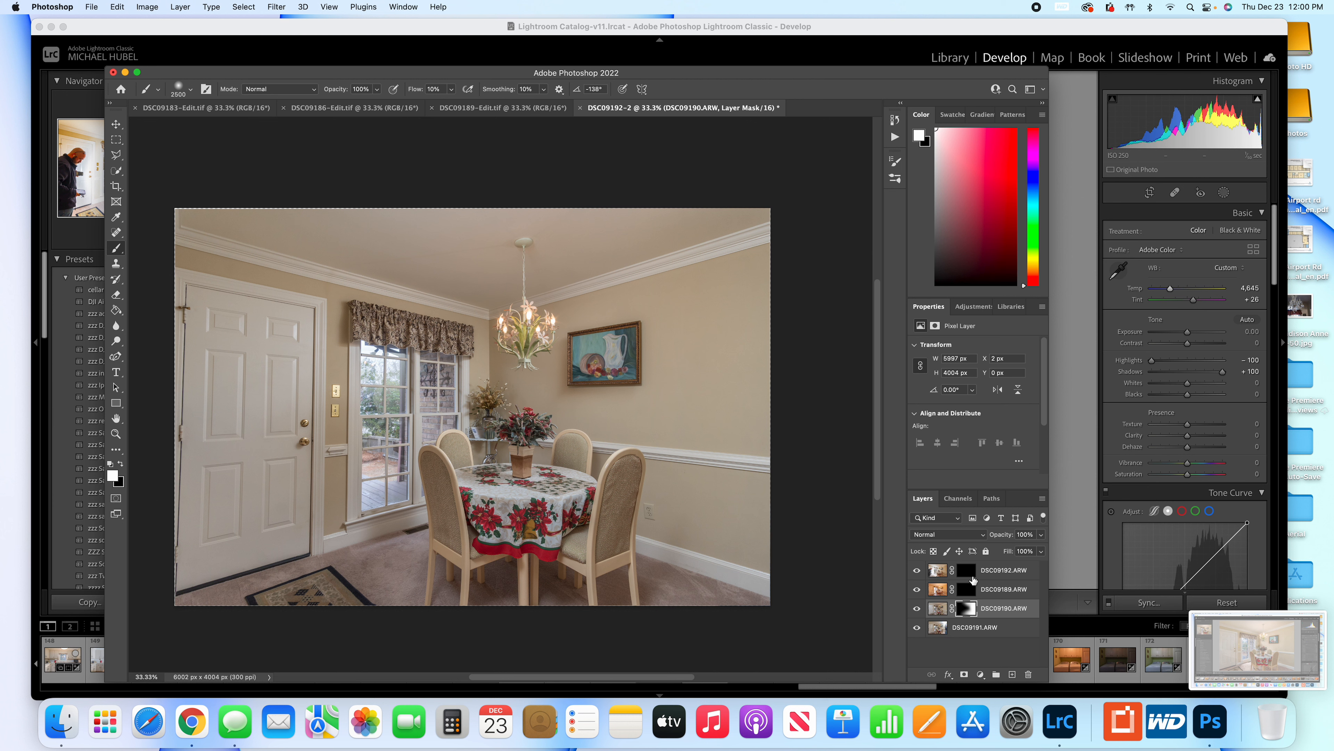
Paint white at 10% flow with a 3700 px brush over the whole room on the DSC09189.ARW mask.
click(965, 590)
key(bracketright)
key(bracketright)
key(bracketright)
key(bracketright)
key(bracketright)
key(bracketright)
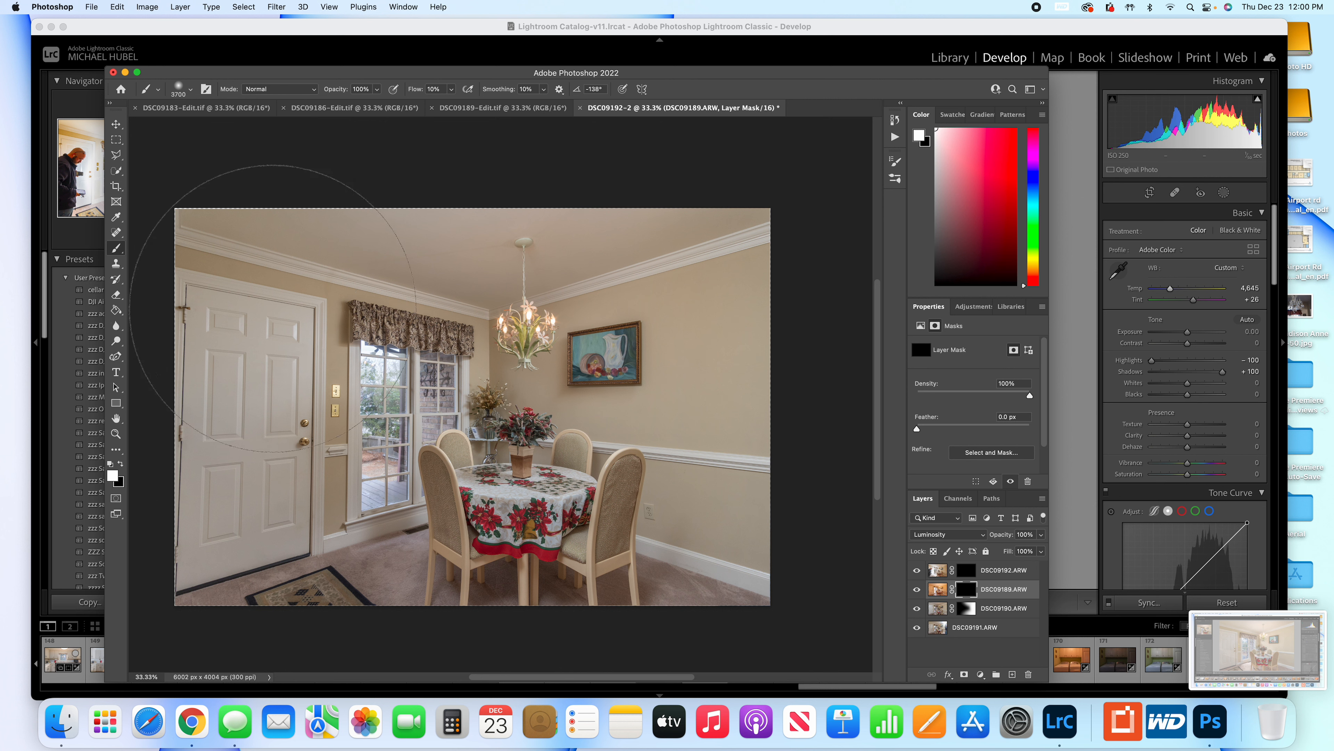
mouse_move(261, 296)
mouse_down()
mouse_move(587, 298)
mouse_move(269, 310)
mouse_move(732, 325)
mouse_move(532, 355)
mouse_move(261, 351)
mouse_move(683, 369)
mouse_move(250, 411)
mouse_move(658, 433)
mouse_move(332, 463)
mouse_move(131, 461)
mouse_up()
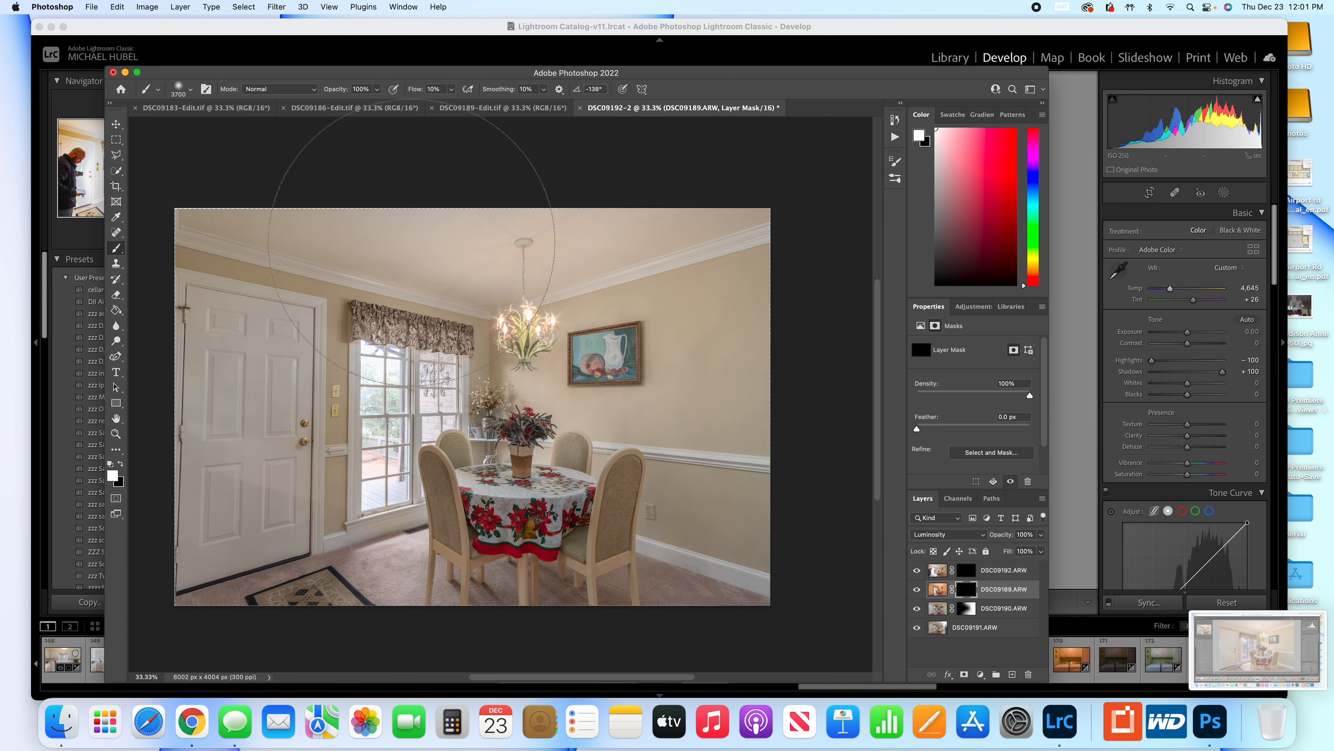
drag(561, 416, 452, 356)
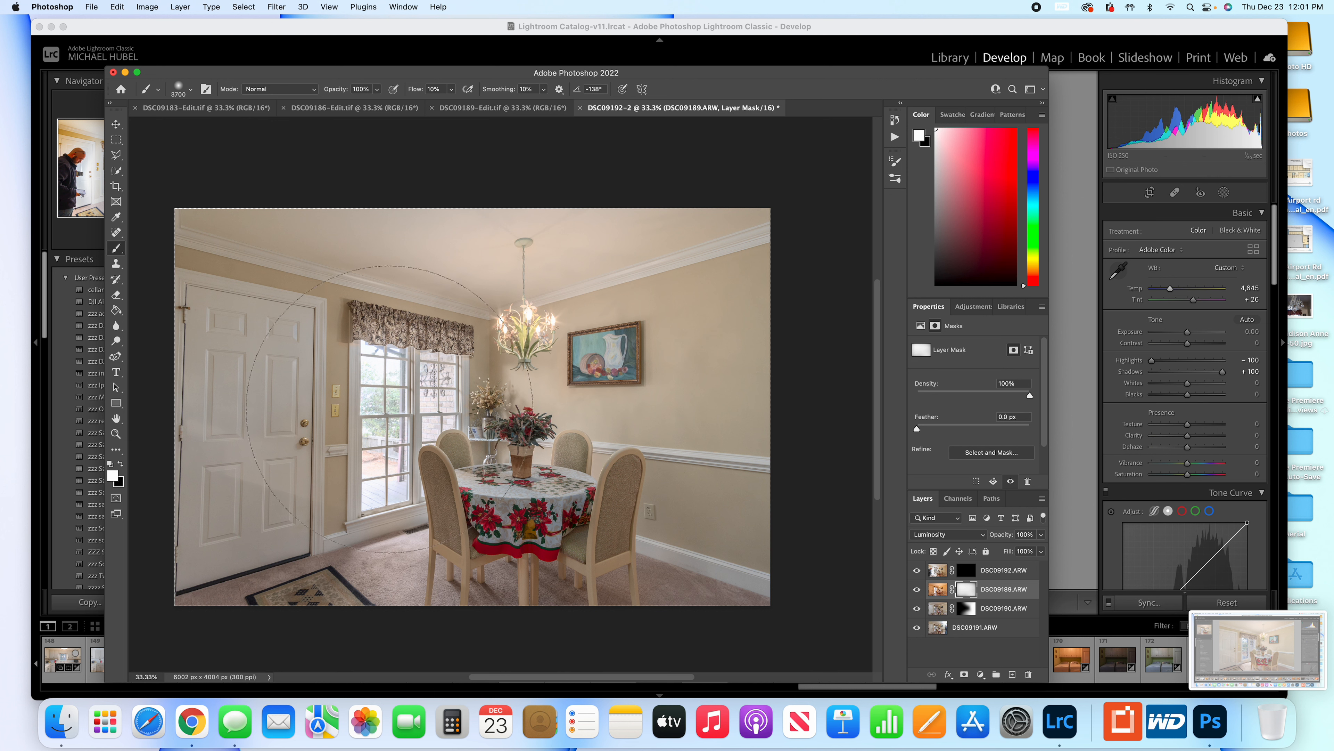
Paint white at 100% flow with an 800 px brush over the window on the DSC09192.ARW mask.
key(bracketleft)
key(bracketleft)
key(bracketleft)
key(bracketleft)
key(bracketleft)
key(bracketleft)
key(bracketleft)
key(bracketleft)
key(bracketleft)
key(bracketleft)
key(bracketleft)
key(bracketleft)
key(bracketleft)
key(bracketleft)
key(bracketleft)
key(bracketleft)
key(bracketleft)
key(bracketleft)
key(bracketleft)
click(966, 571)
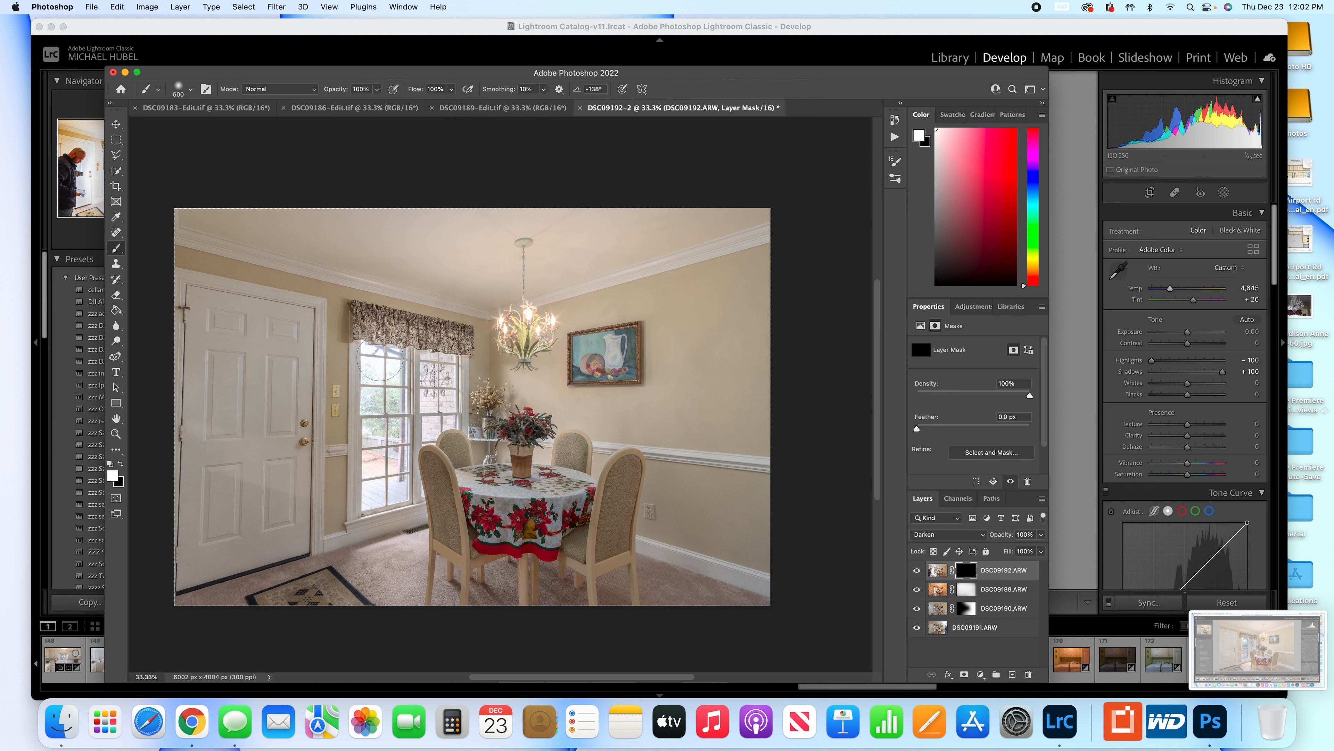
mouse_move(380, 360)
mouse_down()
mouse_move(374, 504)
mouse_move(372, 344)
mouse_move(399, 354)
mouse_move(393, 491)
mouse_move(408, 430)
mouse_move(444, 417)
mouse_move(447, 370)
mouse_move(418, 351)
mouse_up()
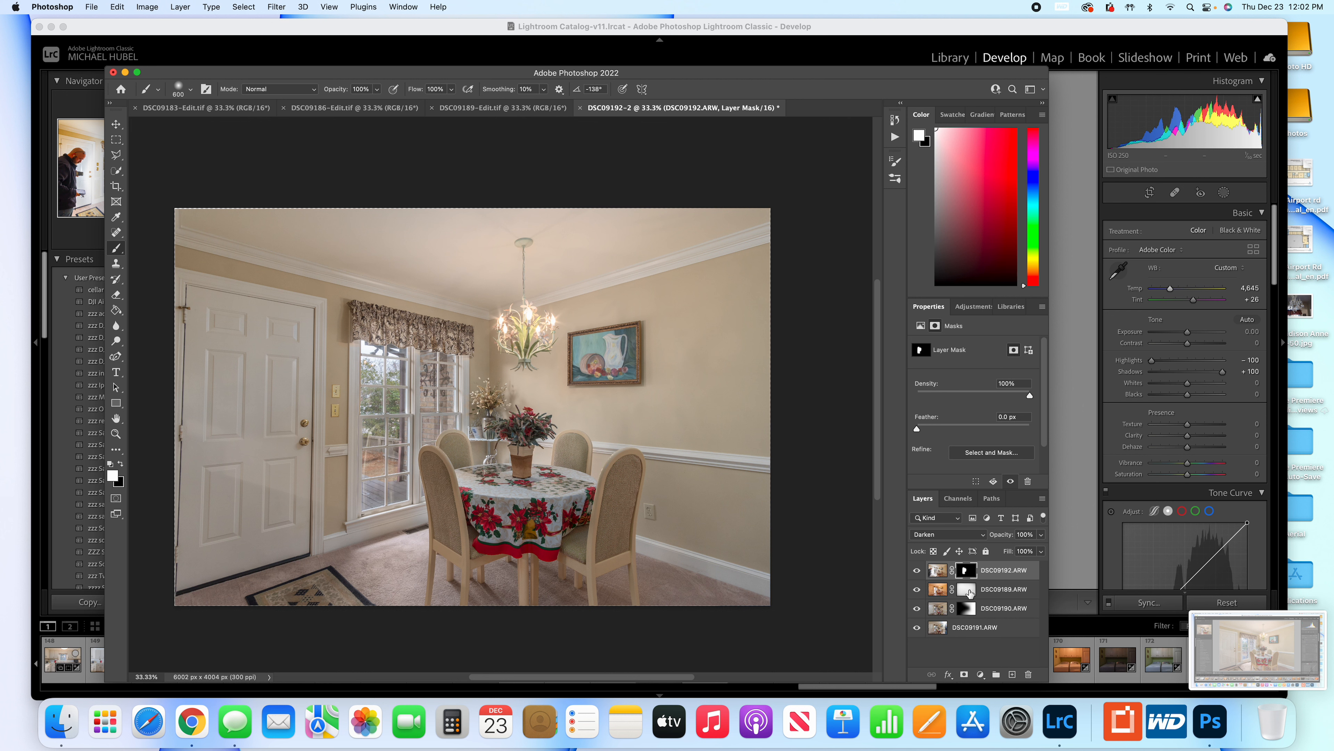
Flatten the blended exposure layers into a single background layer.
click(967, 590)
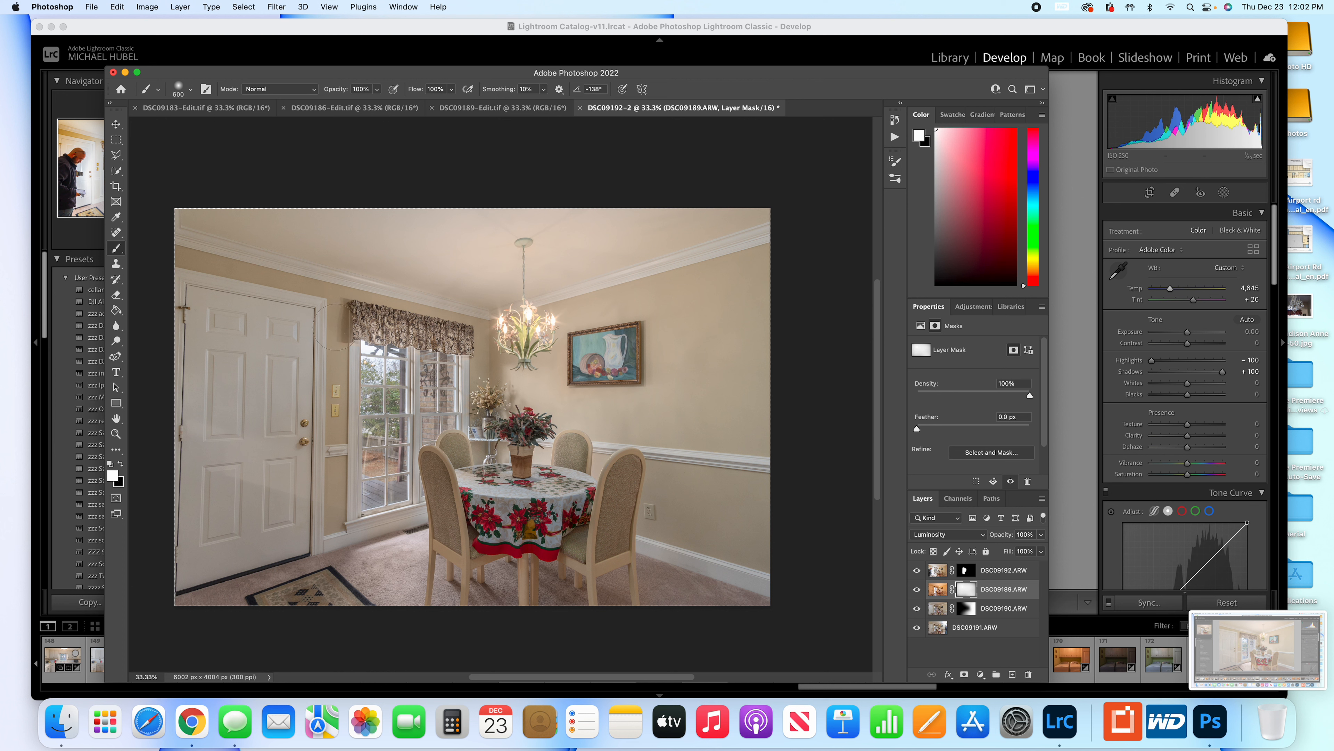
key(x)
key(x)
click(983, 631)
right_click(984, 631)
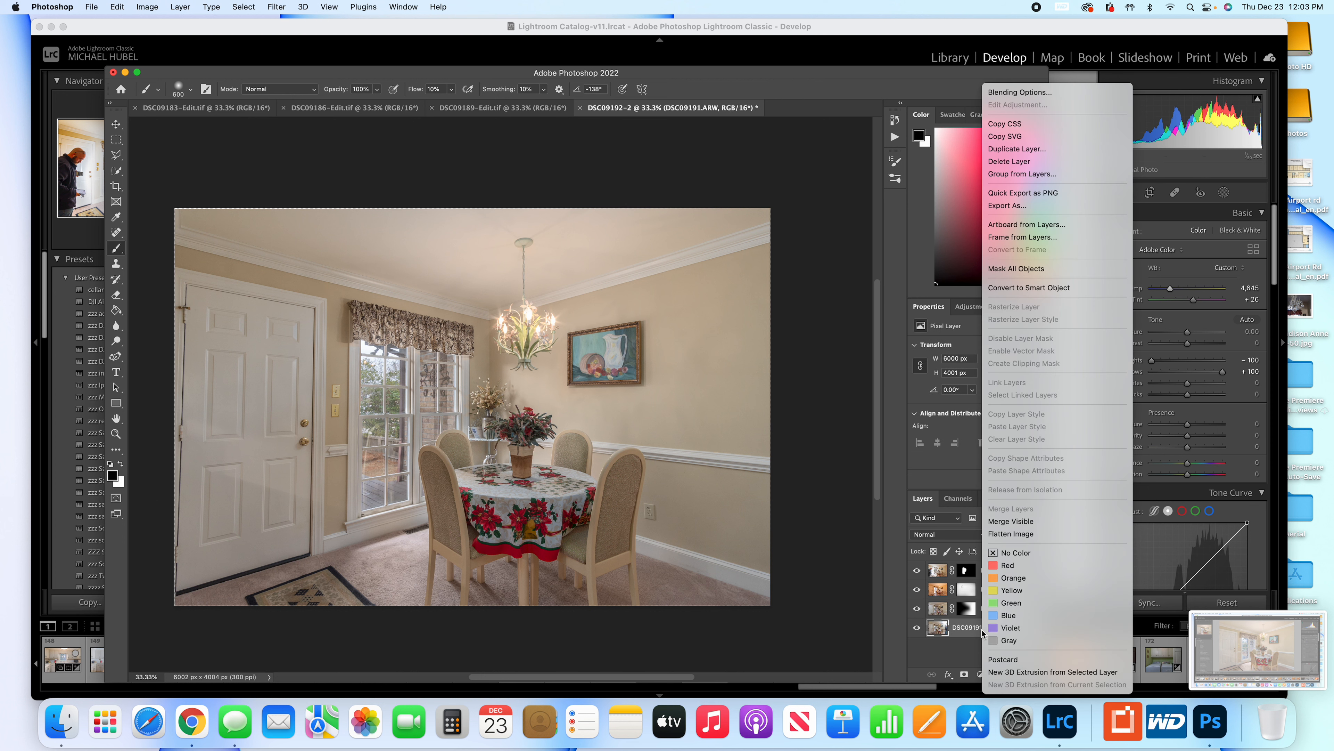
click(1003, 536)
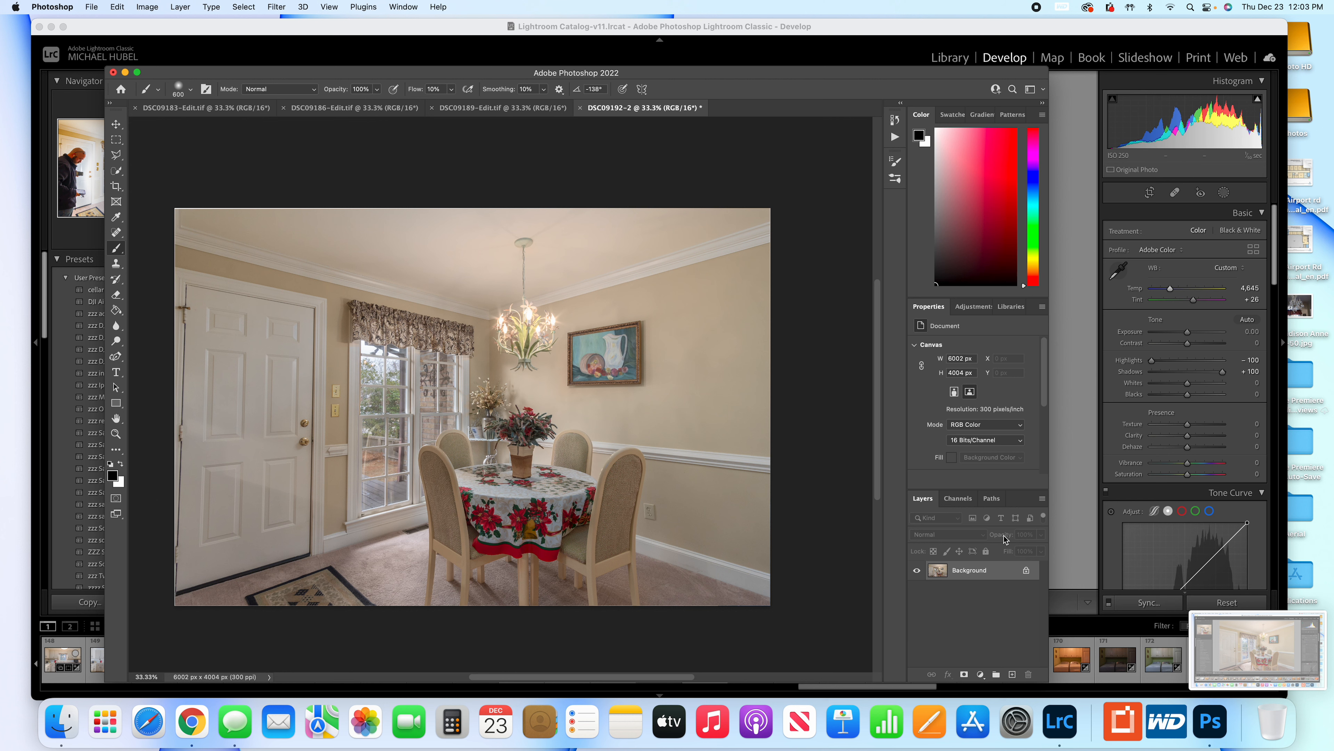
Examine the framed painting and surrounding wall at high magnification, and fit the image back on screen.
key(z)
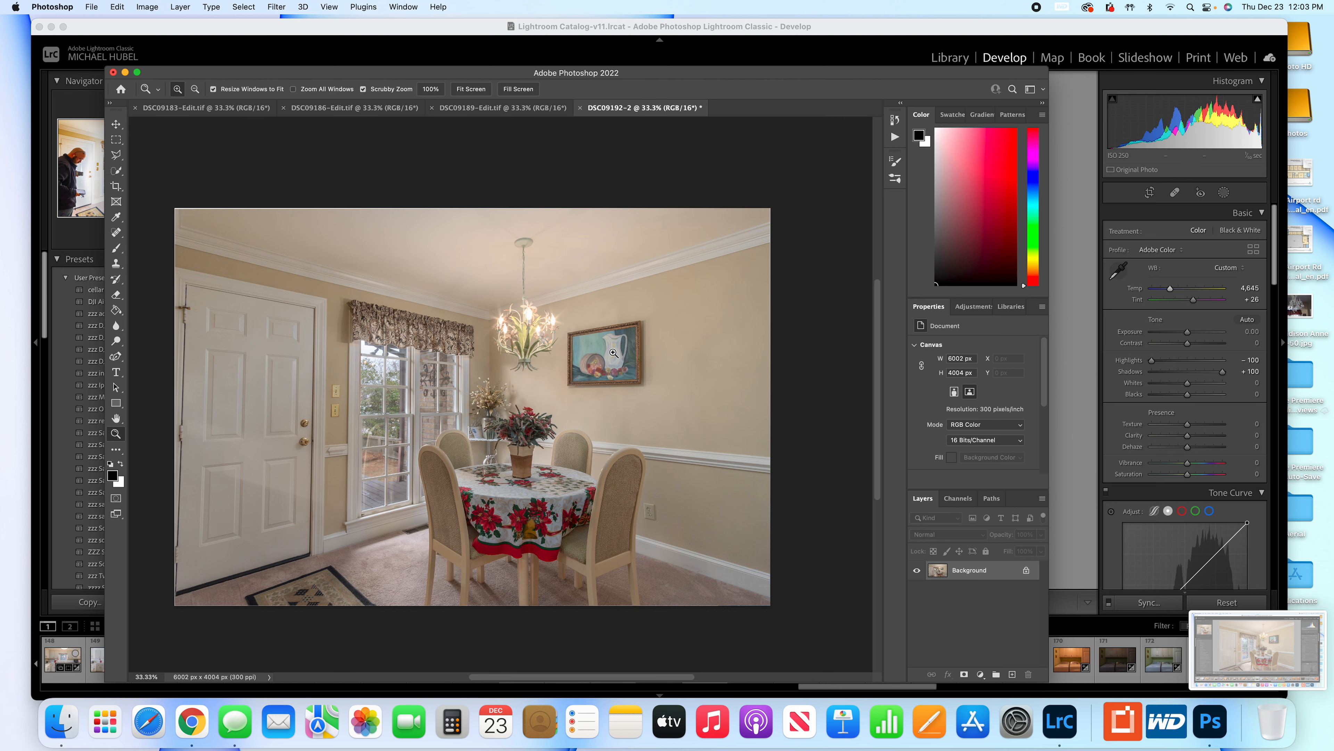
click(640, 319)
click(642, 323)
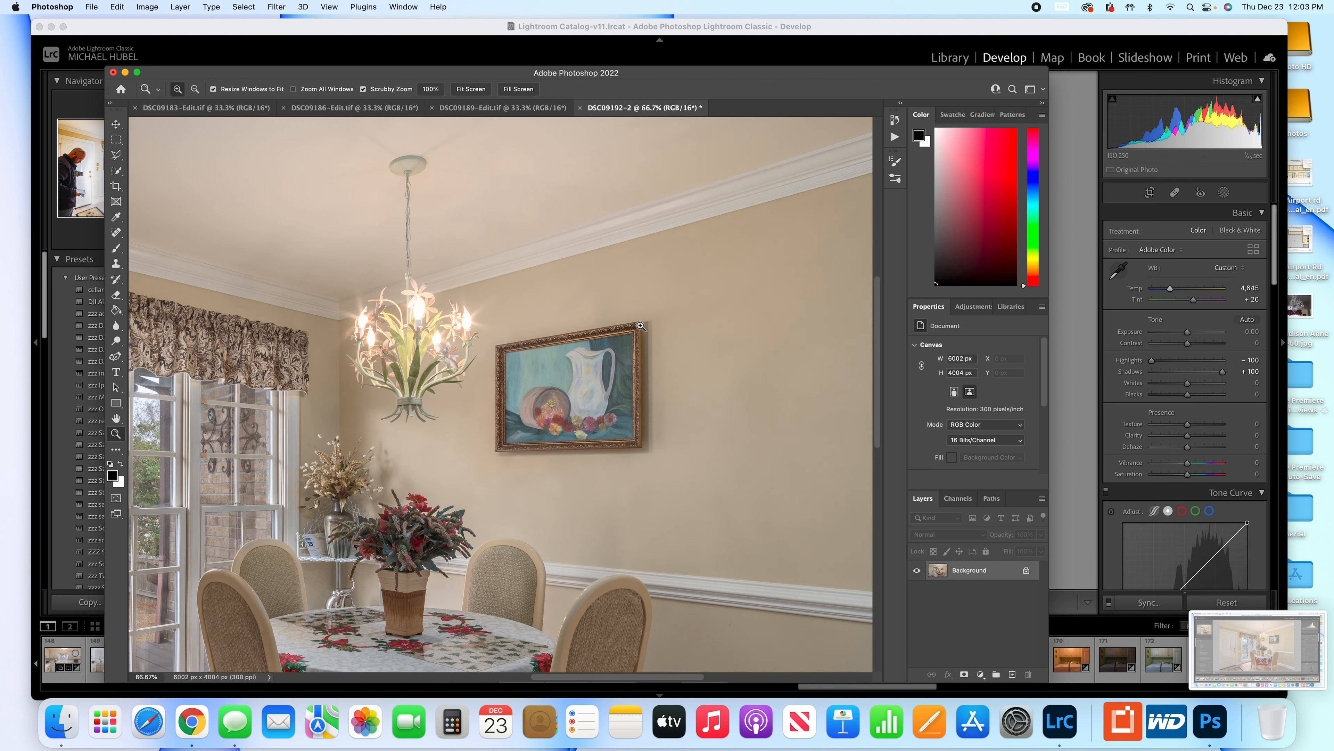
click(641, 326)
click(642, 327)
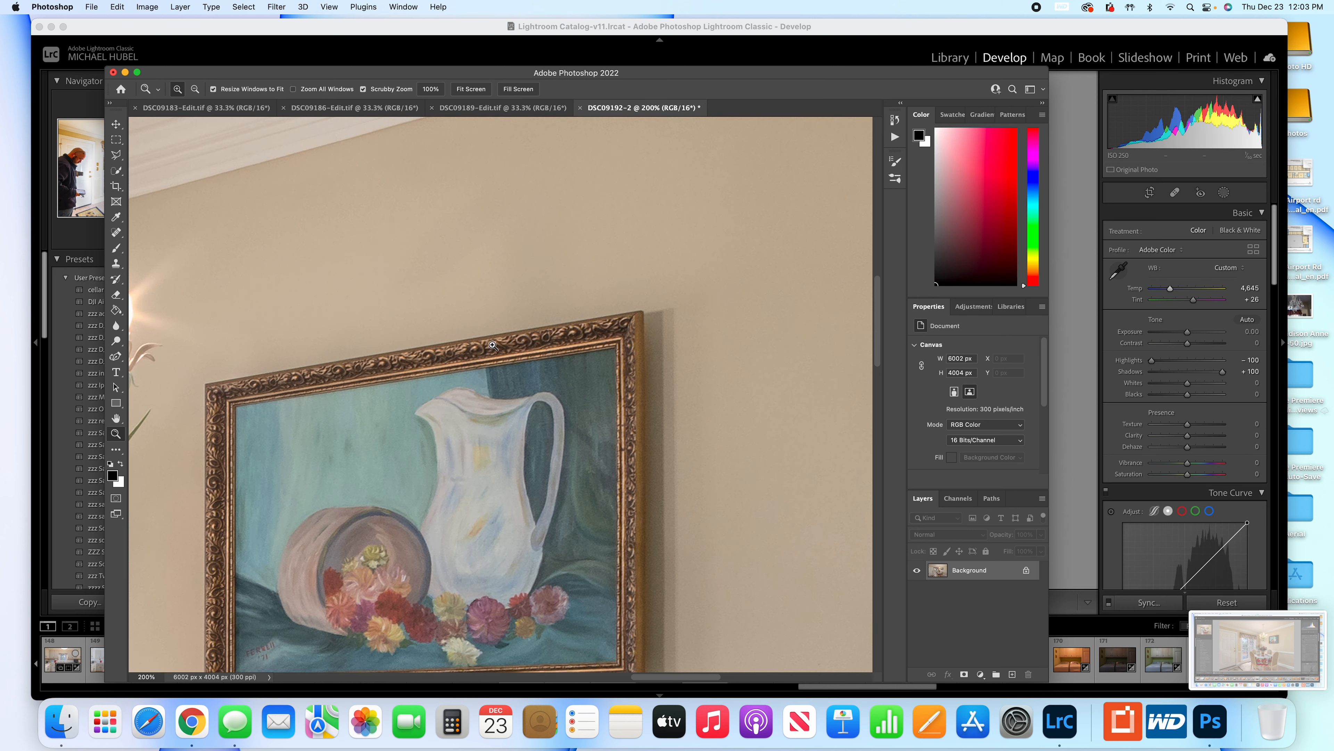
drag(484, 347, 643, 345)
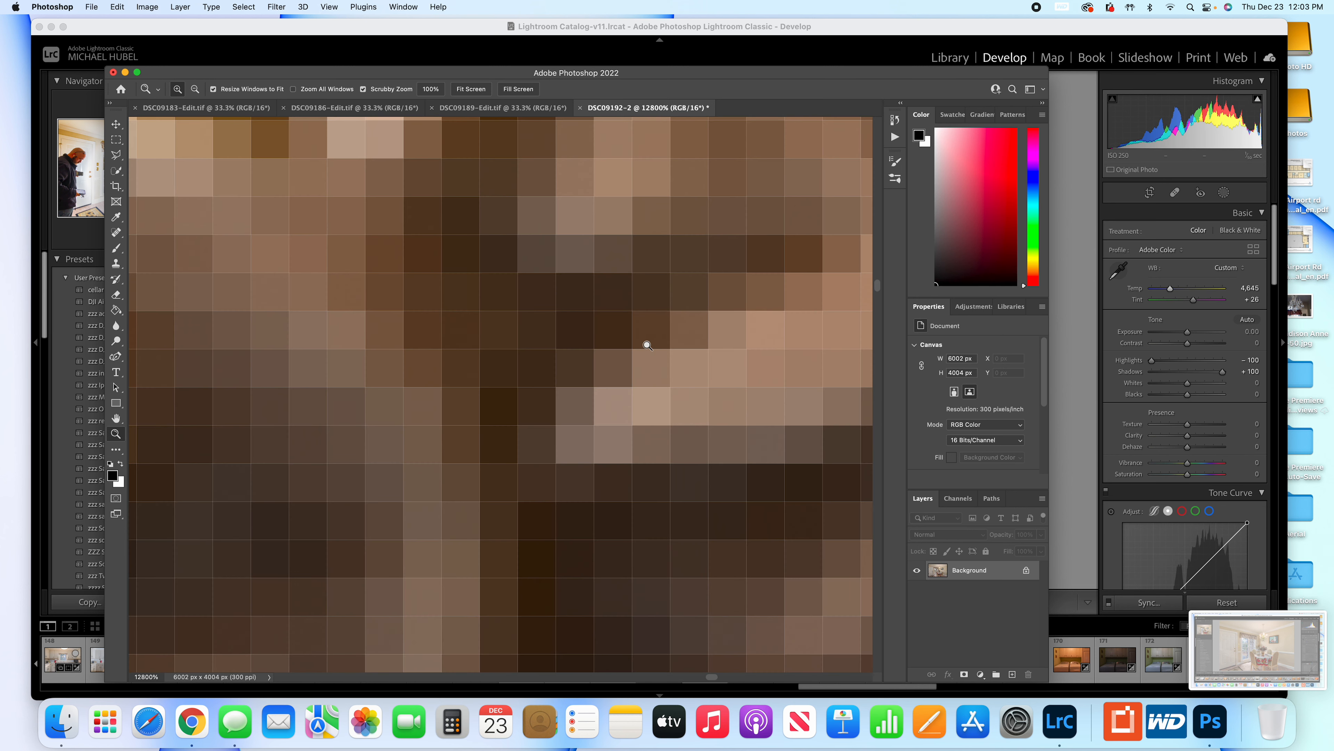
right_click(600, 347)
click(624, 351)
drag(318, 352, 499, 403)
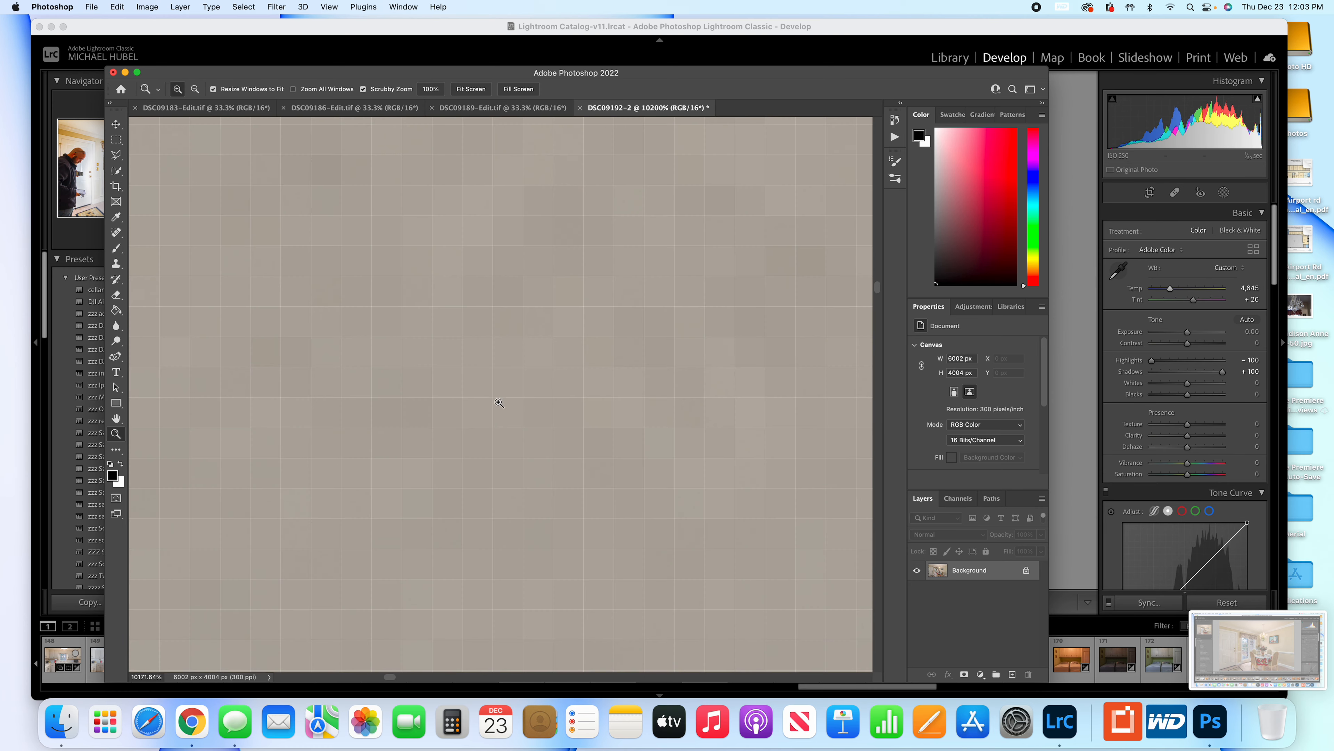
right_click(476, 395)
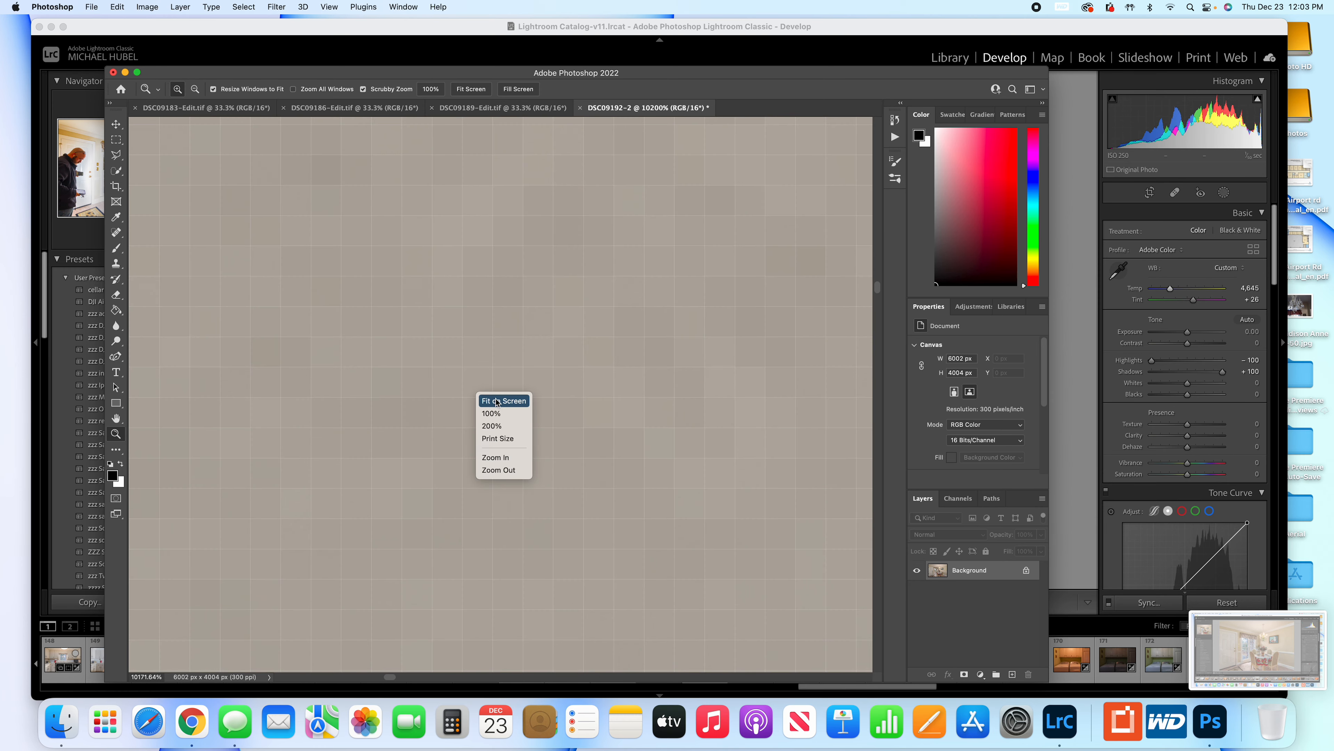
click(501, 402)
key(v)
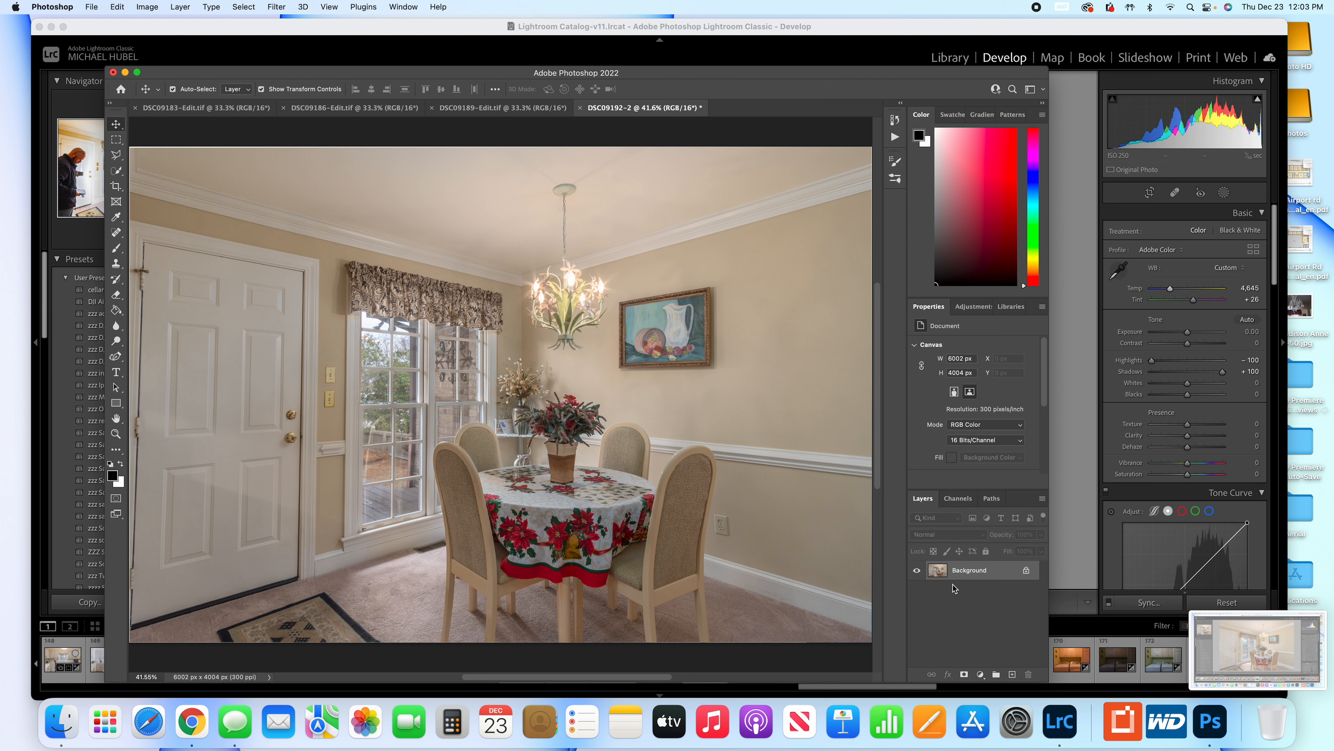
Switch to Lightroom Classic and review the Develop adjustments of DSC09189-Edit-2.tif, from Basic through Effects.
click(1061, 726)
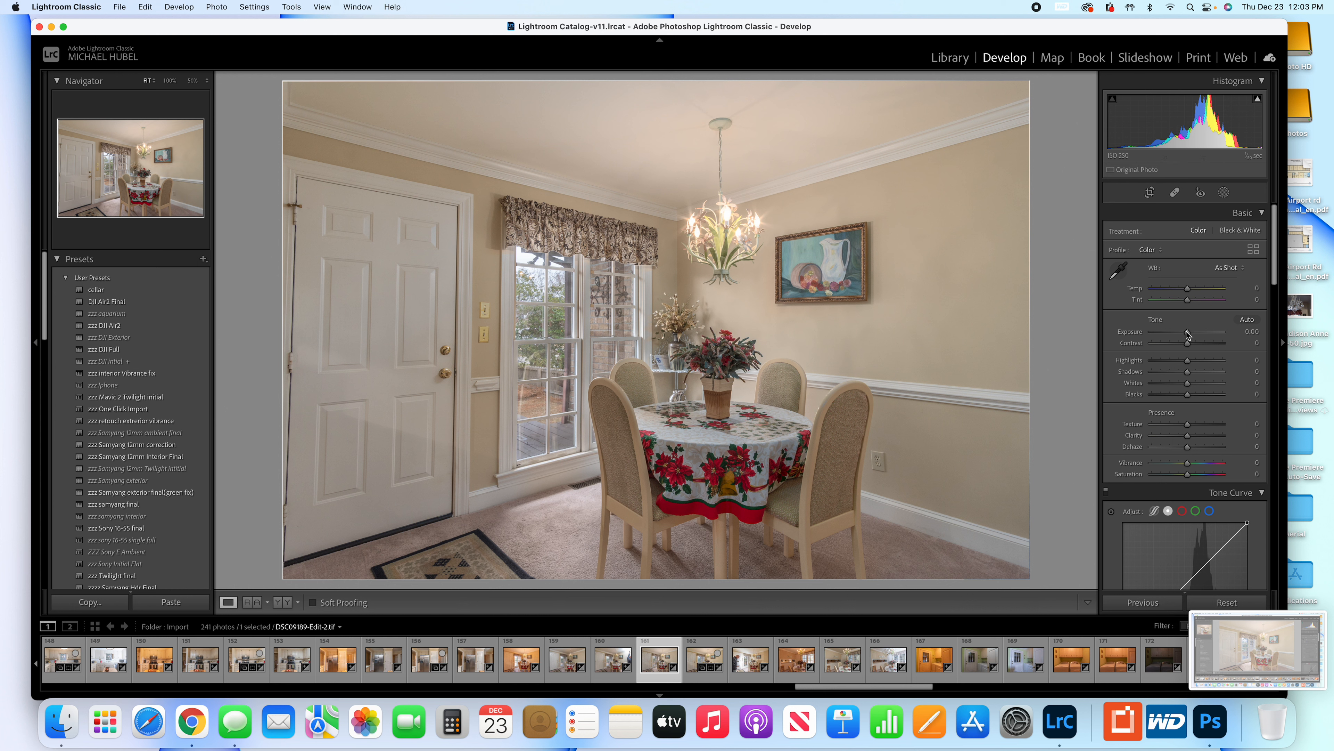
scroll(1192, 338, down, 3)
scroll(1192, 337, down, 1)
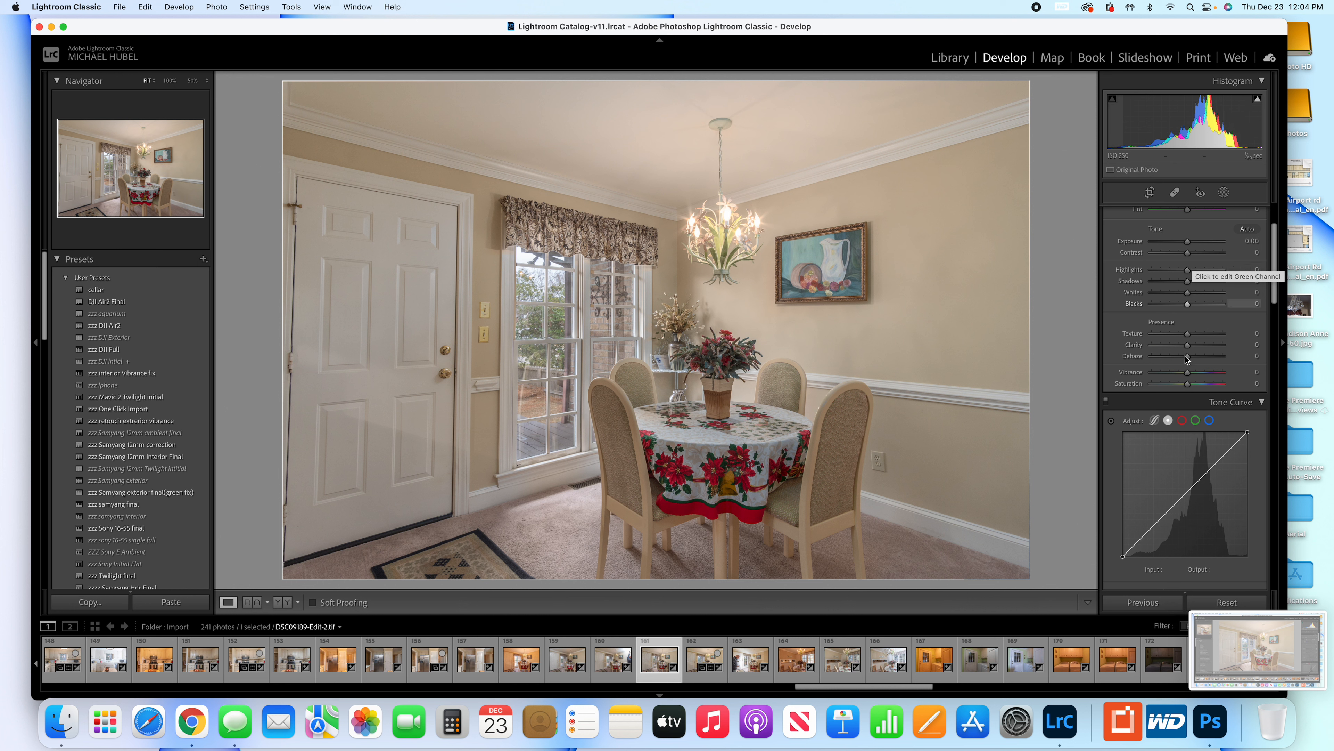
scroll(1189, 408, down, 7)
scroll(1191, 409, down, 15)
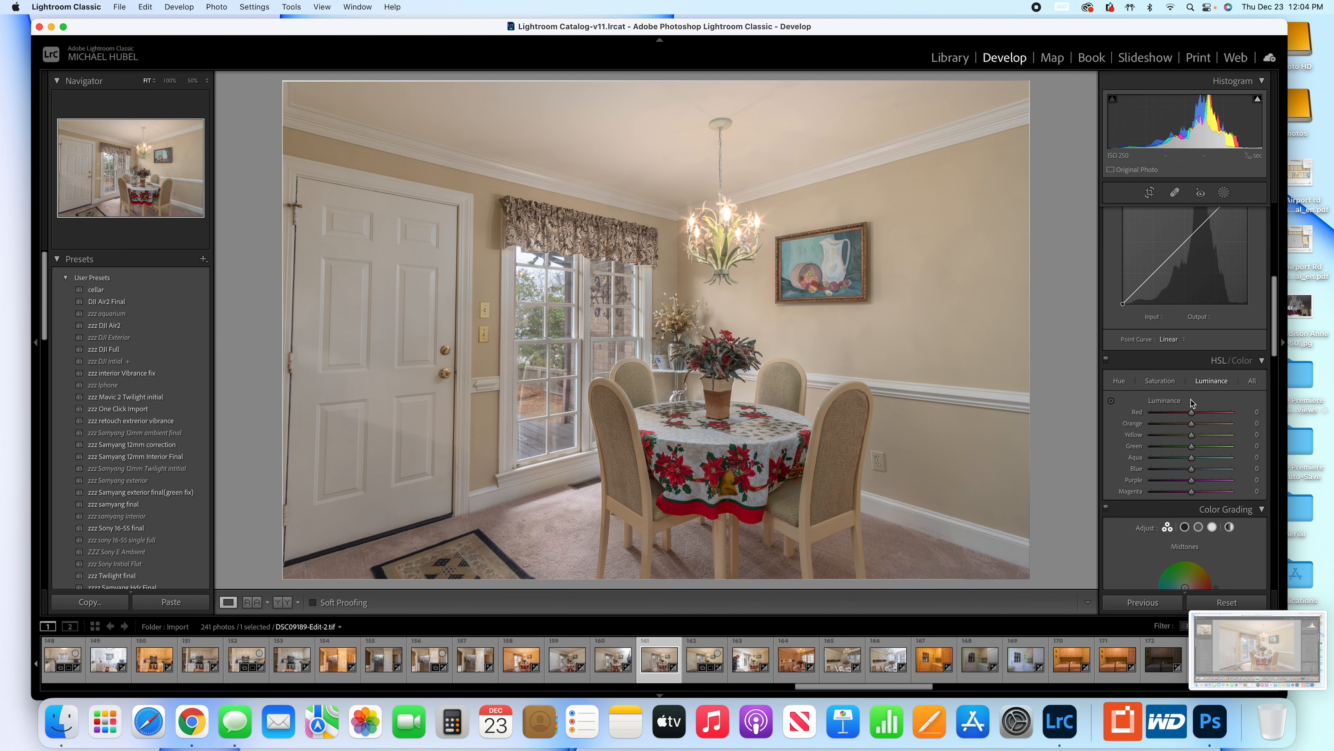
scroll(1189, 451, down, 20)
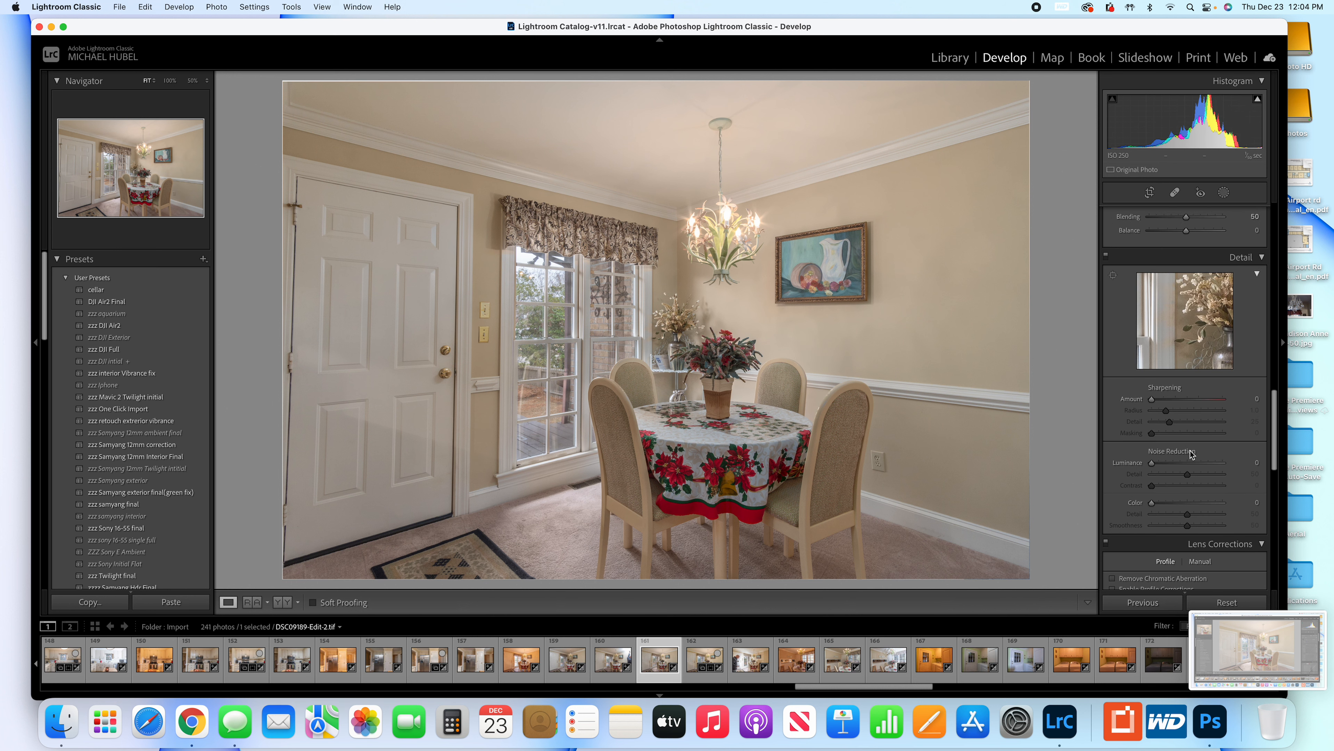
scroll(1190, 398, up, 6)
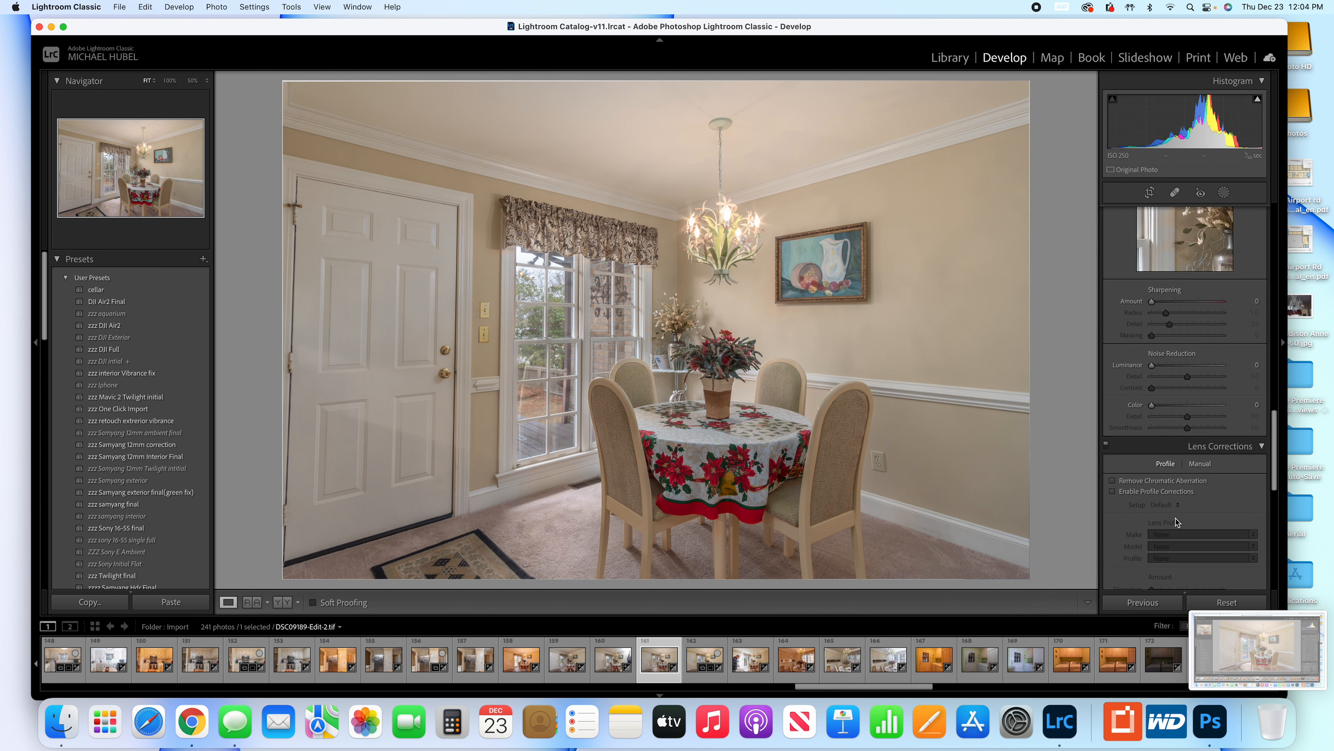
scroll(1176, 522, down, 15)
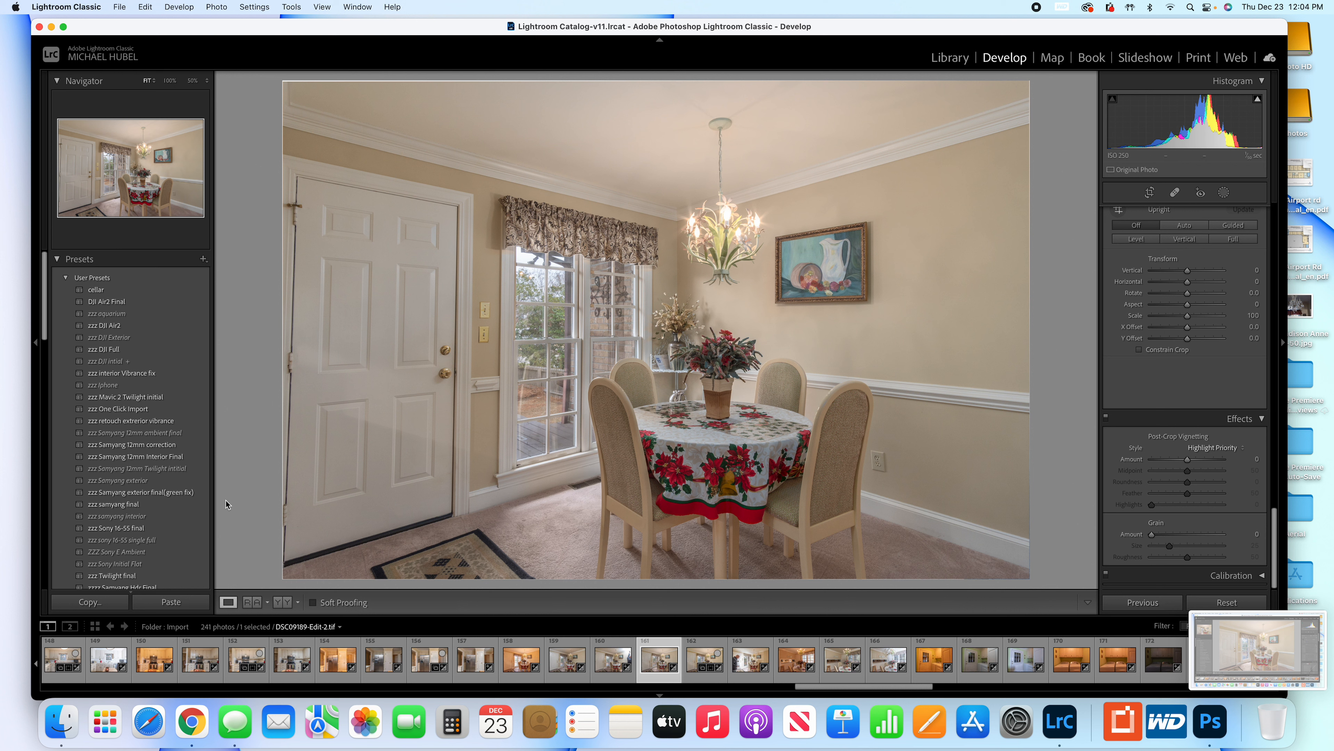
Apply the zzz Samyang 12mm Interior Final preset to the blended photo, undoing and reapplying it to compare before and after.
click(156, 457)
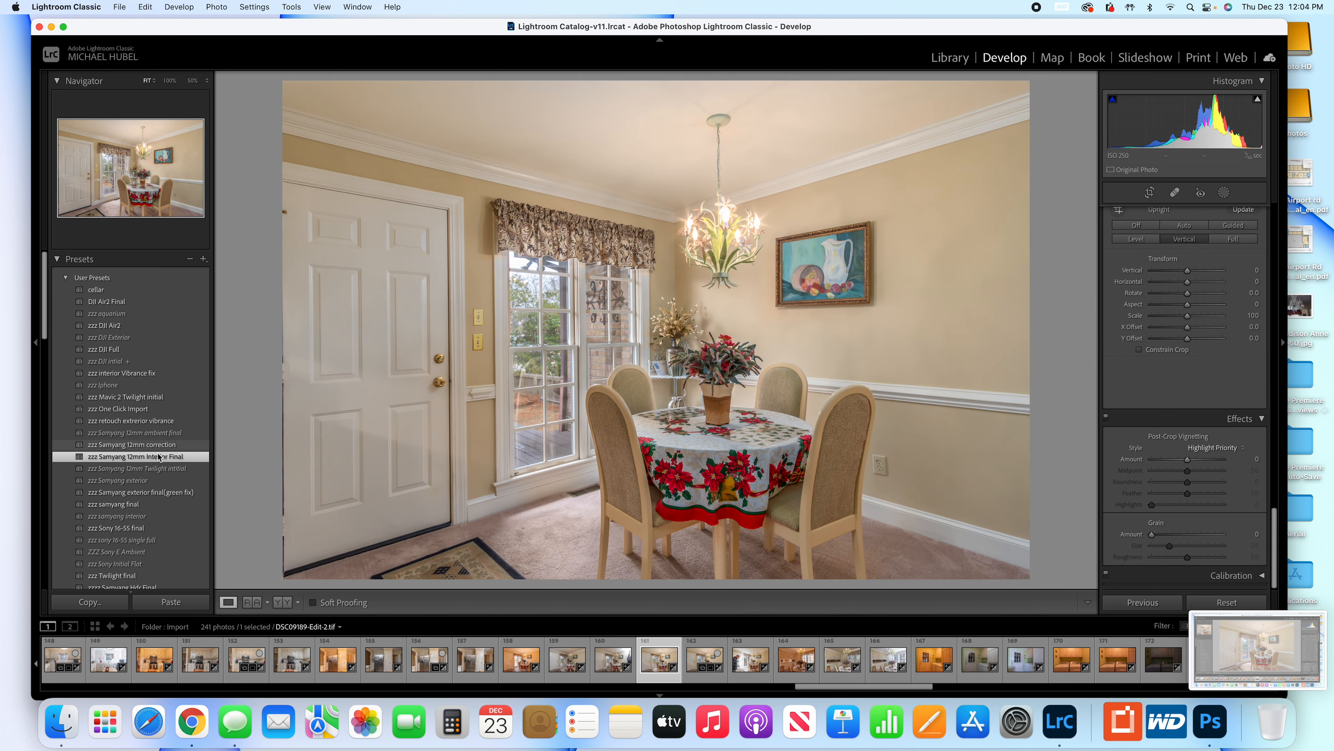
key(super+z)
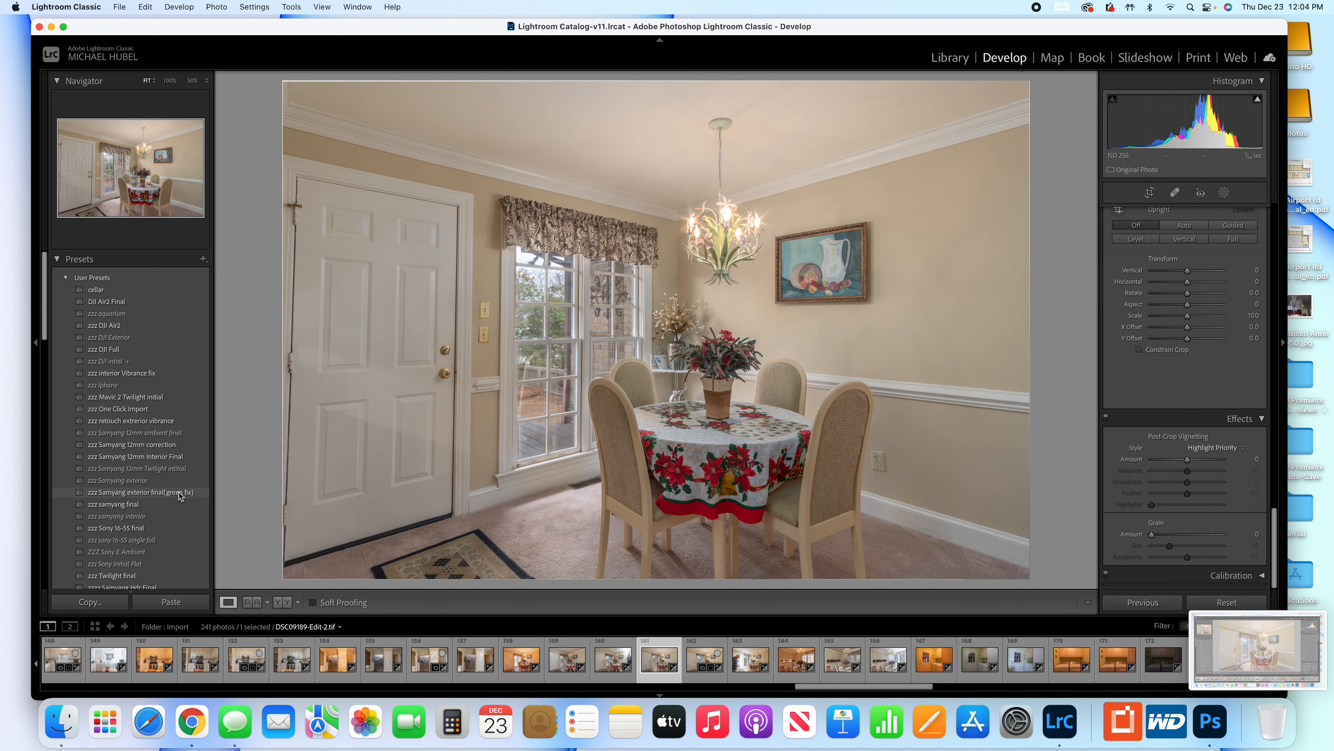
click(202, 456)
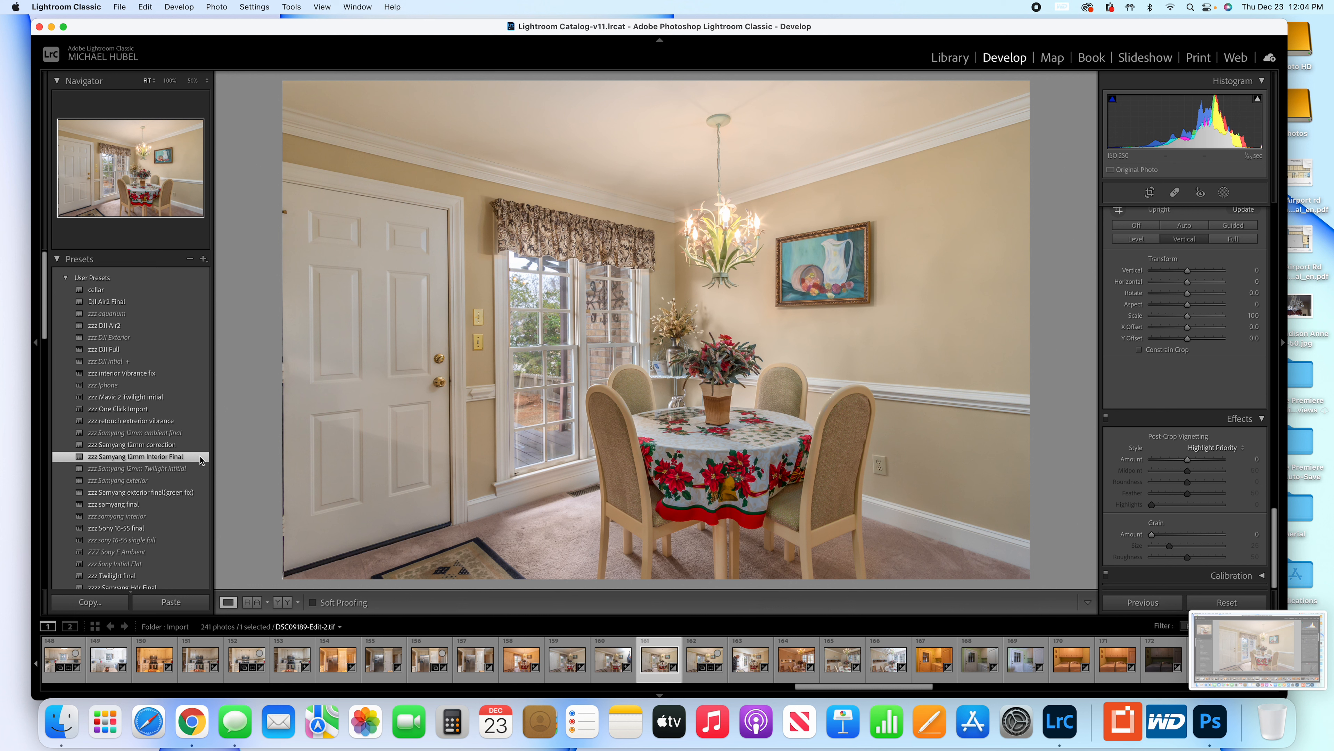
Switch the Upright perspective correction between Off and Vertical to compare the room's vertical lines, ending on Vertical.
click(1143, 227)
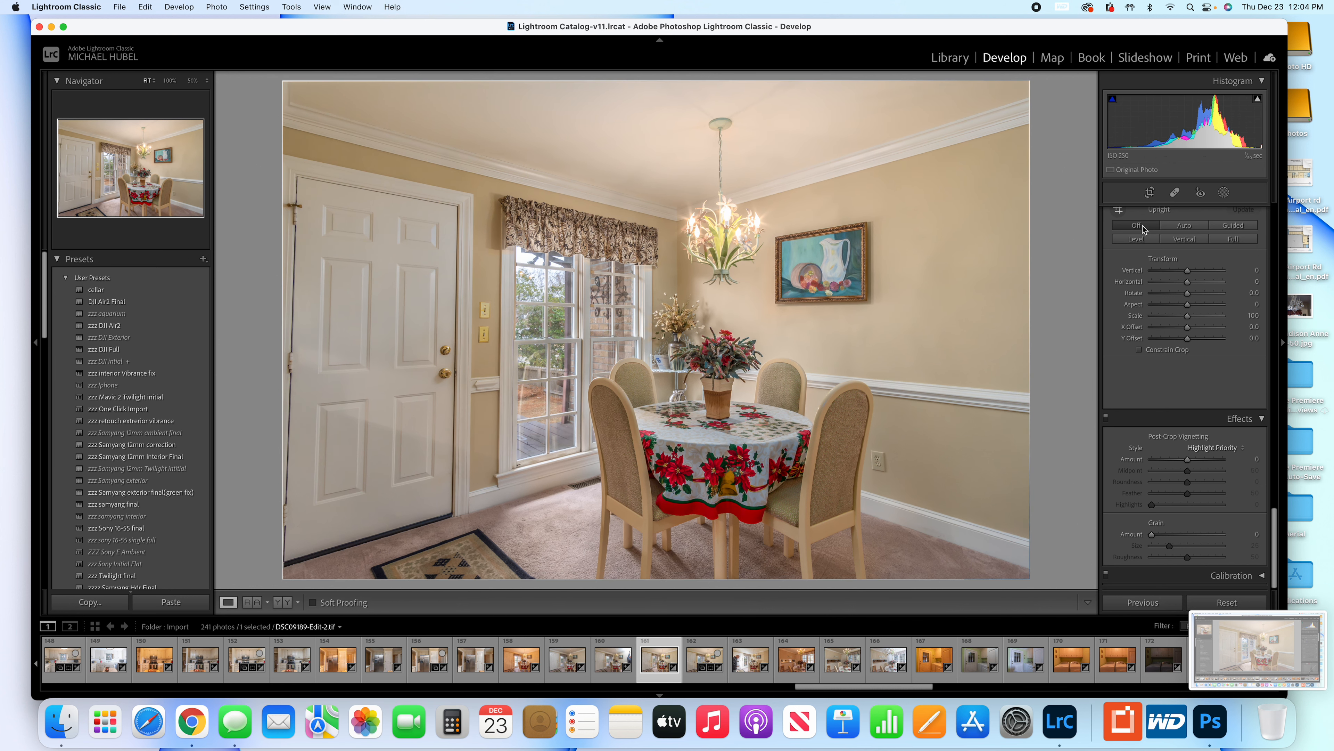
click(1189, 240)
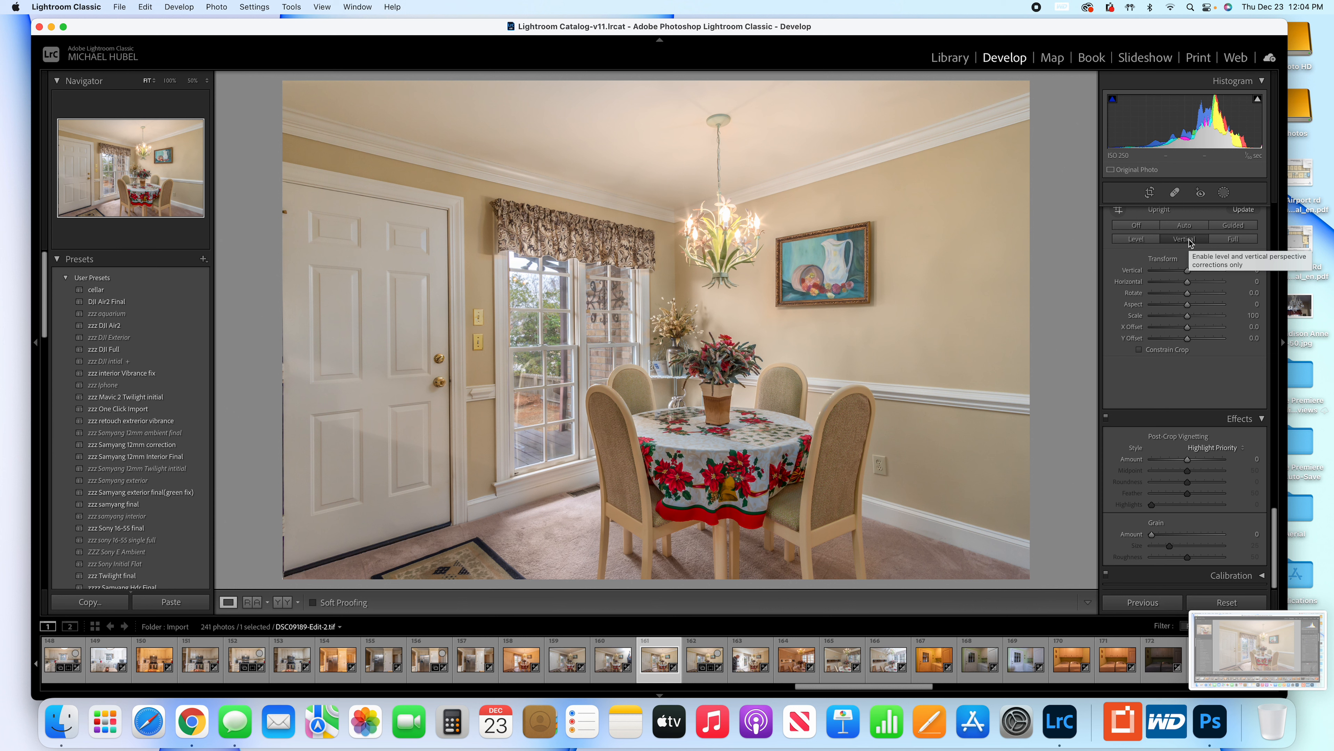
click(1137, 226)
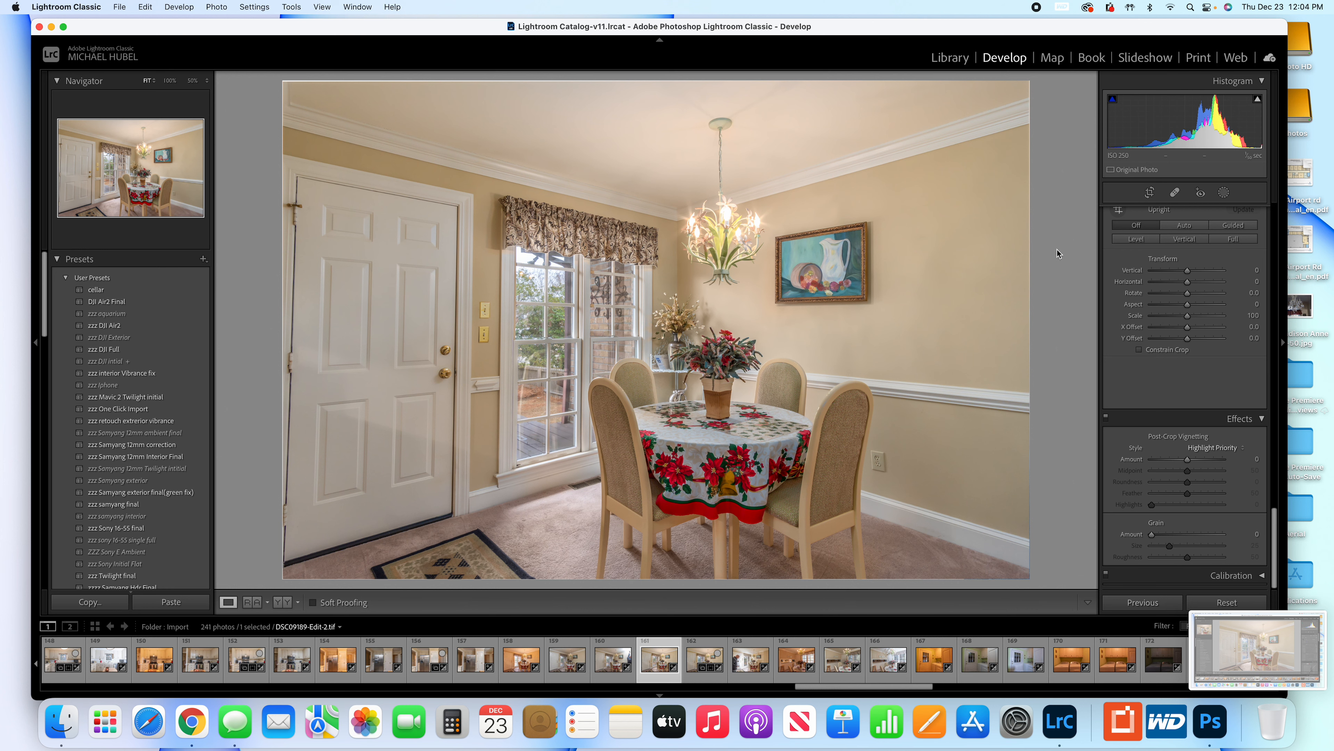
key(r)
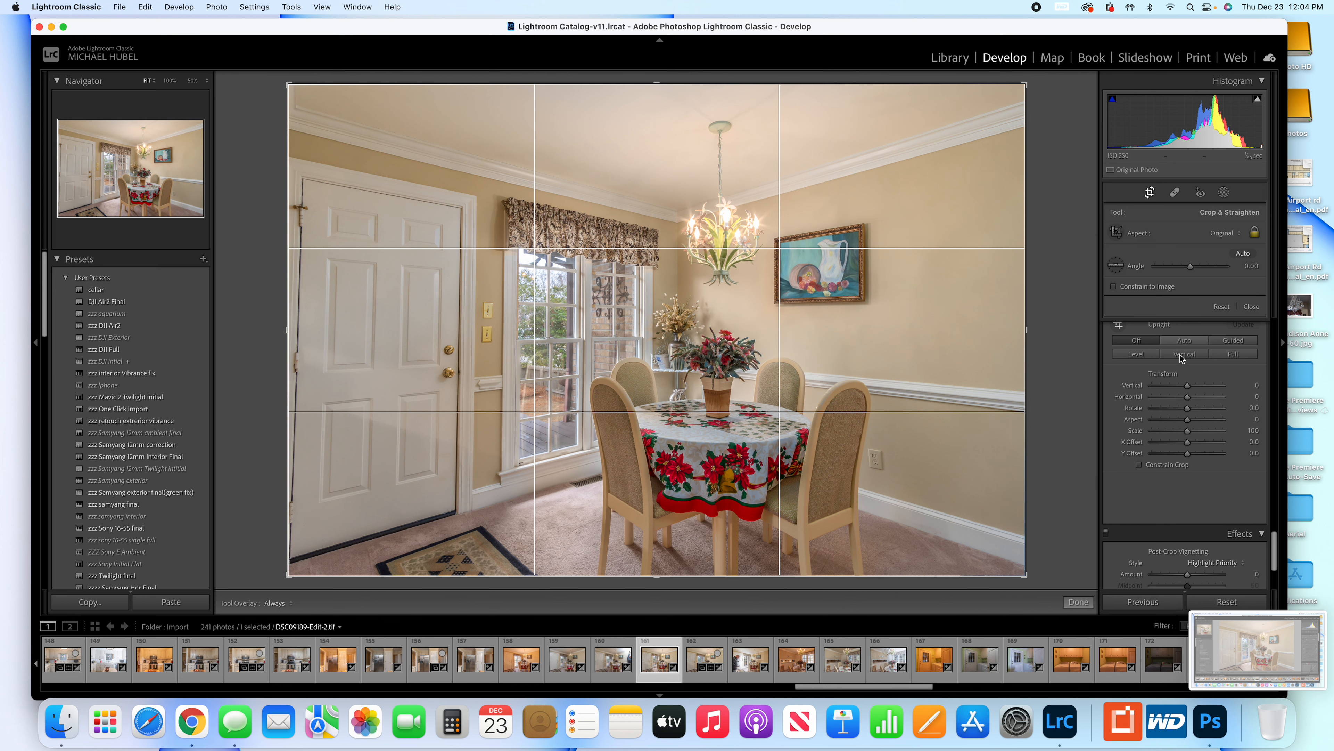
click(1149, 356)
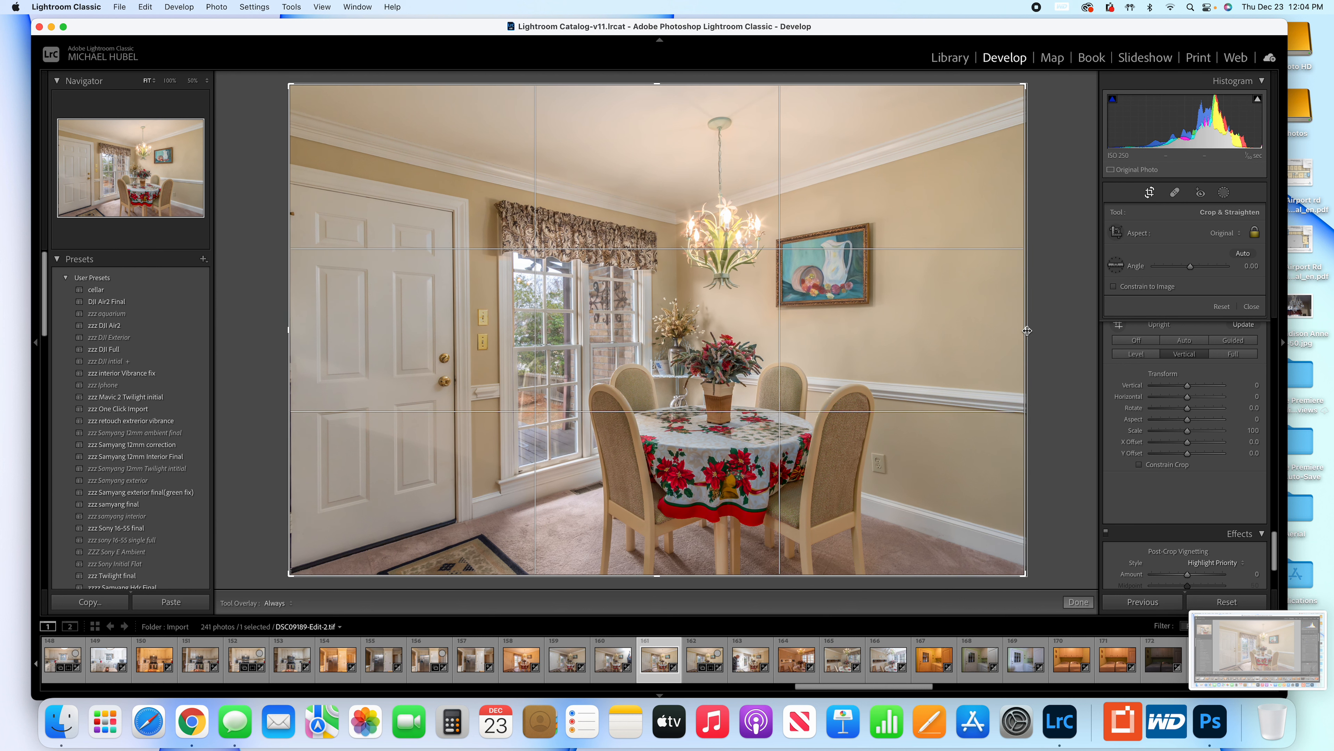
click(1148, 193)
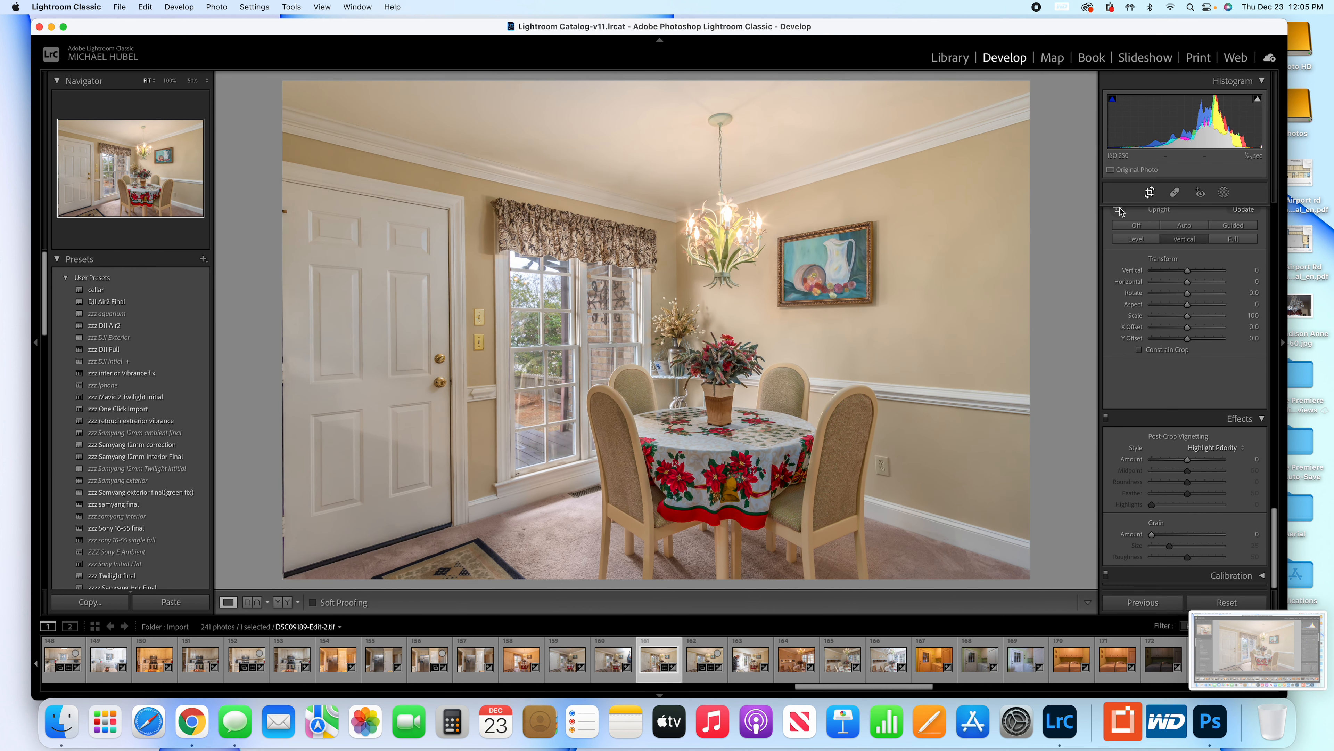
Straighten the photo with the Crop & Straighten tool by rotating it to an angle of 0.60.
key(r)
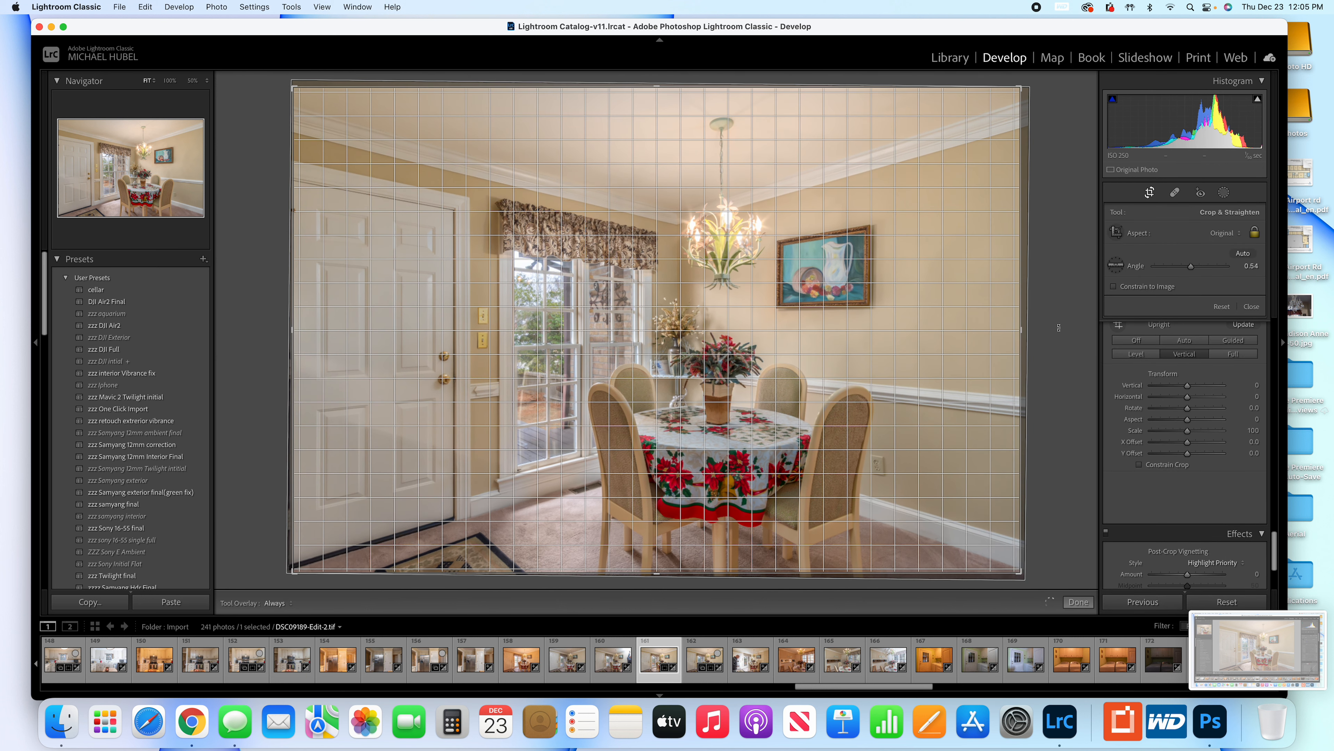
drag(1060, 327, 1059, 328)
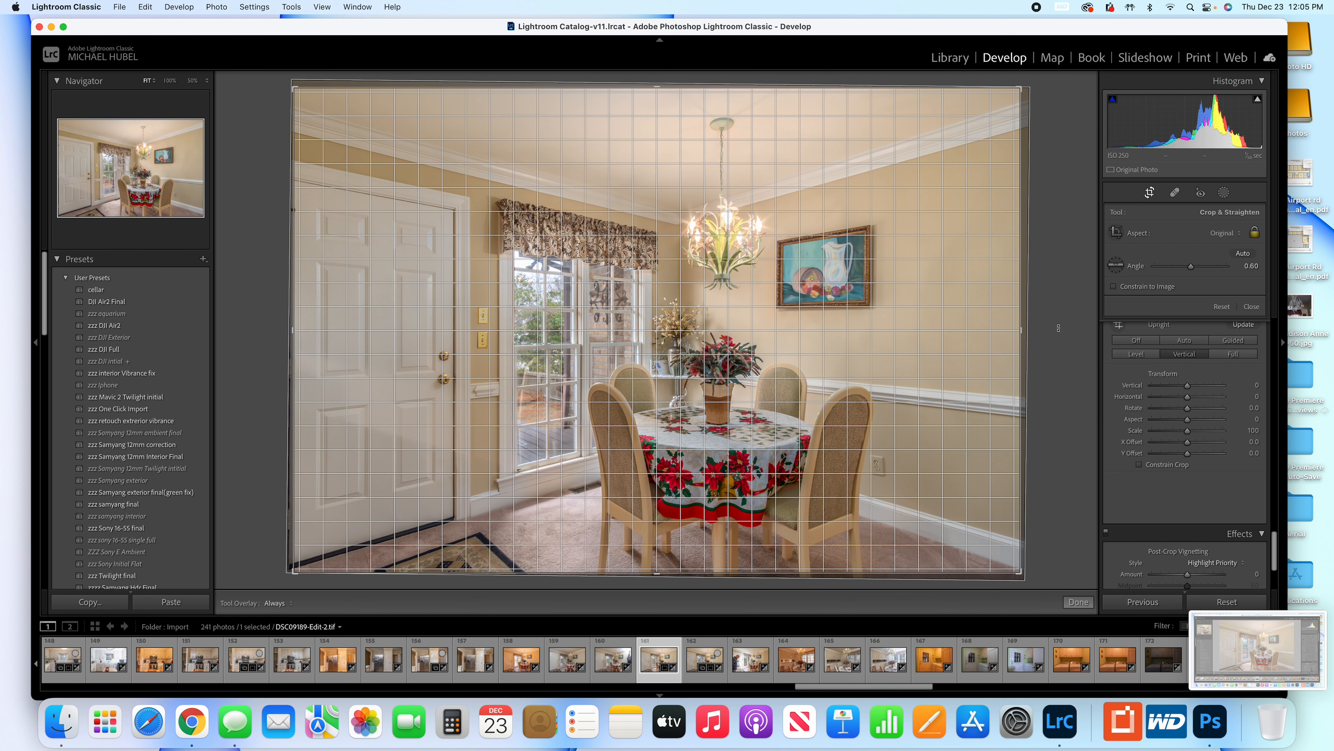
drag(1059, 327, 1059, 327)
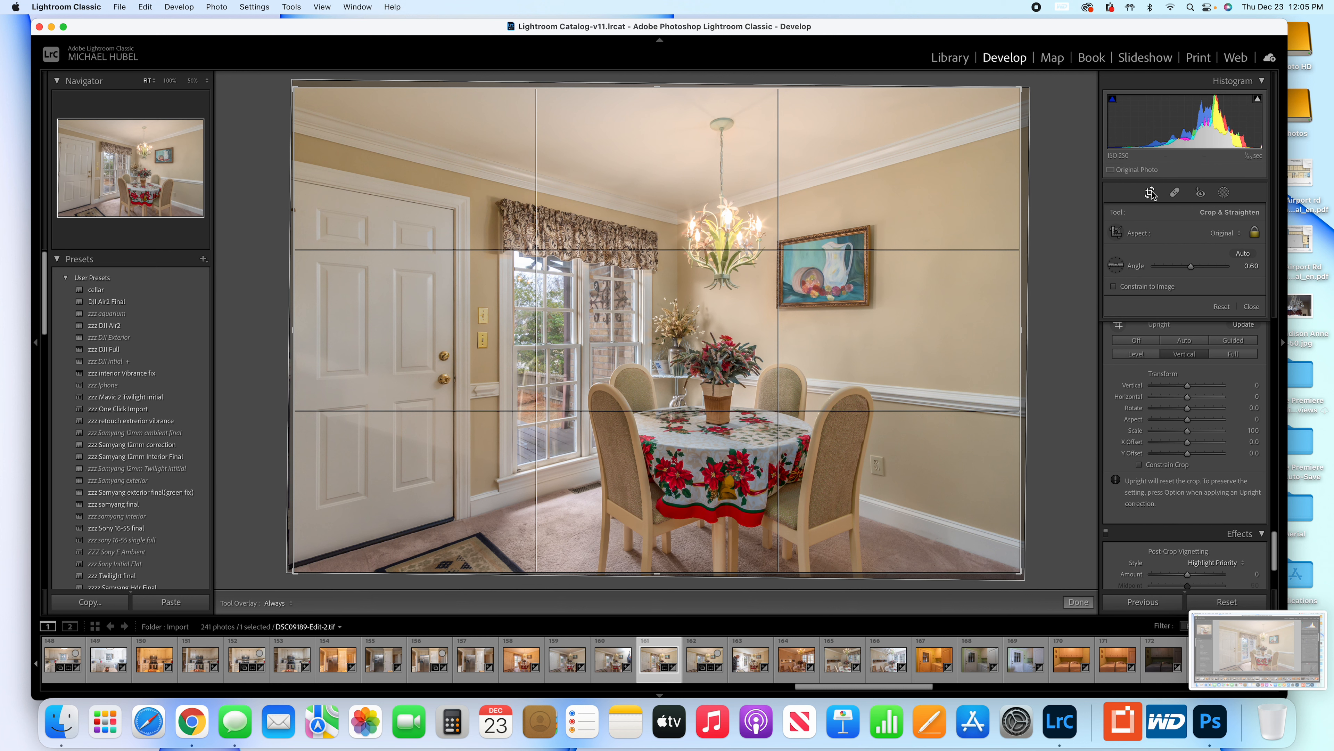
Set the Upright correction to Off, fine-tune the crop rotation by hand and apply the crop.
click(1184, 353)
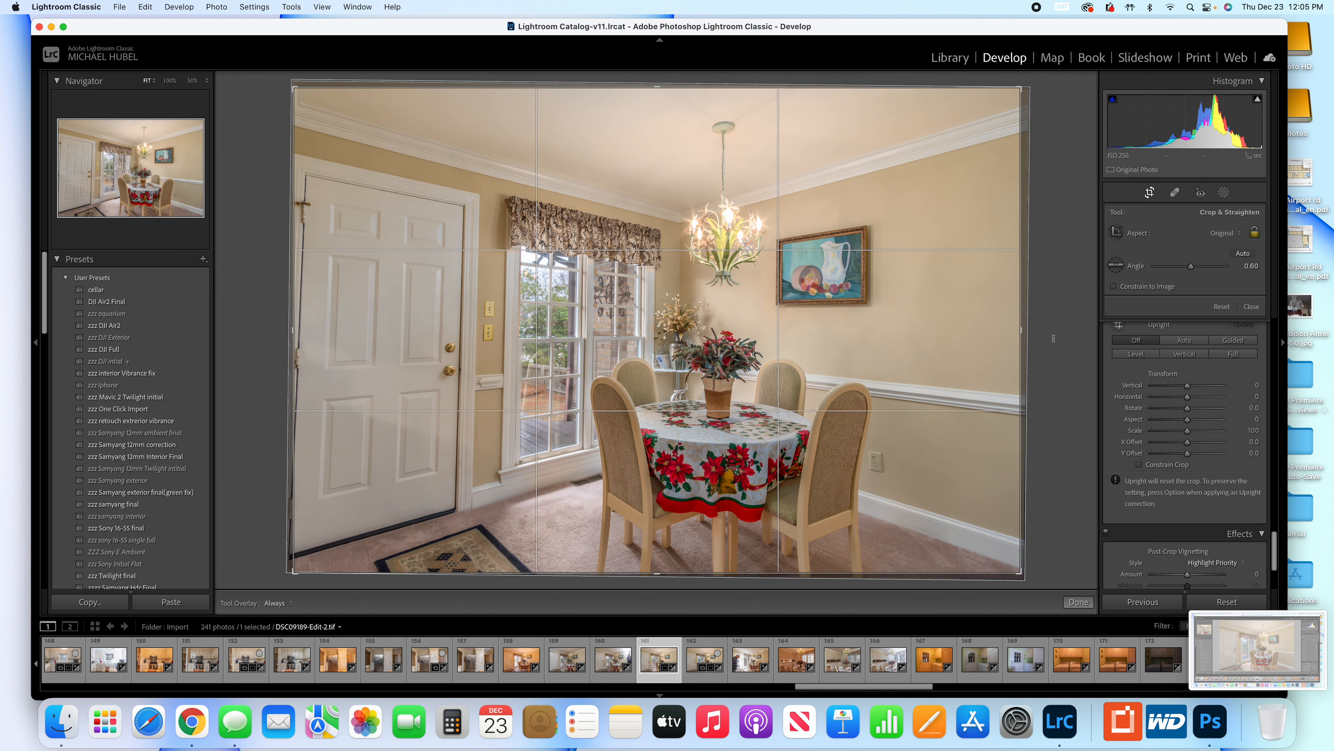
drag(1056, 337, 1057, 344)
key(Return)
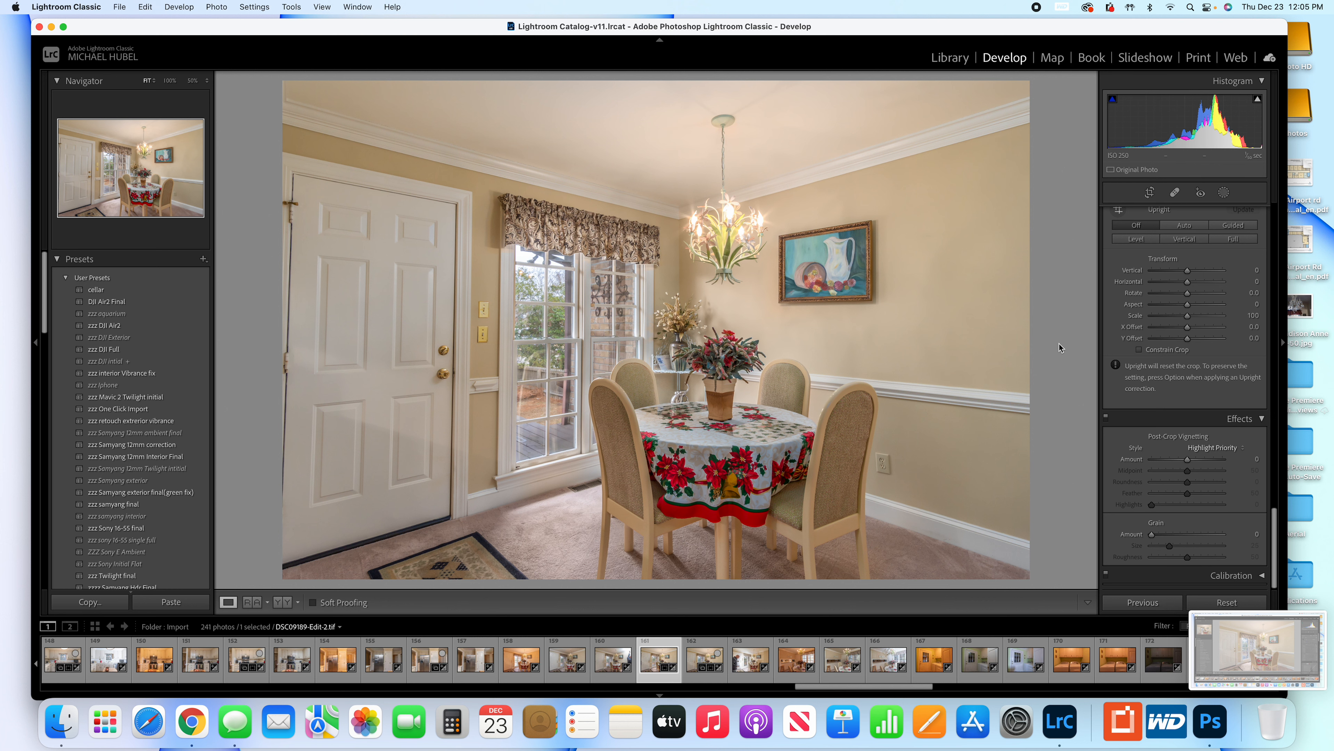
Set the Upright correction to Vertical, rotate the crop slightly by hand to an angle of about 0.56 and apply it.
click(1184, 239)
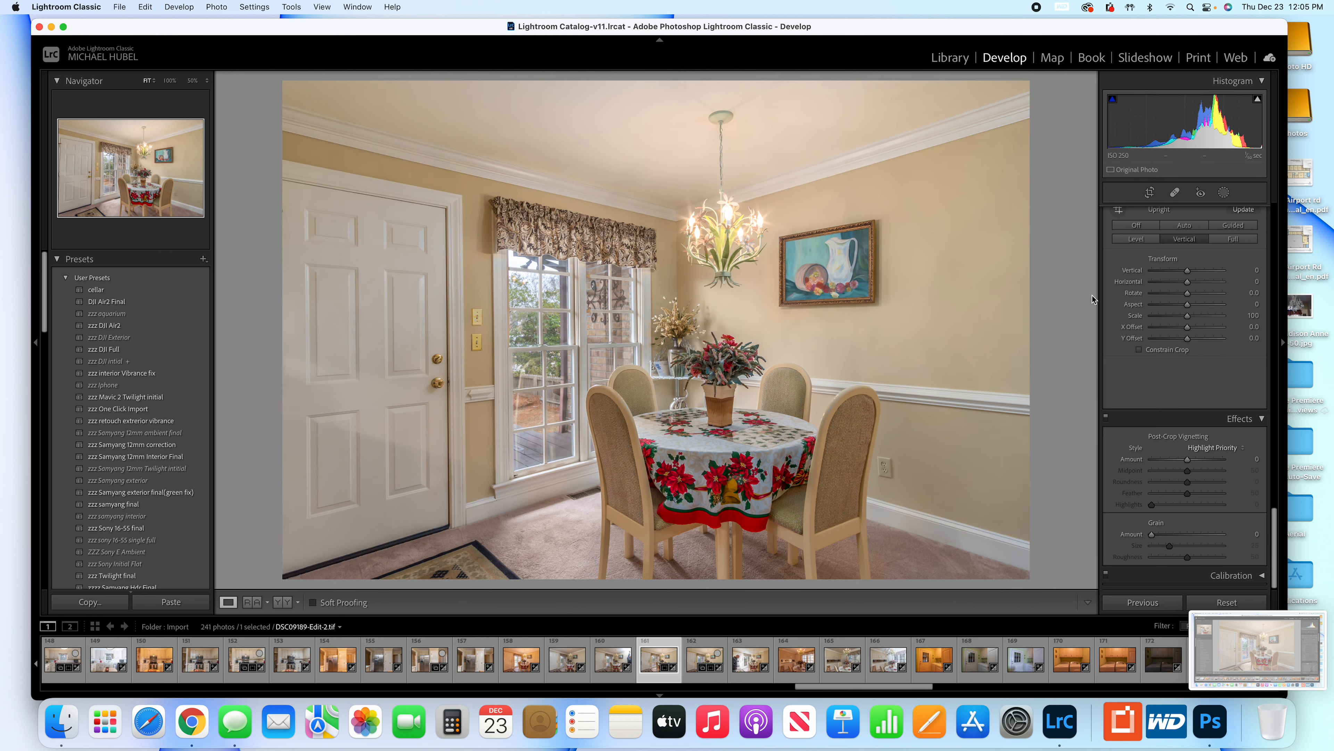
click(1150, 193)
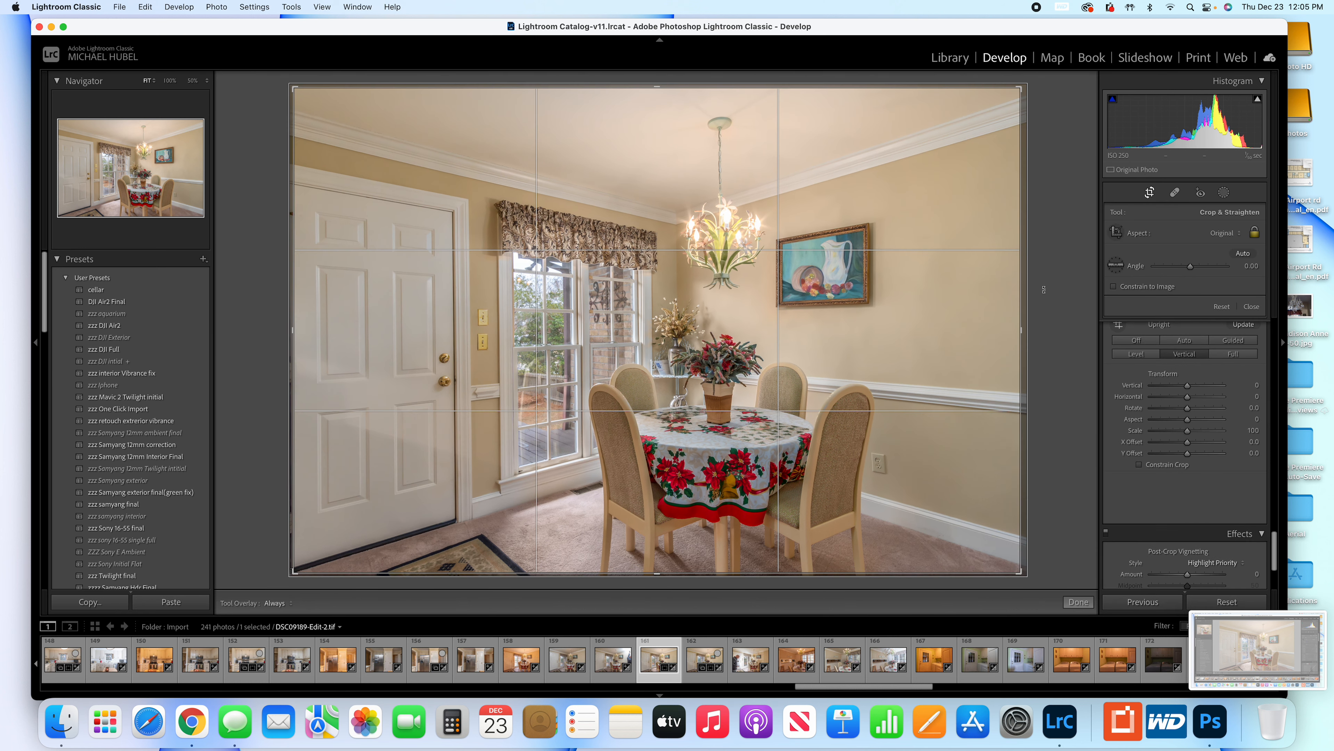
drag(1045, 293, 1044, 296)
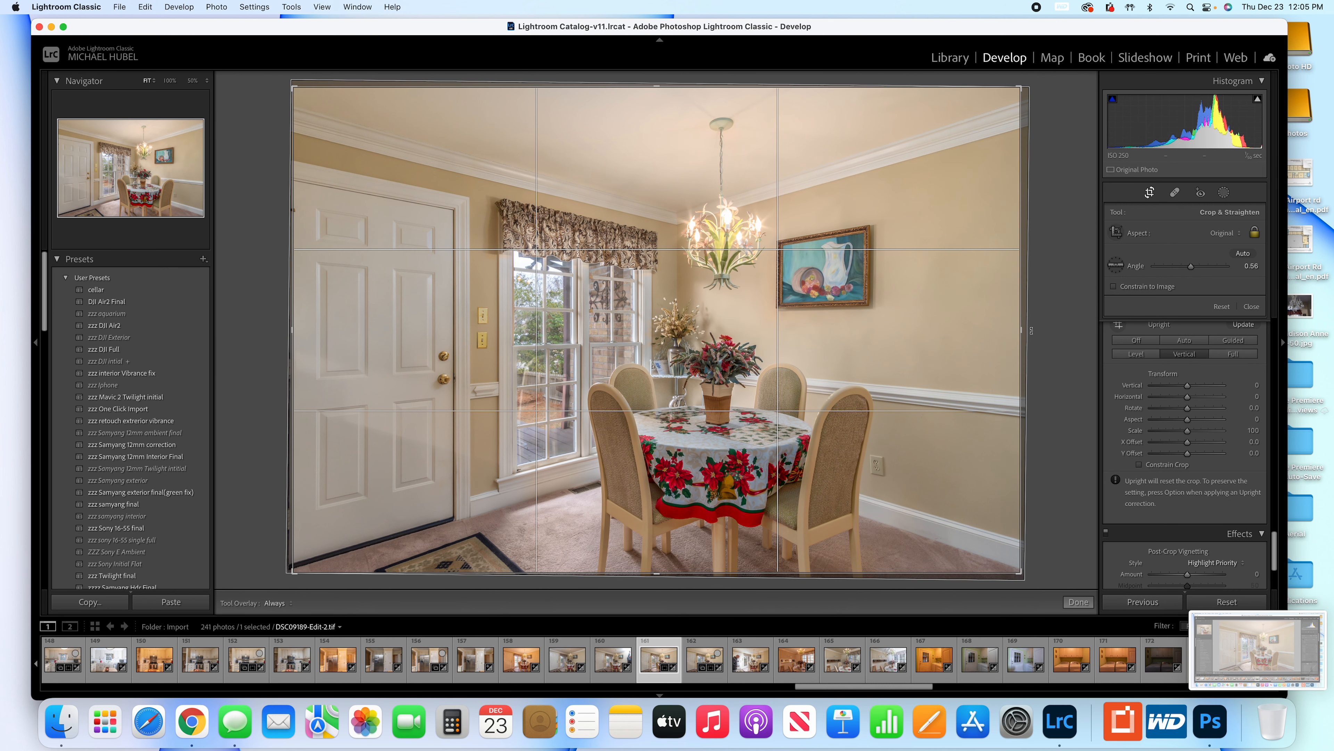
key(Return)
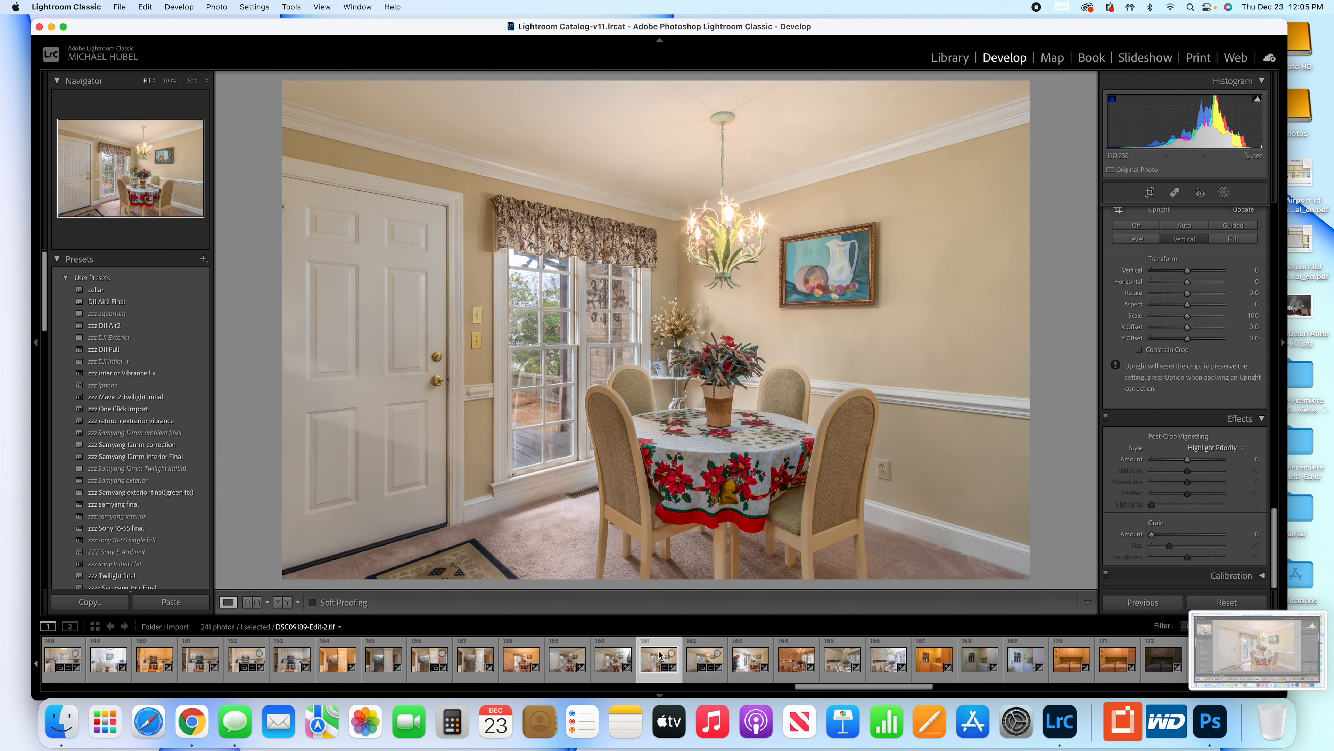
Compare the straightened photo with the neighbouring version DSC09189-Edit.tif by switching between them, ending on DSC09189-Edit.tif.
click(700, 655)
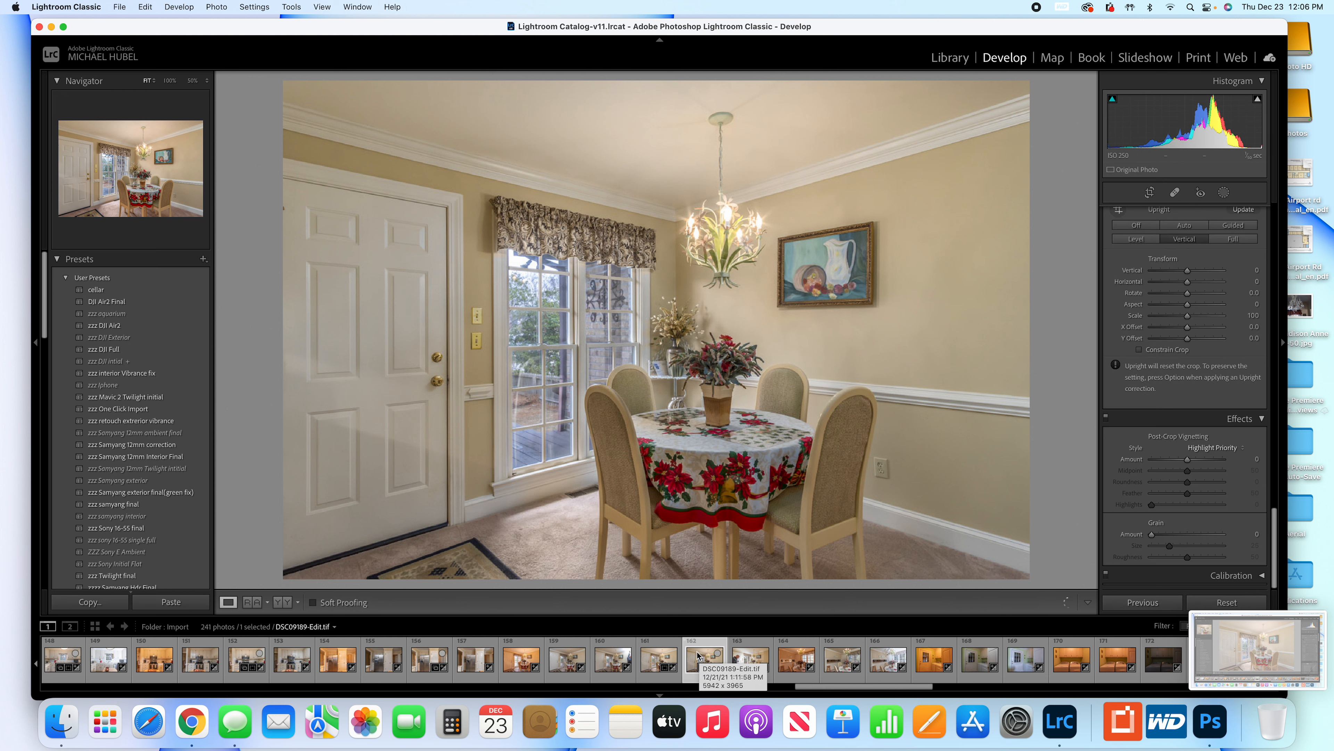
click(658, 654)
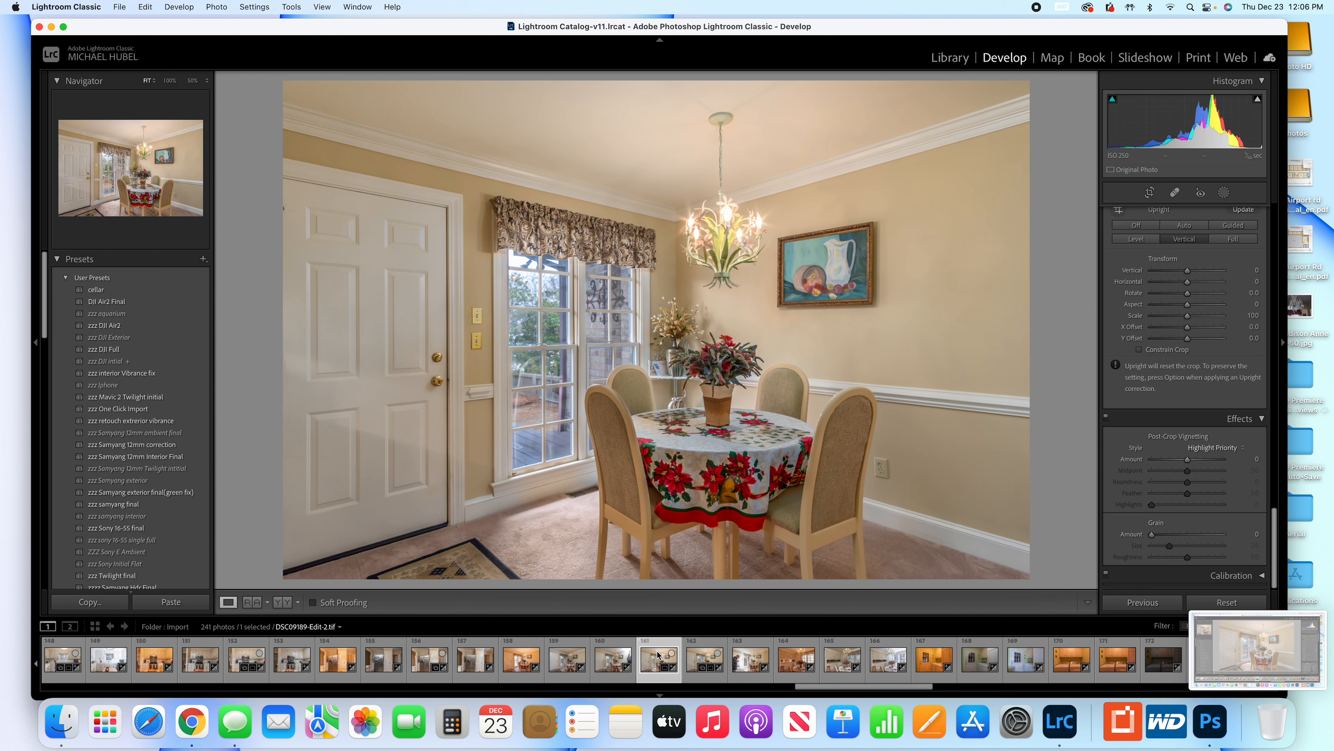
click(701, 654)
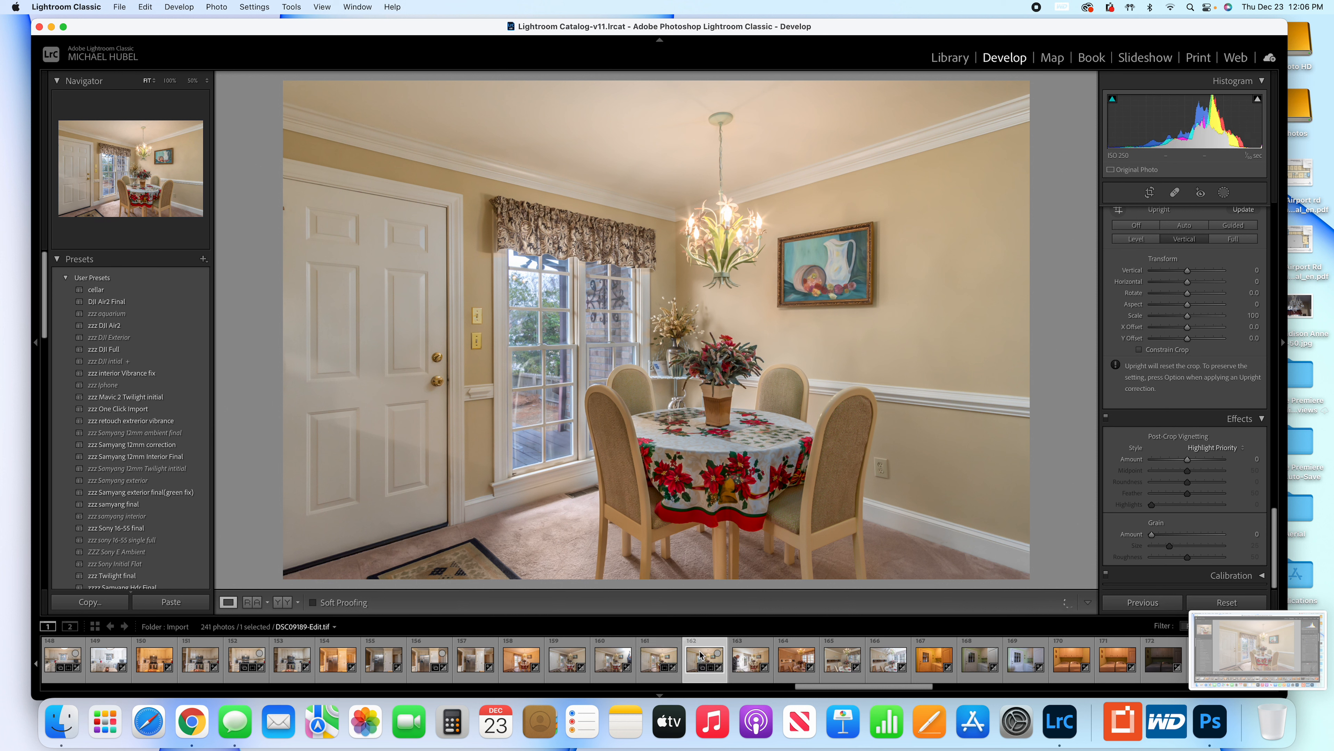
key(Left)
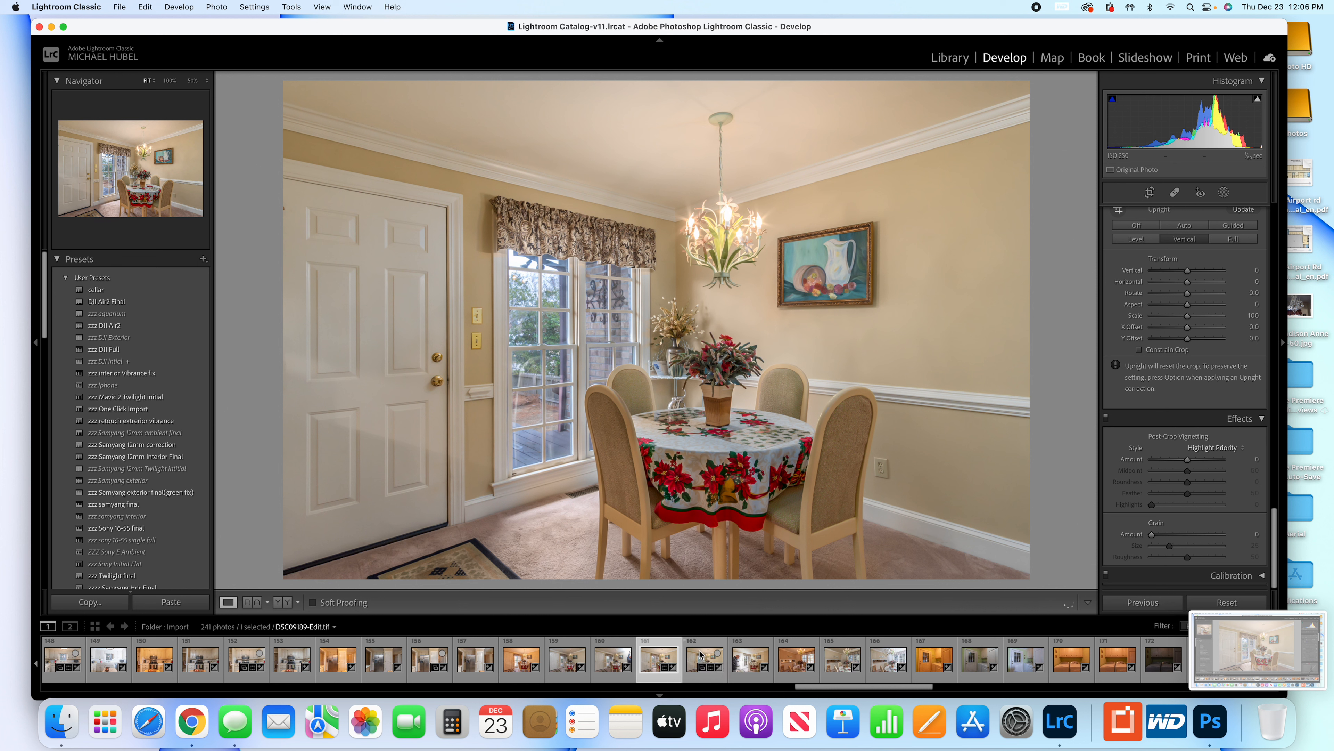
click(700, 654)
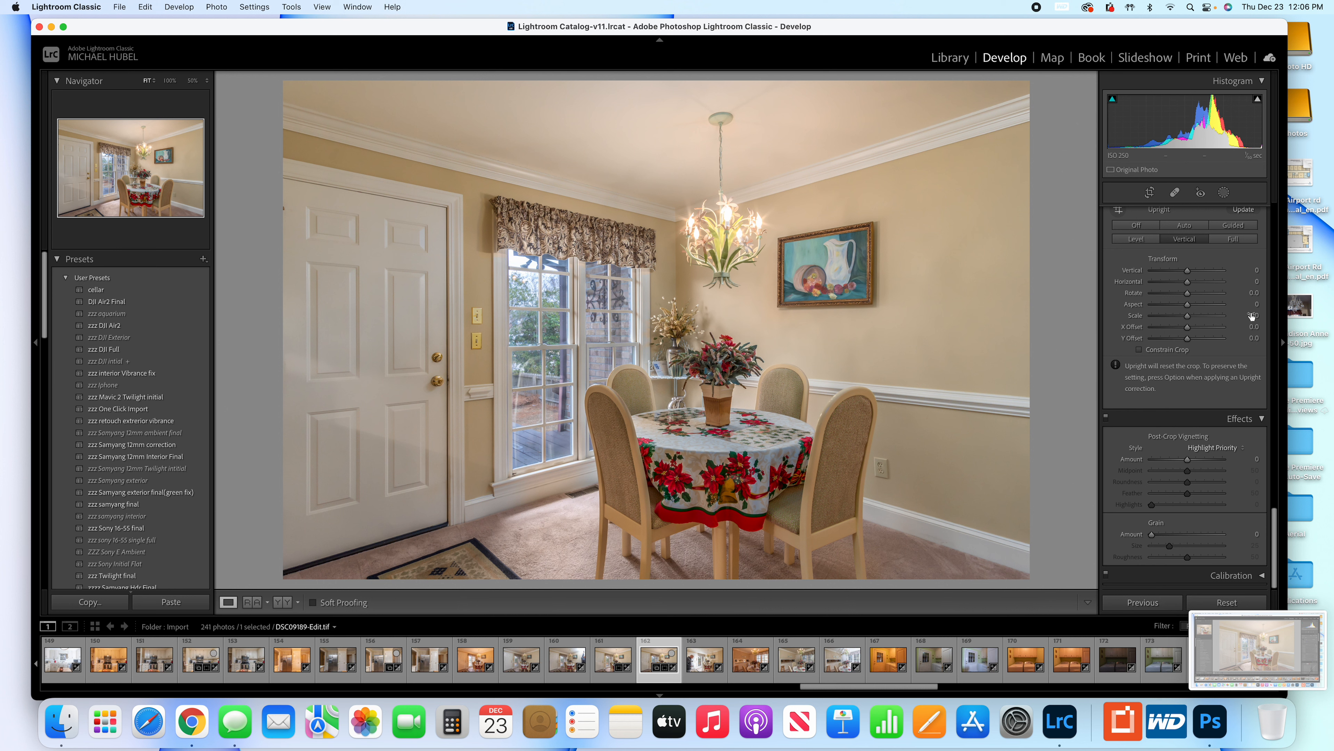
Set the Exposure of DSC09189-Edit.tif to +0.30 and its Whites to +14.
scroll(1203, 307, up, 15)
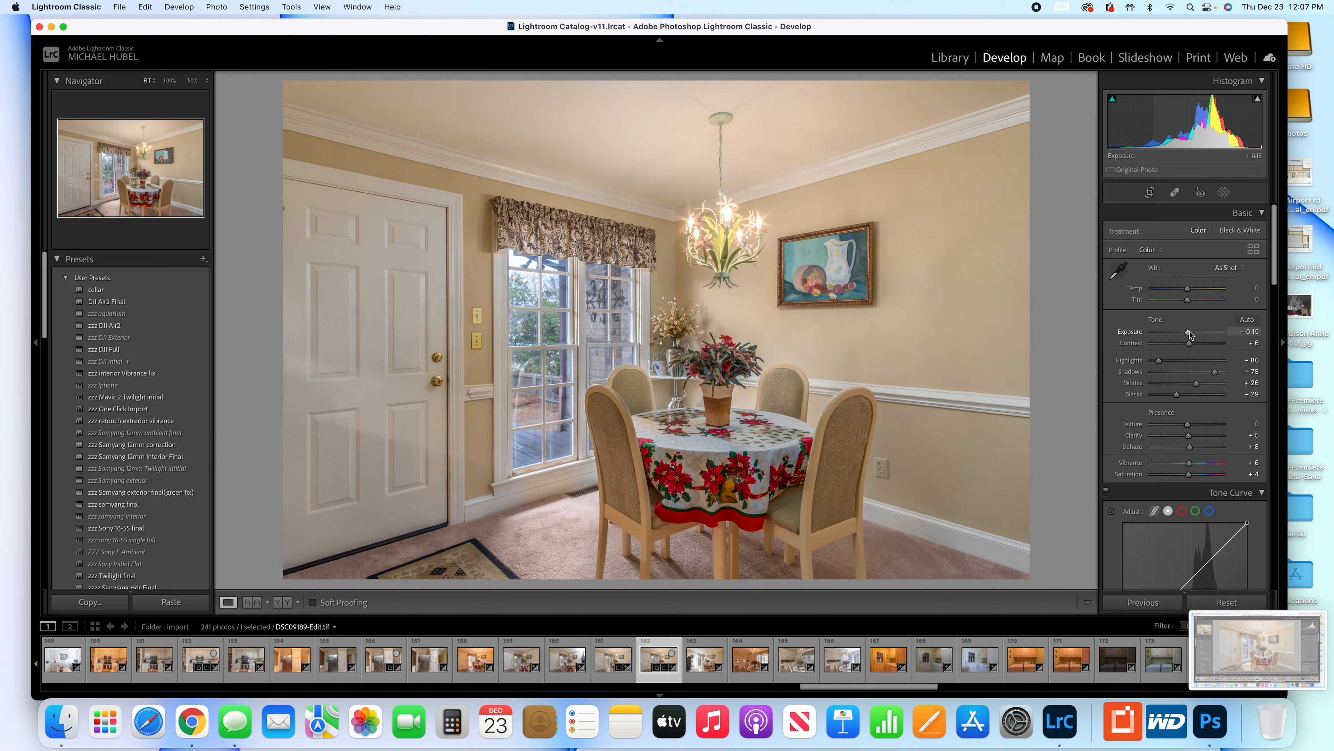
drag(1189, 331, 1190, 334)
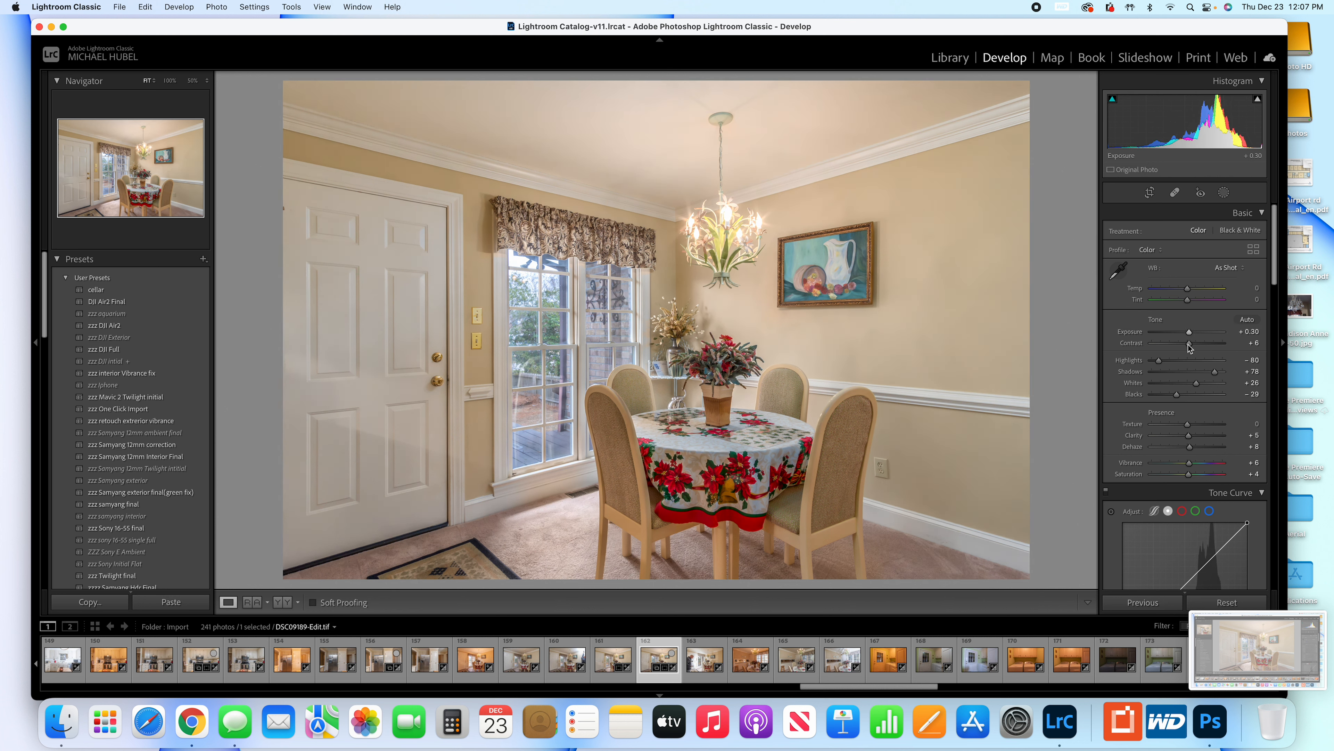
scroll(1190, 349, down, 1)
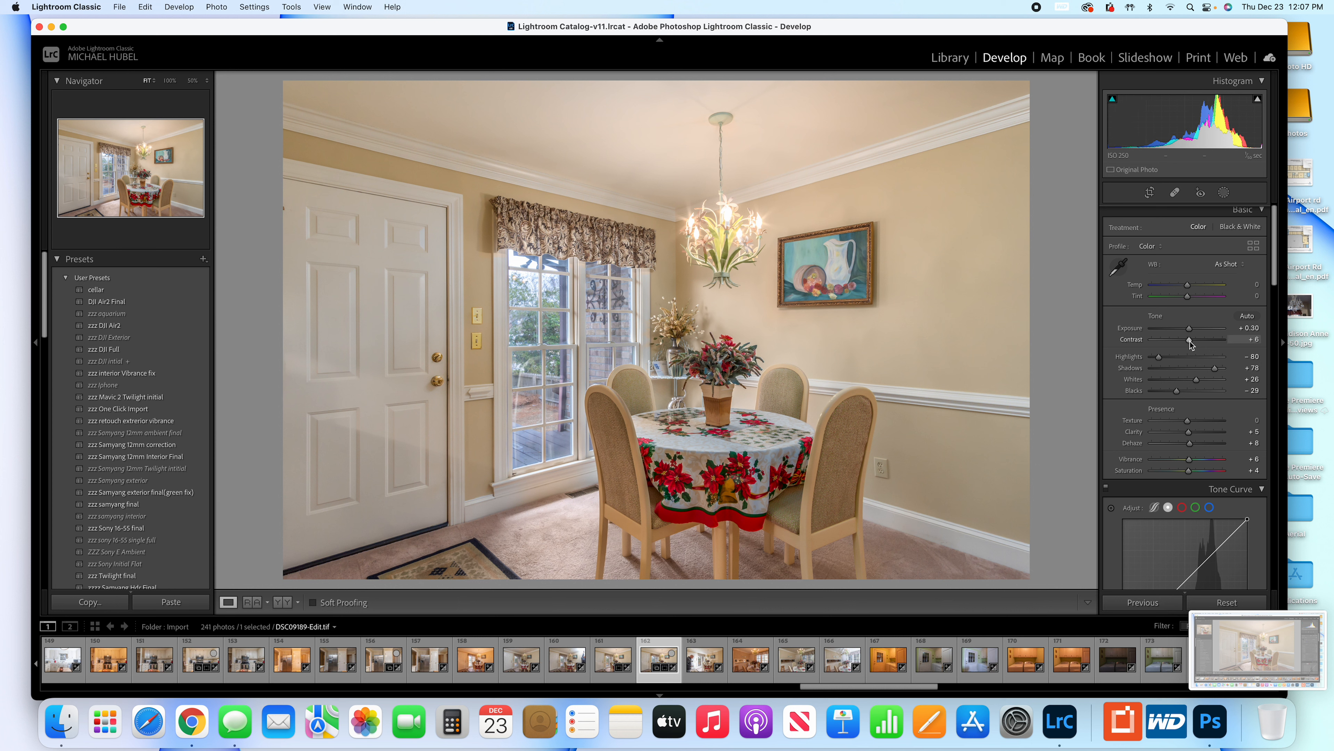
drag(1196, 380, 1192, 383)
Show the highlight clipping overlay to check the window and chandelier for blown-out areas, and hide it again.
click(1257, 100)
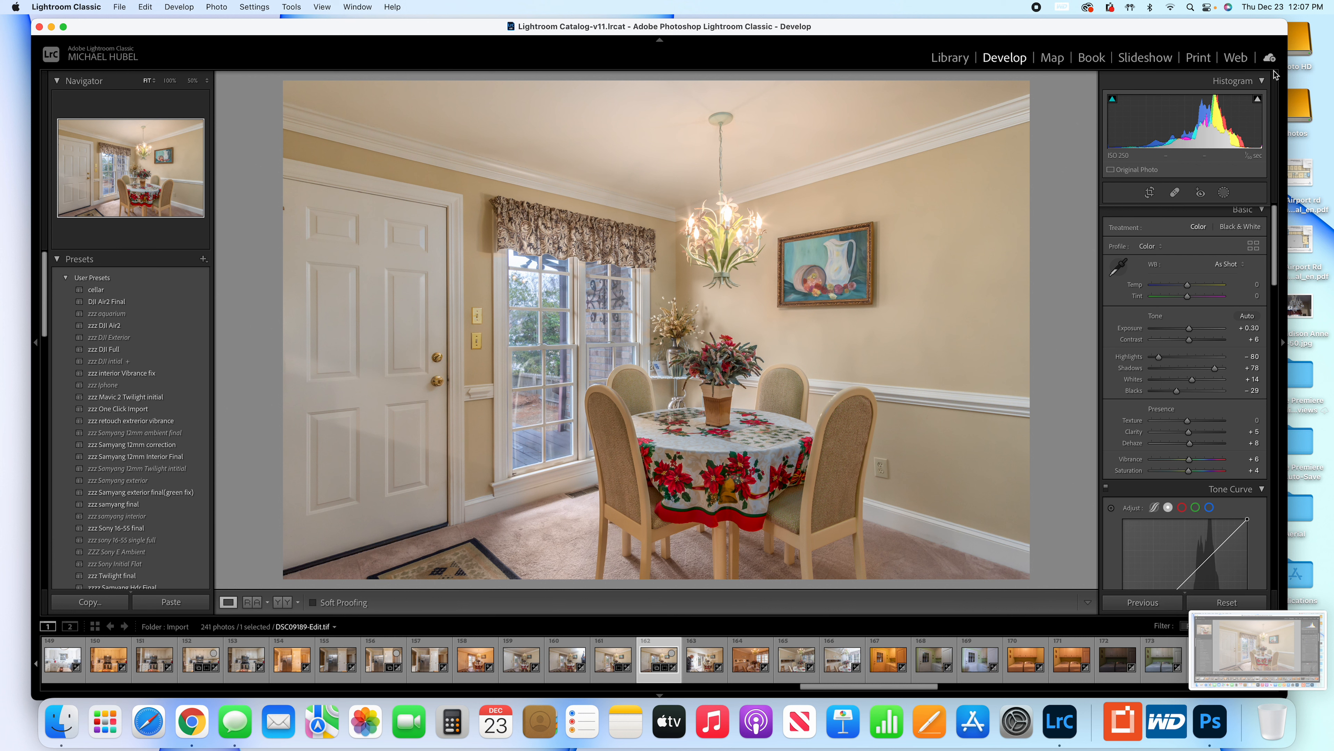
click(1258, 100)
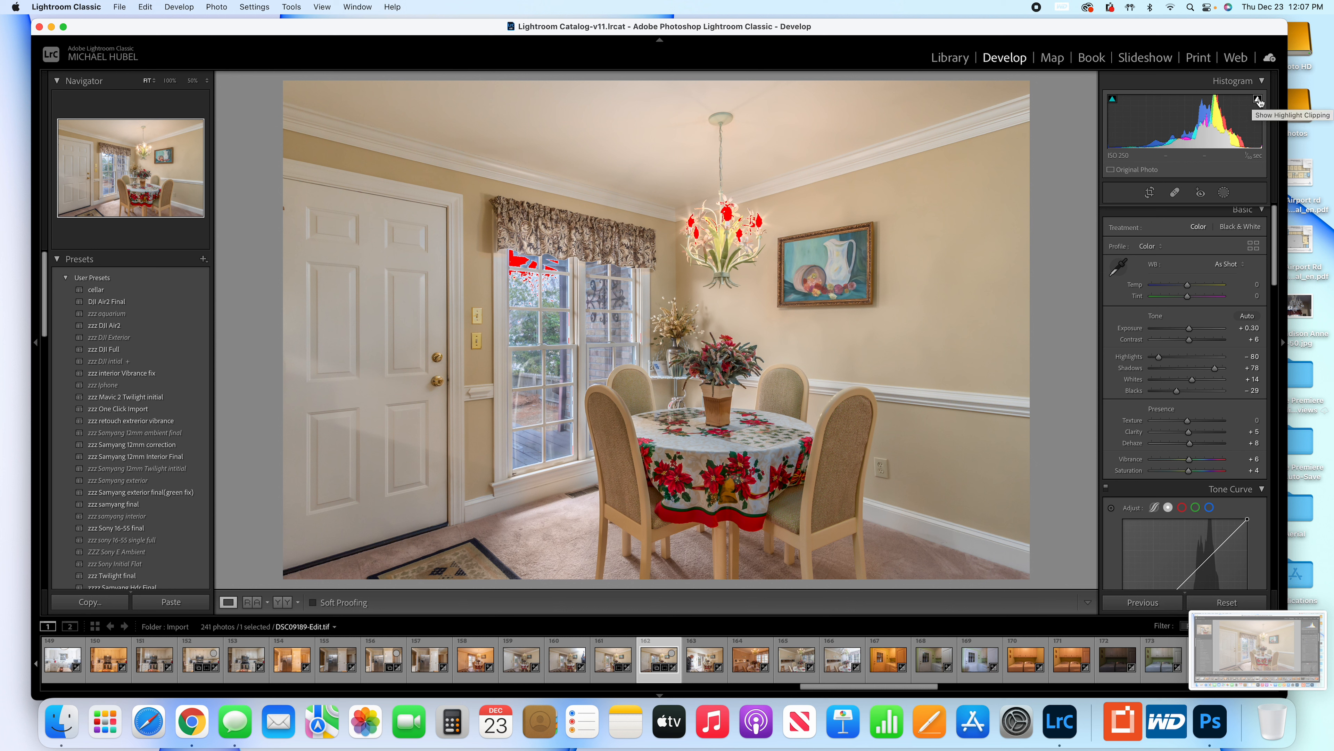
click(1259, 100)
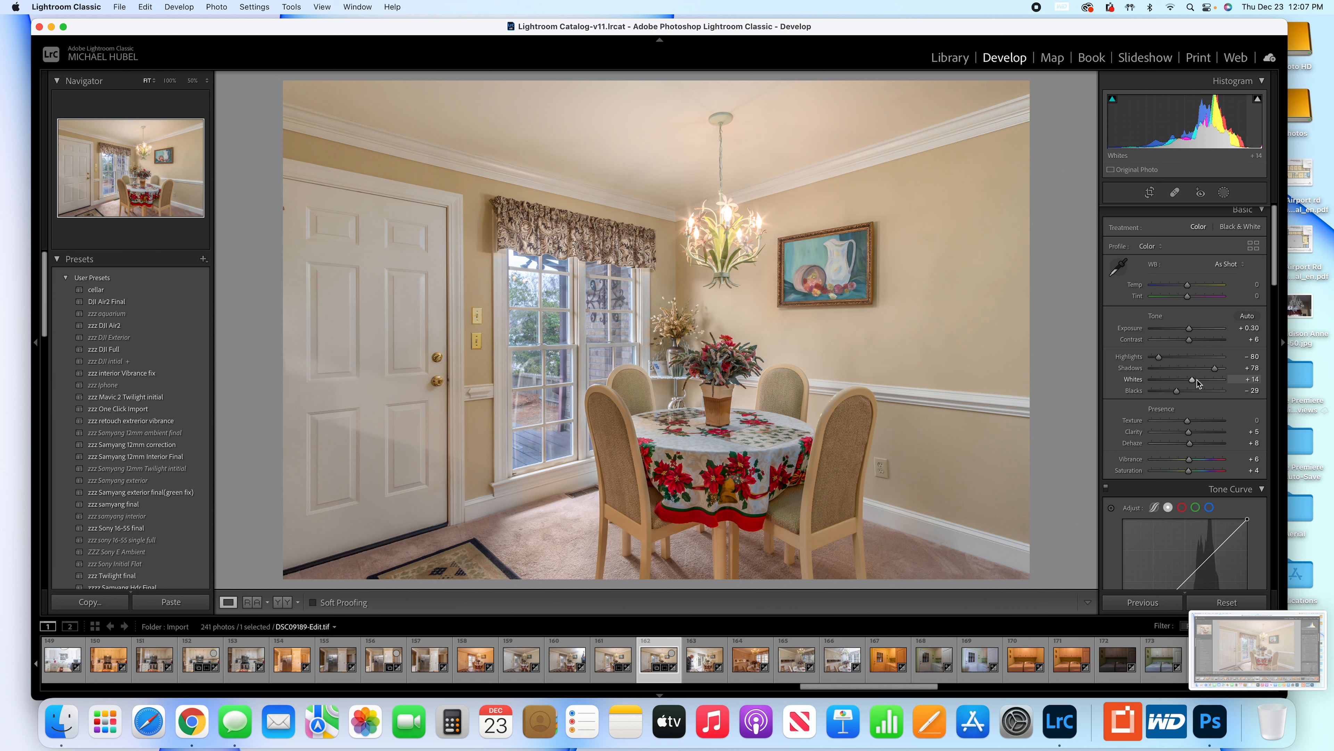
Reduce Highlights to -100 and Whites to +9, and raise Exposure to +0.40.
drag(1192, 382, 1152, 356)
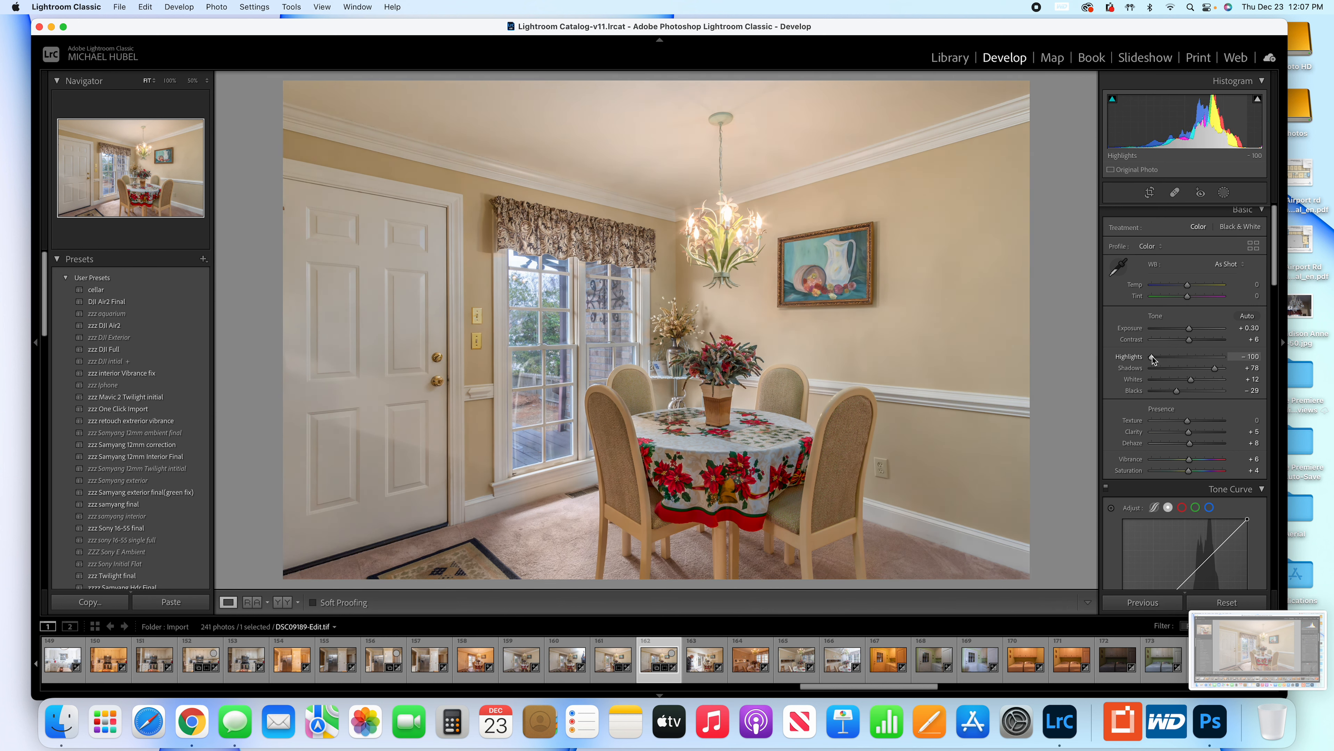
mouse_move(1191, 379)
mouse_down()
mouse_move(1167, 379)
mouse_move(1202, 383)
mouse_move(1190, 383)
mouse_up()
mouse_move(1259, 100)
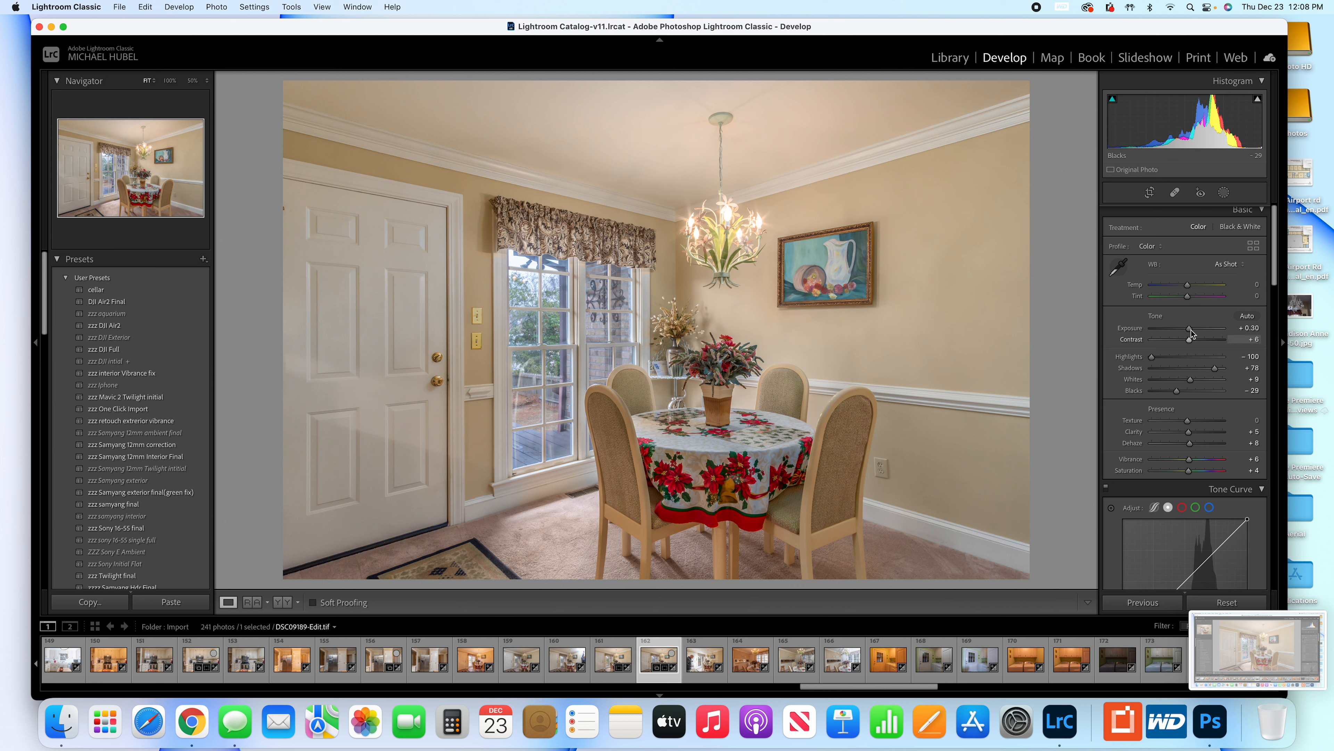
drag(1191, 330, 1191, 329)
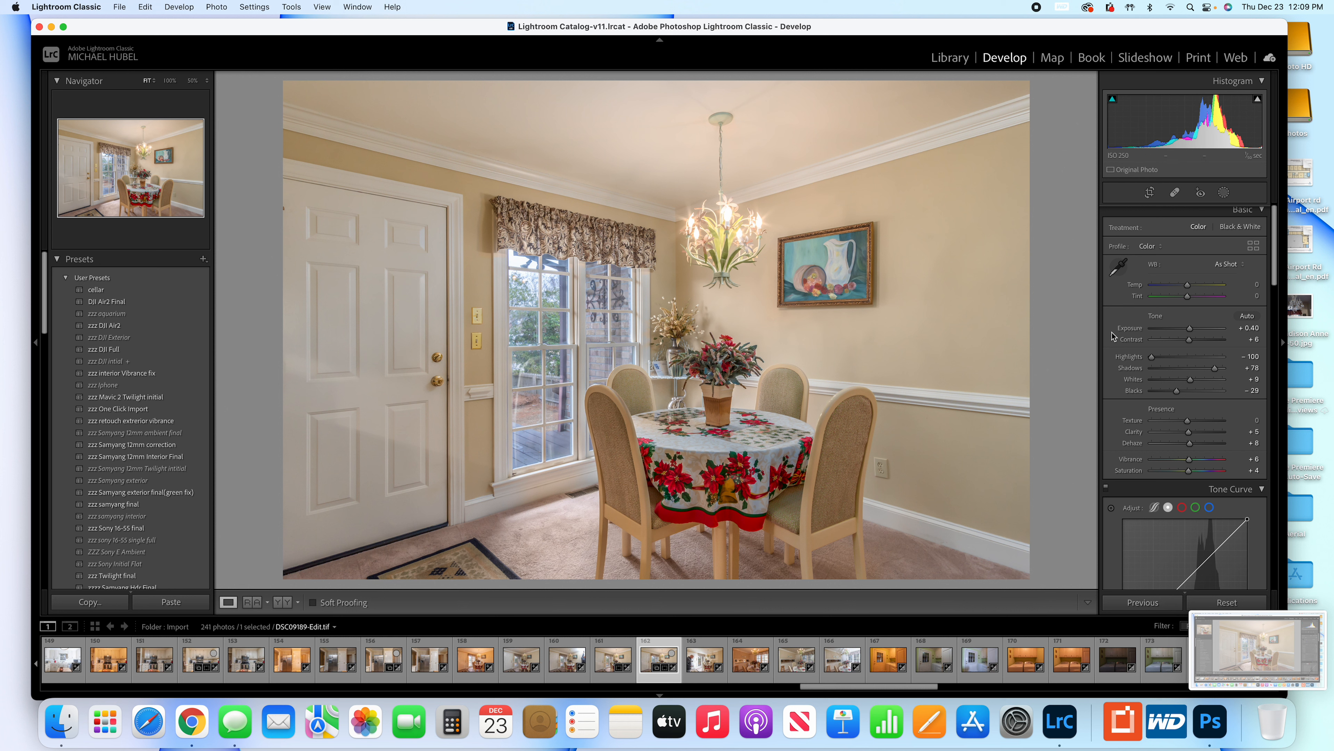
Review the photo's develop settings from Basic through HSL Saturation, Color Grading, Detail, Transform and Effects.
scroll(1213, 486, down, 4)
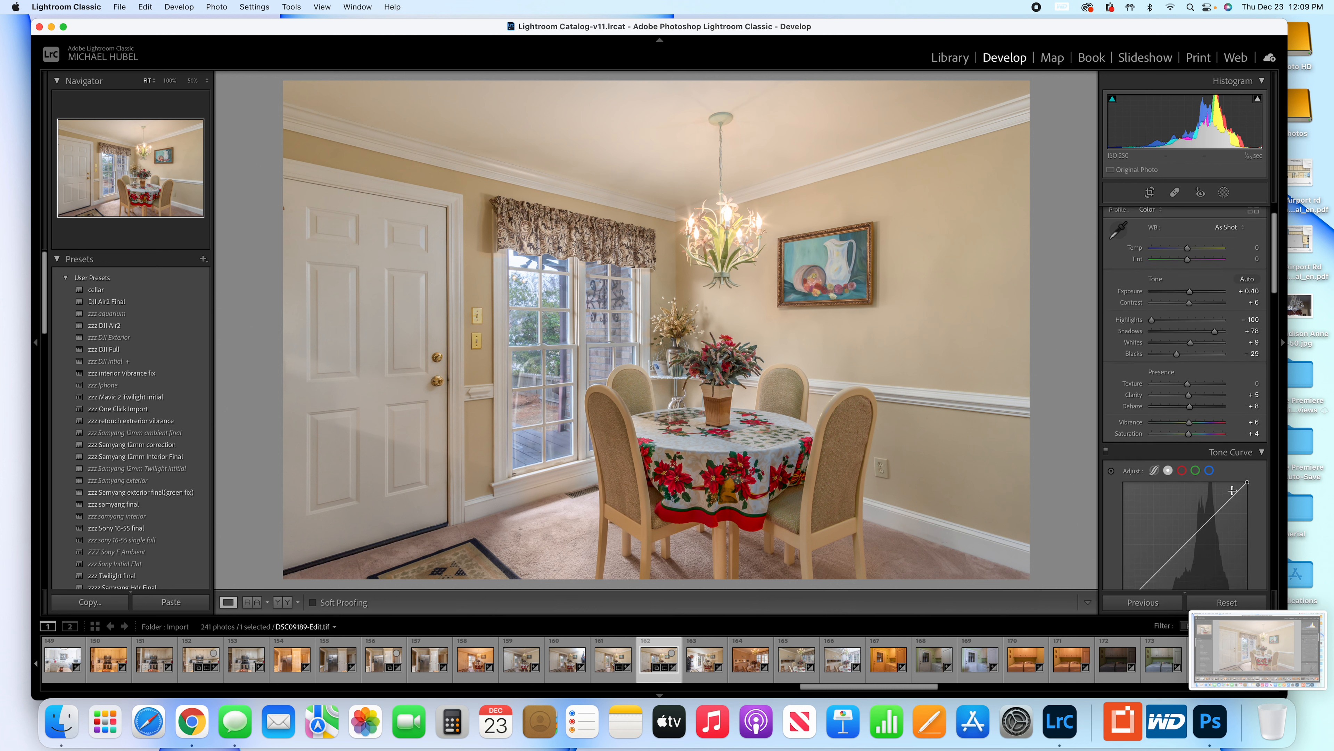
scroll(1211, 485, down, 10)
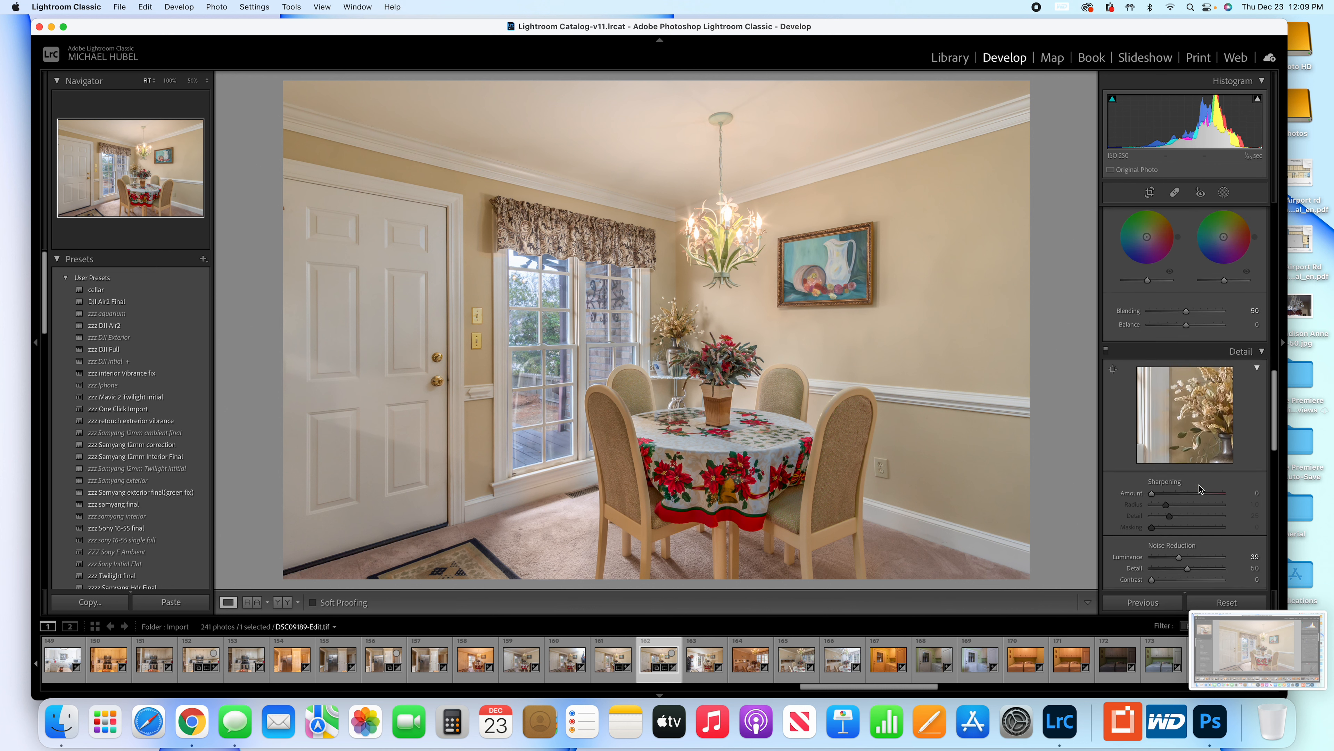
scroll(1199, 489, up, 12)
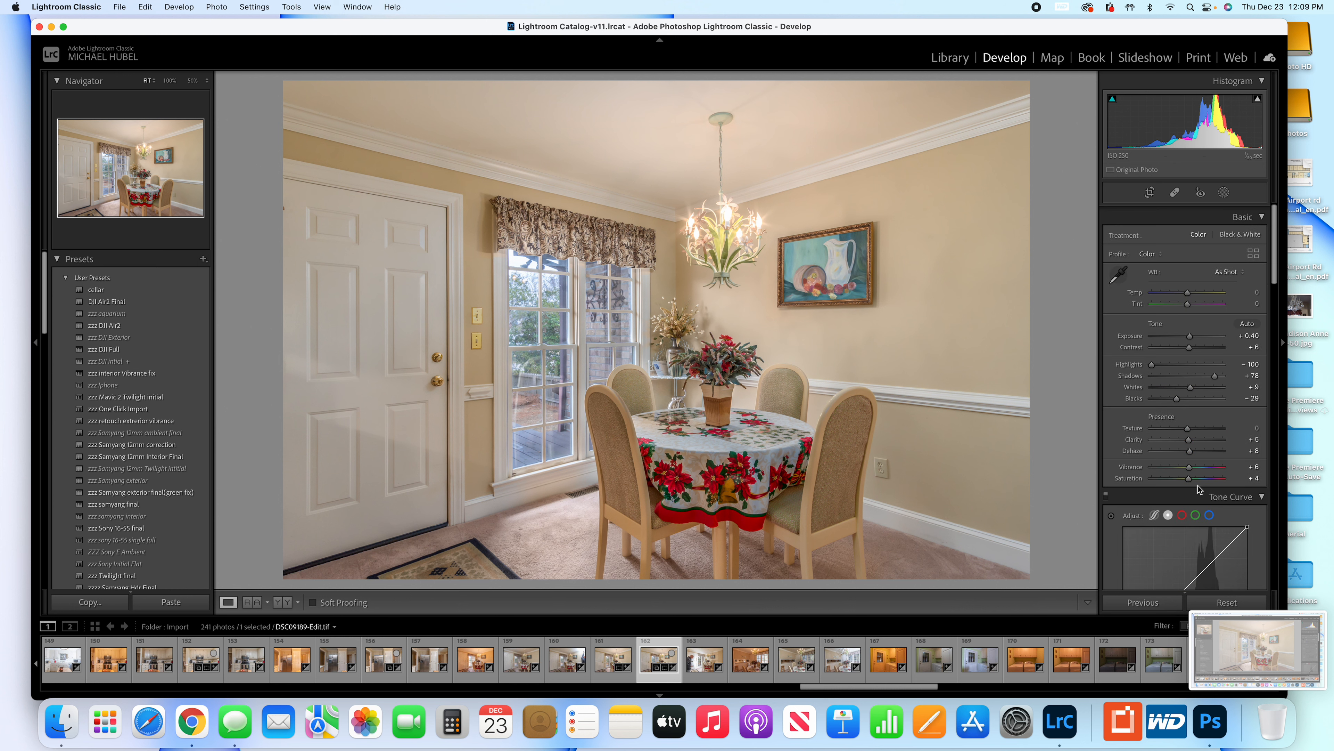
scroll(1198, 485, down, 10)
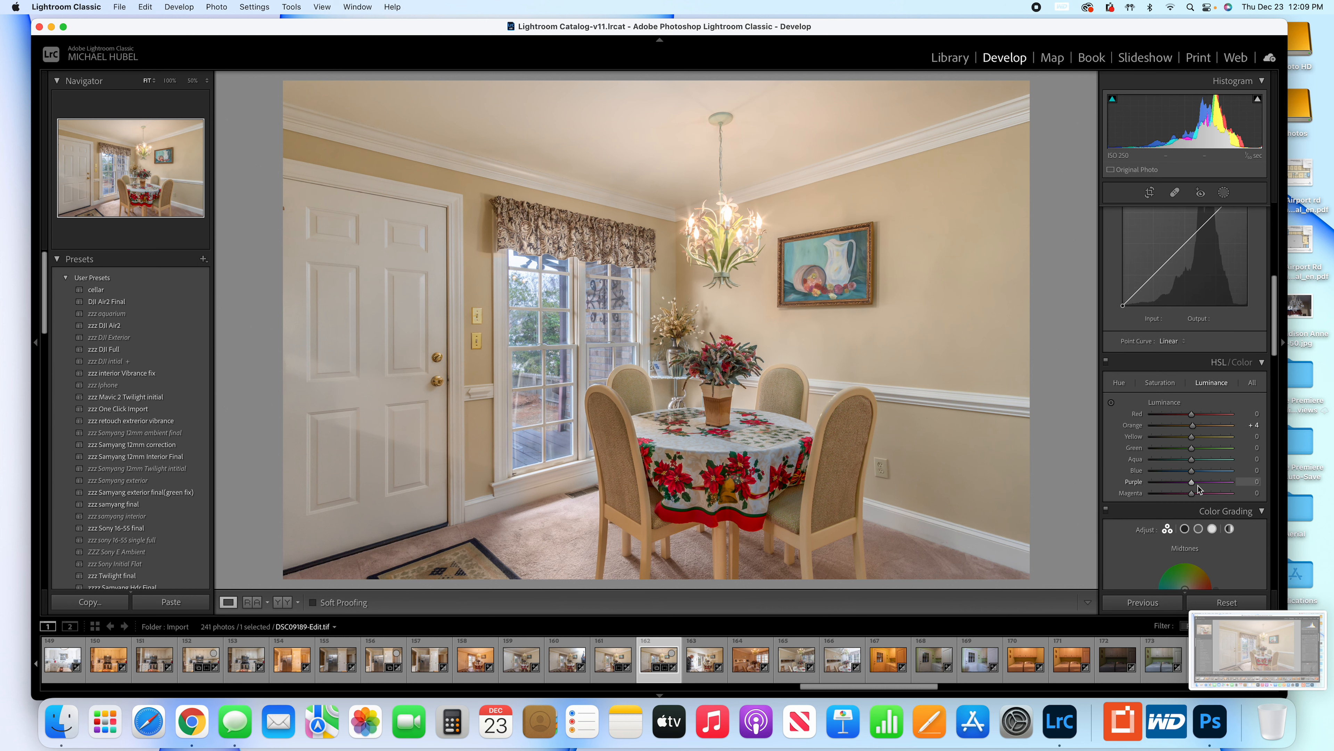
click(1162, 384)
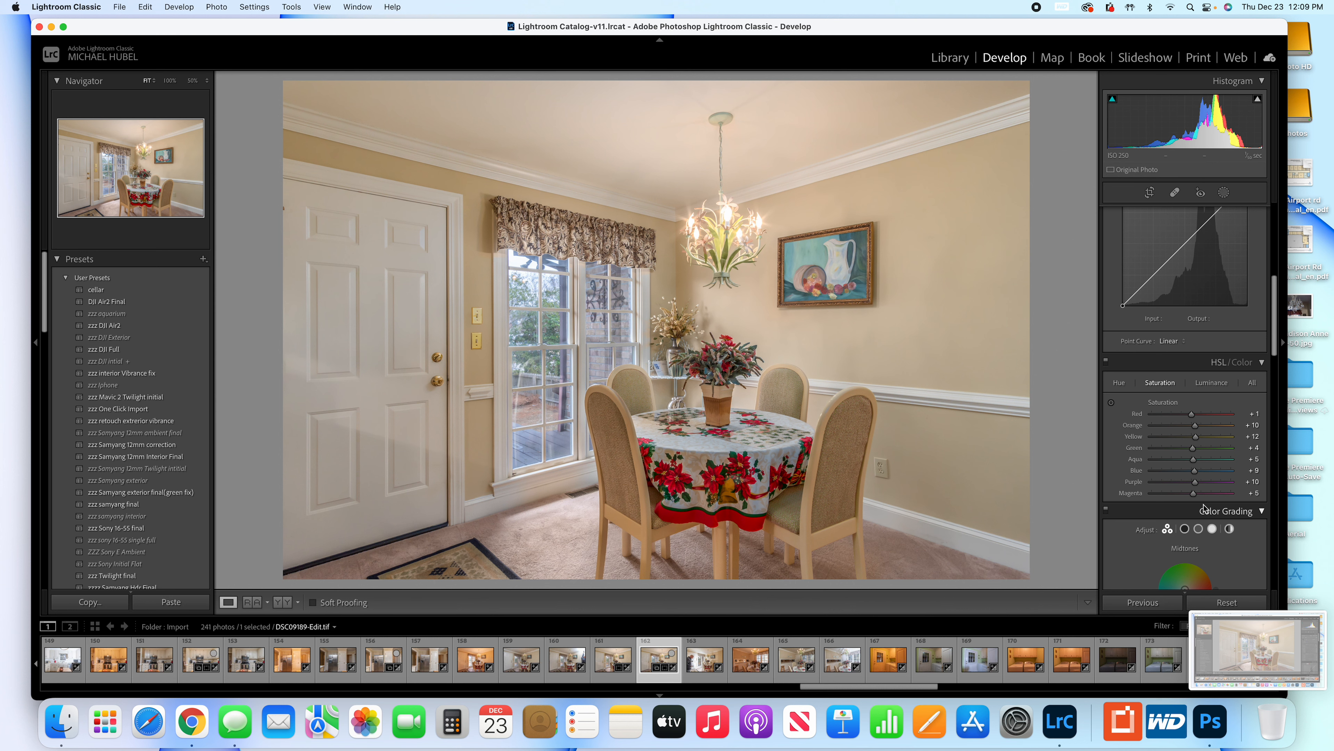
scroll(1197, 505, down, 2)
scroll(1198, 506, down, 10)
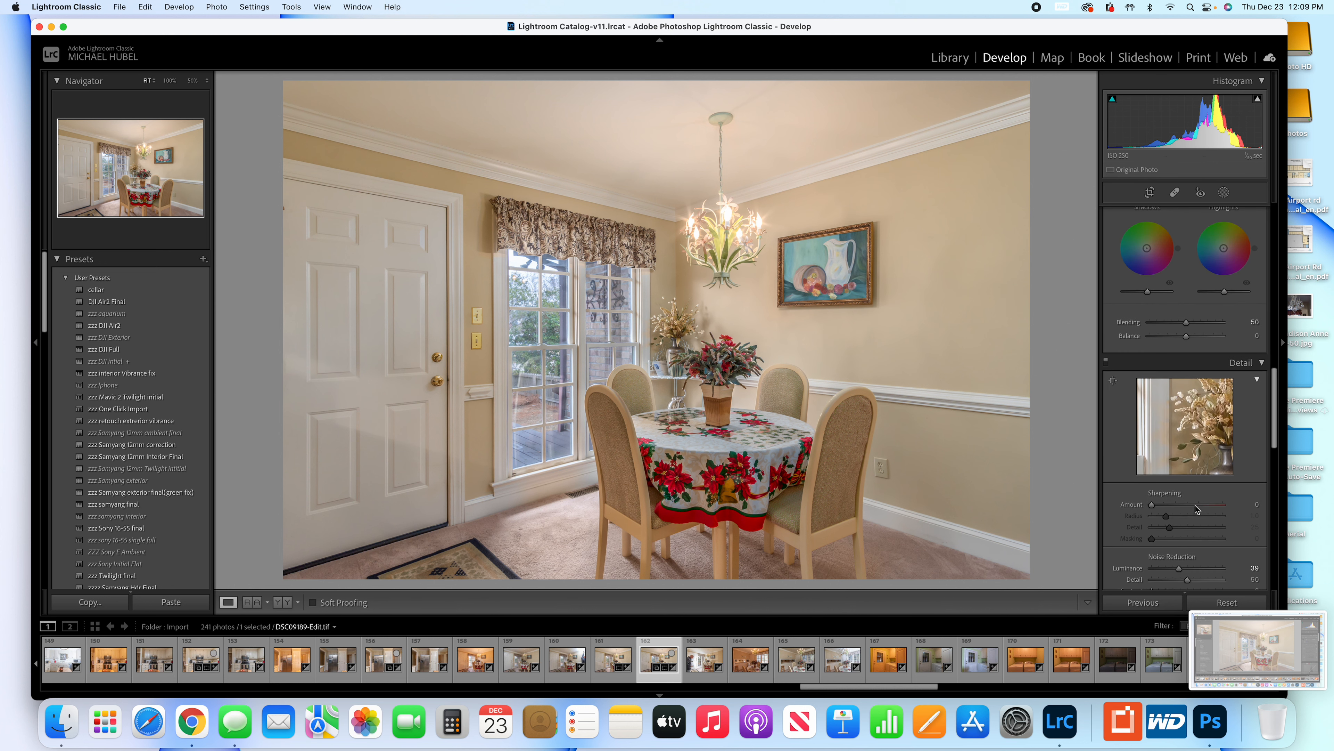
scroll(1195, 509, down, 8)
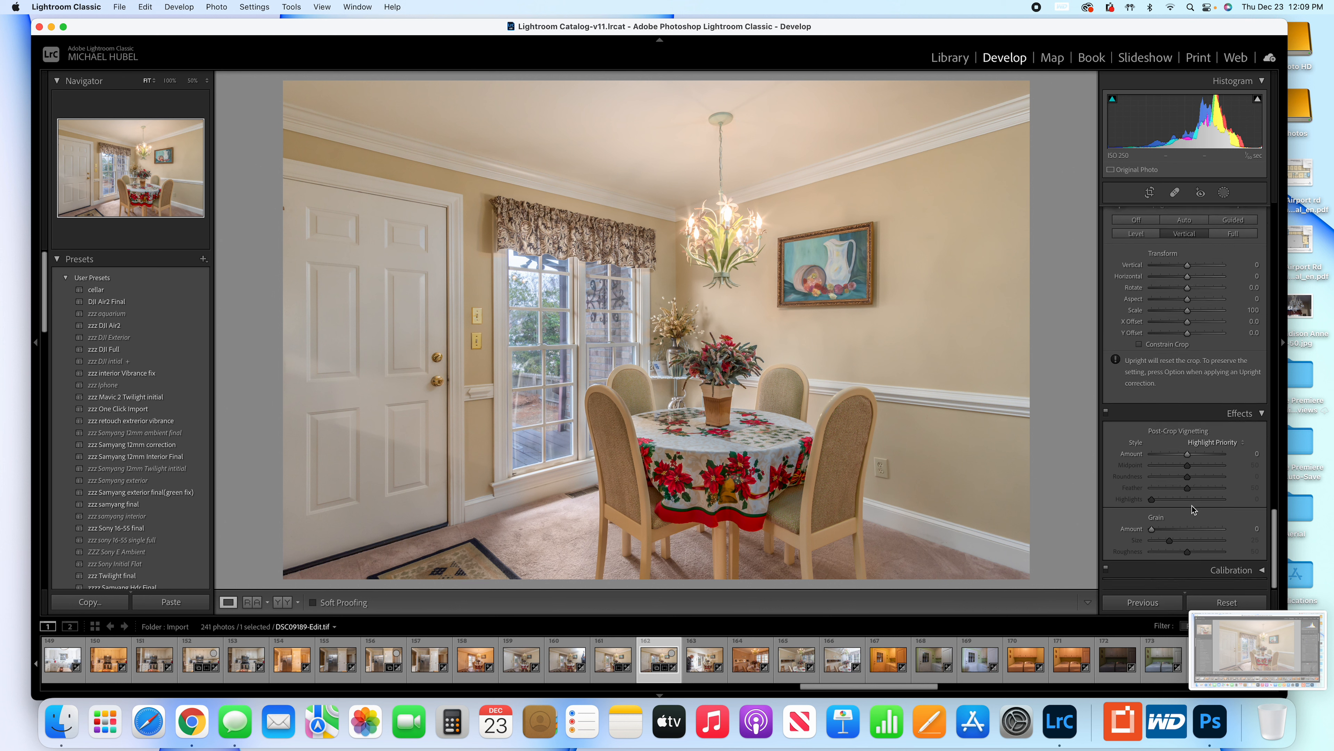
scroll(1191, 504, up, 9)
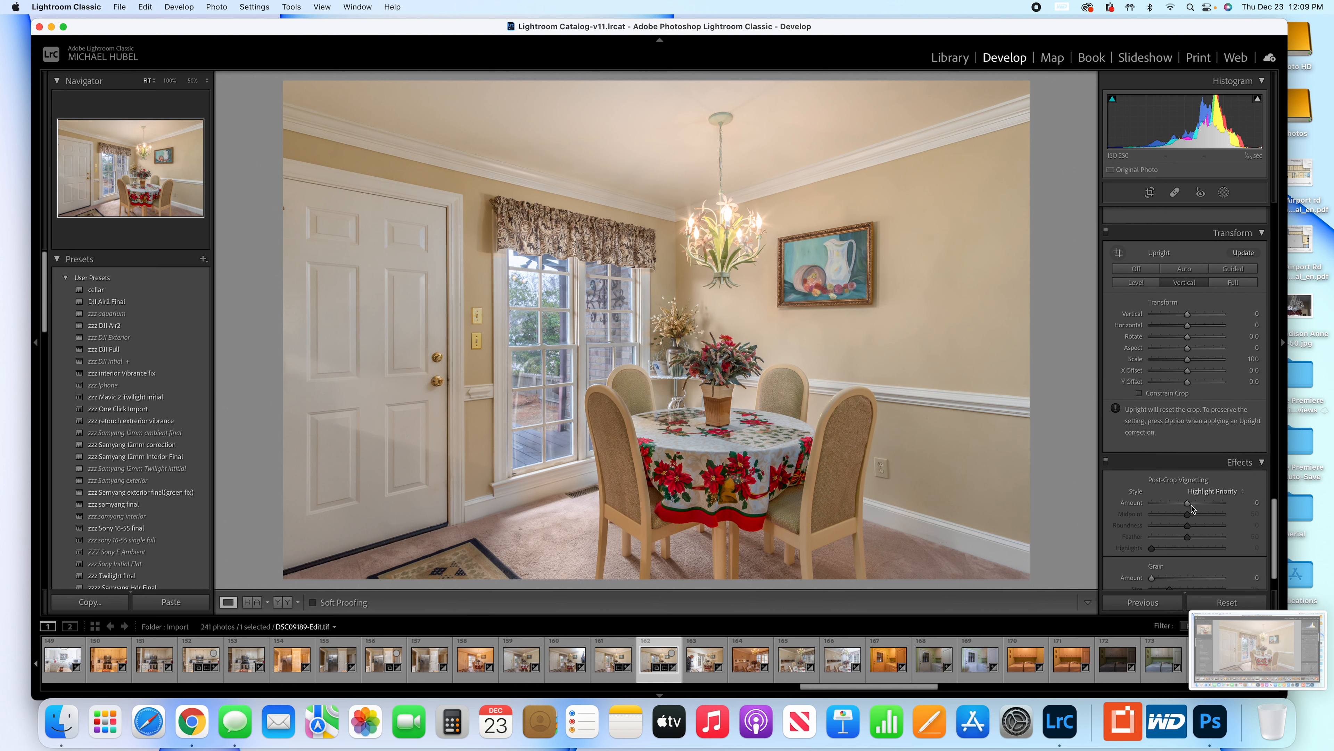
scroll(1191, 504, up, 15)
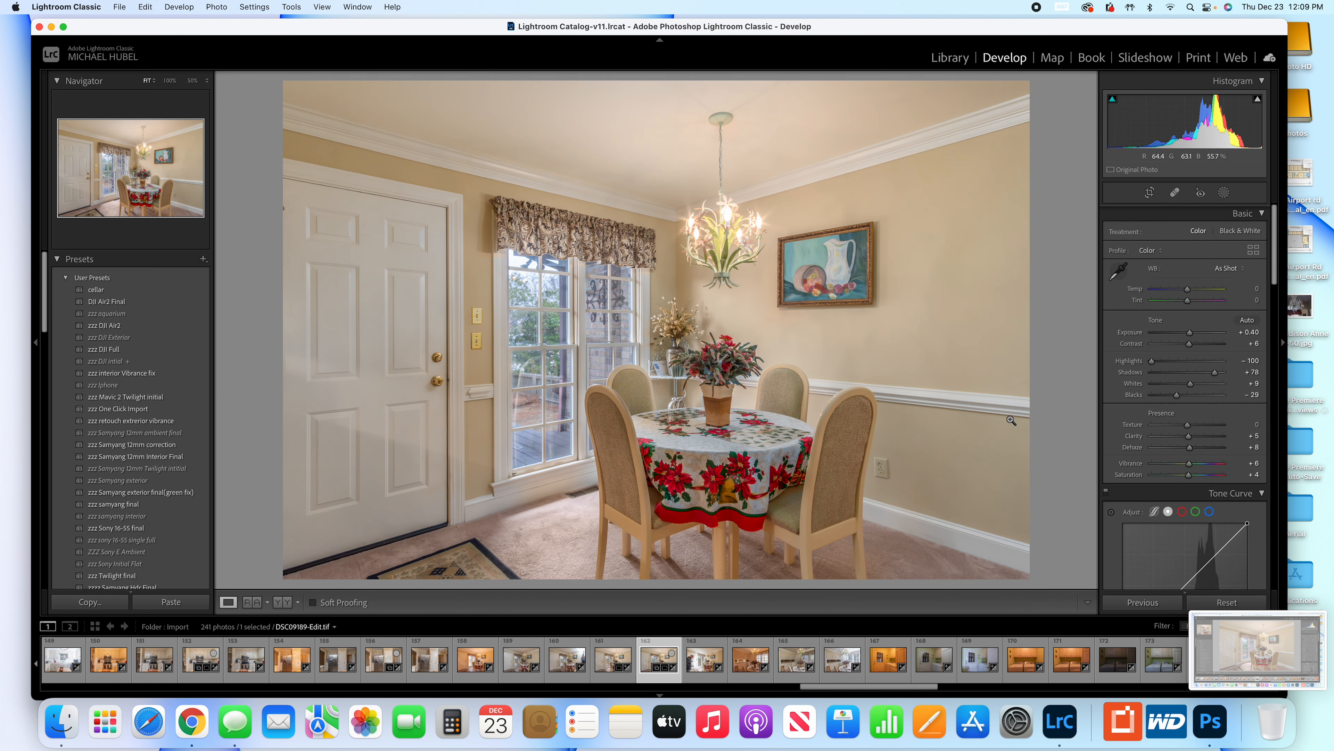
Add the finished dining room photo to the Quick Collection.
key(b)
key(b)
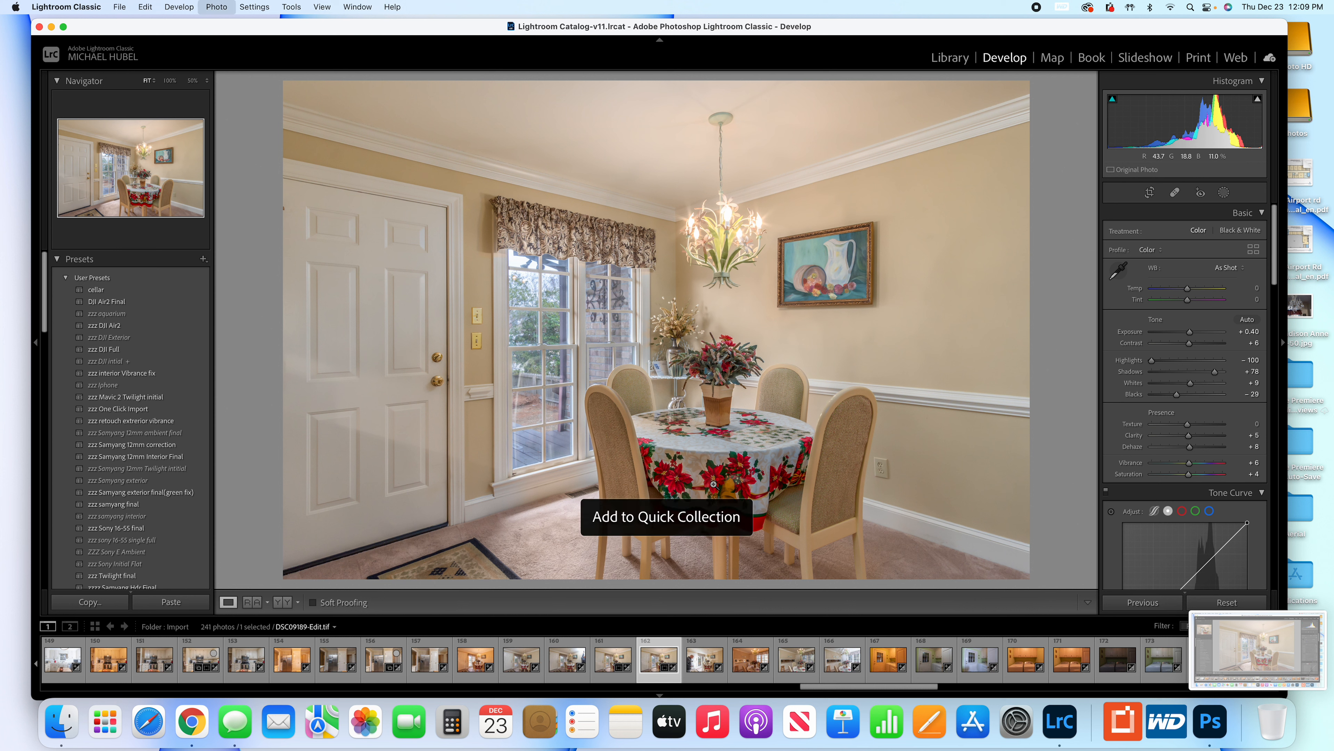